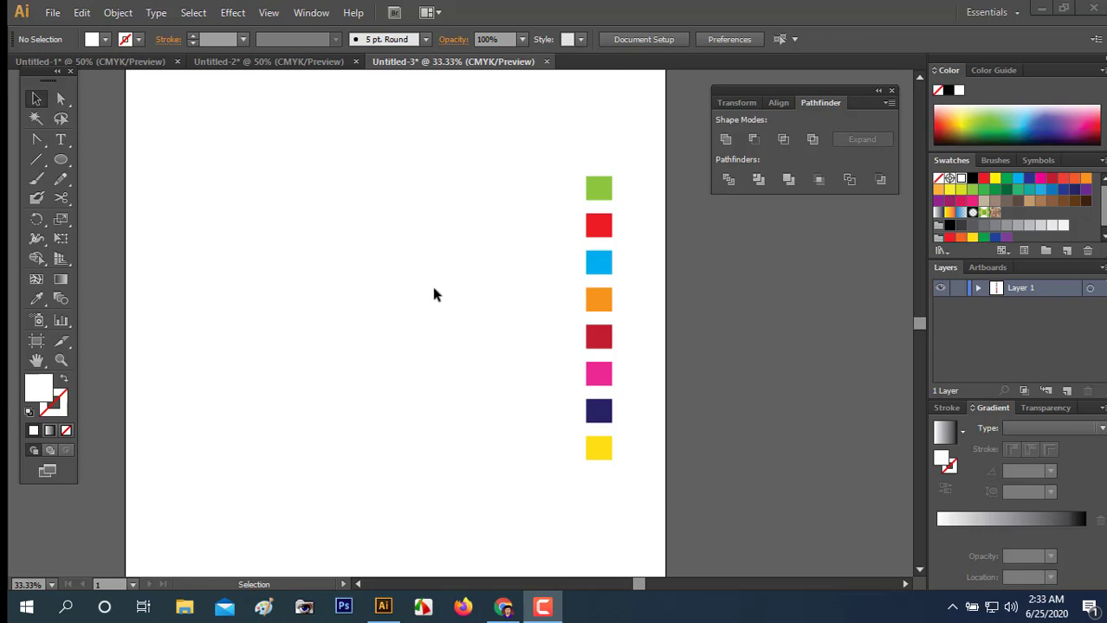
- Draw a tall, narrow ellipse near the middle of the artboard beside the column of color samples
click(358, 278)
key(space)
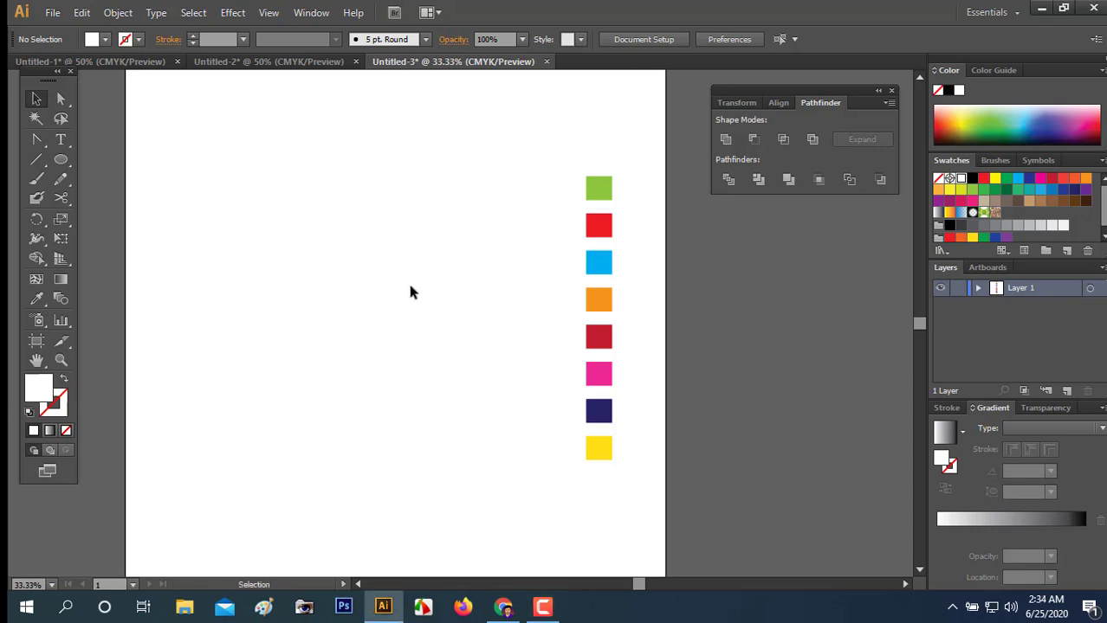
key(space)
mouse_move(410, 293)
mouse_down()
mouse_move(388, 292)
mouse_move(425, 297)
mouse_up()
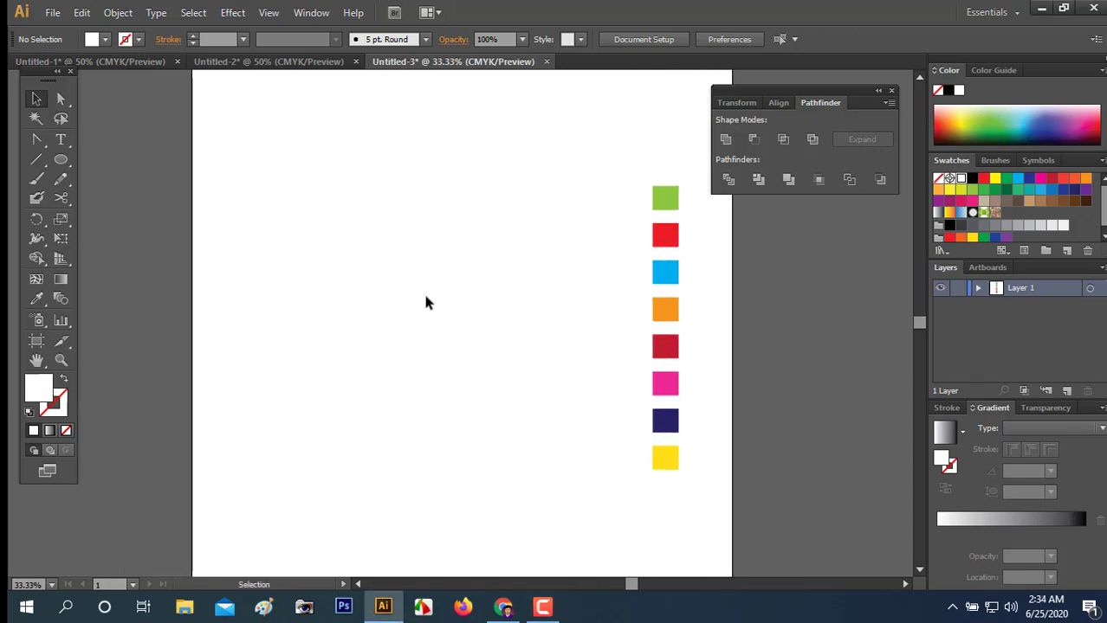
click(57, 160)
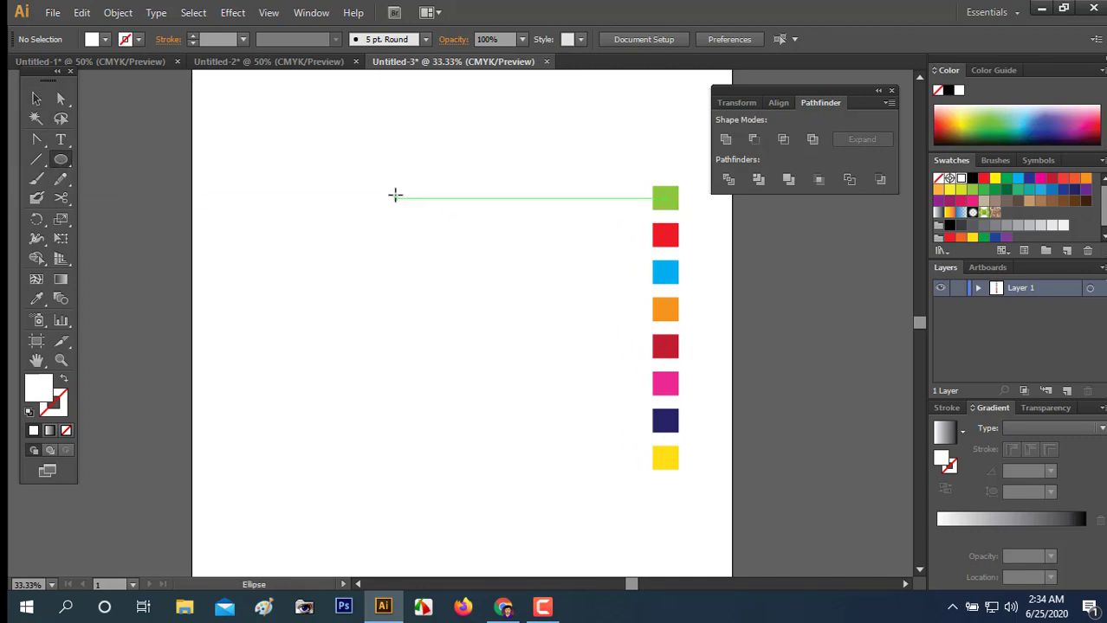
drag(395, 195, 459, 431)
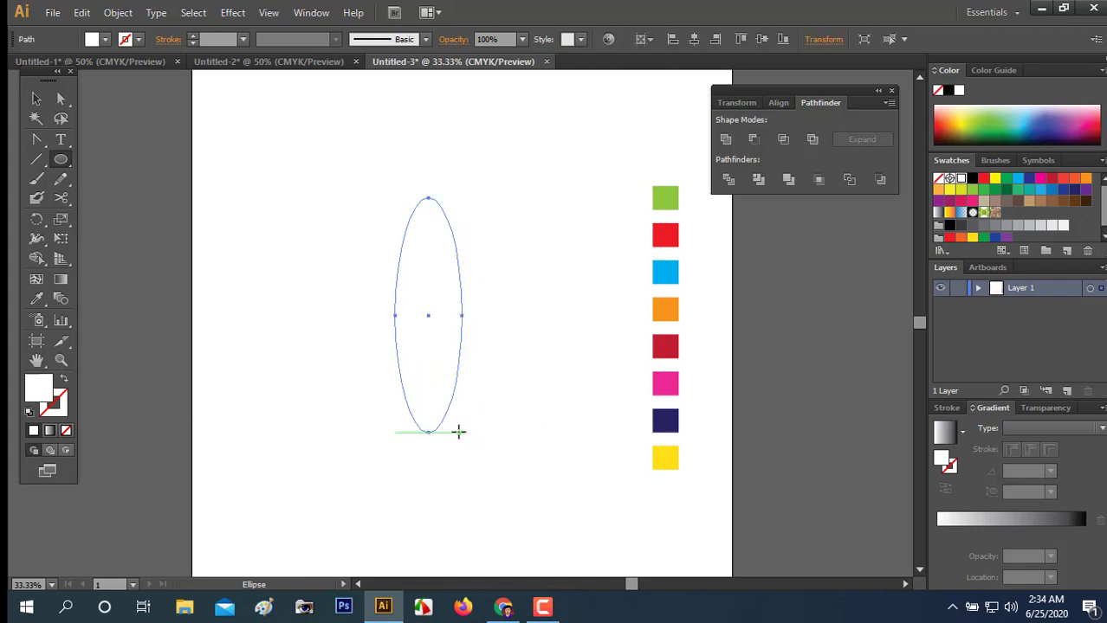
- Fill the ellipse with red and move it slightly up and to the right
click(105, 40)
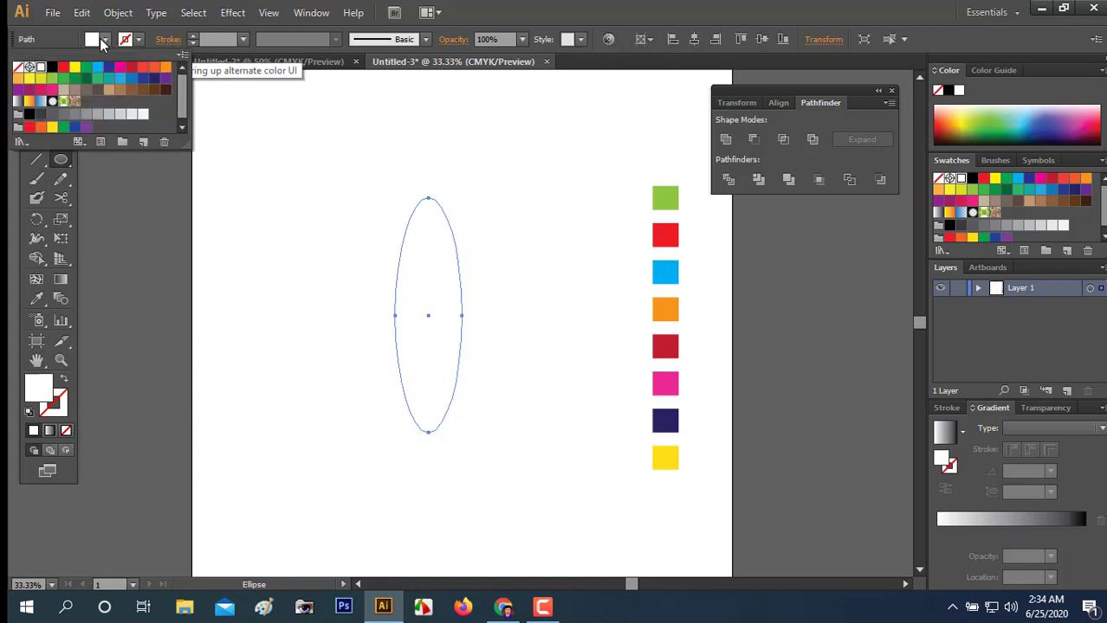
click(63, 70)
key(v)
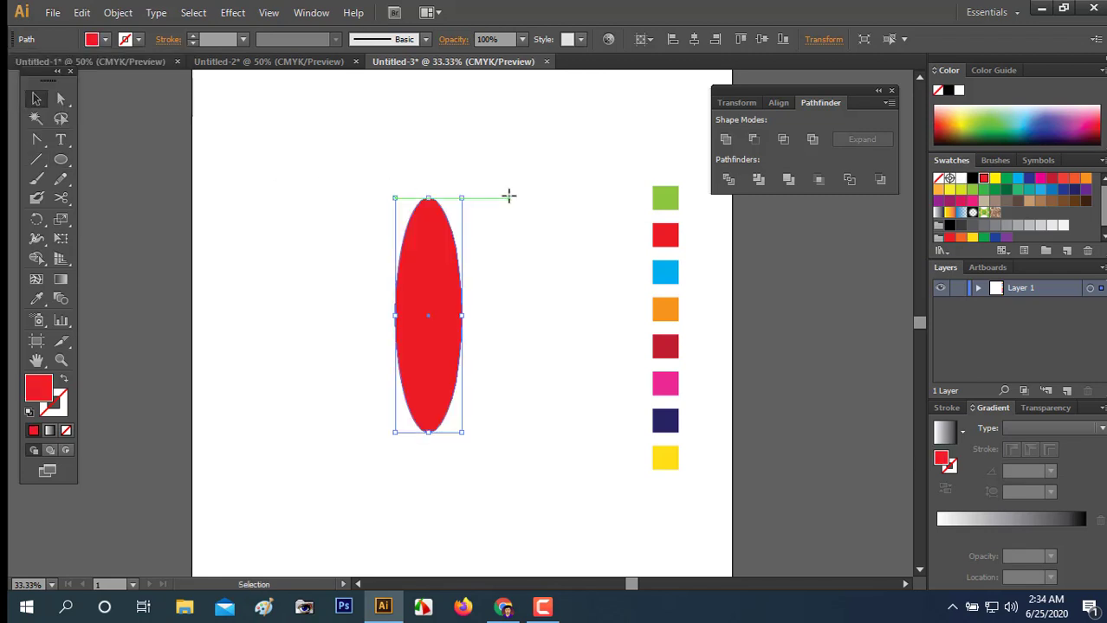
drag(430, 239, 441, 221)
- Rotate a copy of the red ellipse slightly counterclockwise around its own center, keeping the original
click(37, 219)
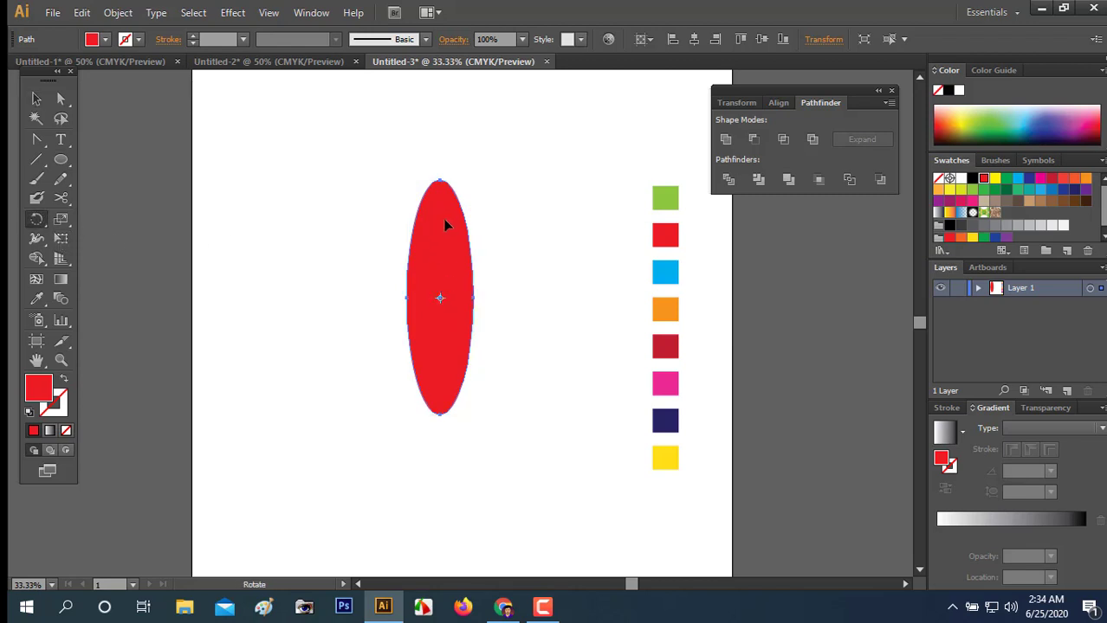
drag(442, 212, 395, 165)
key(v)
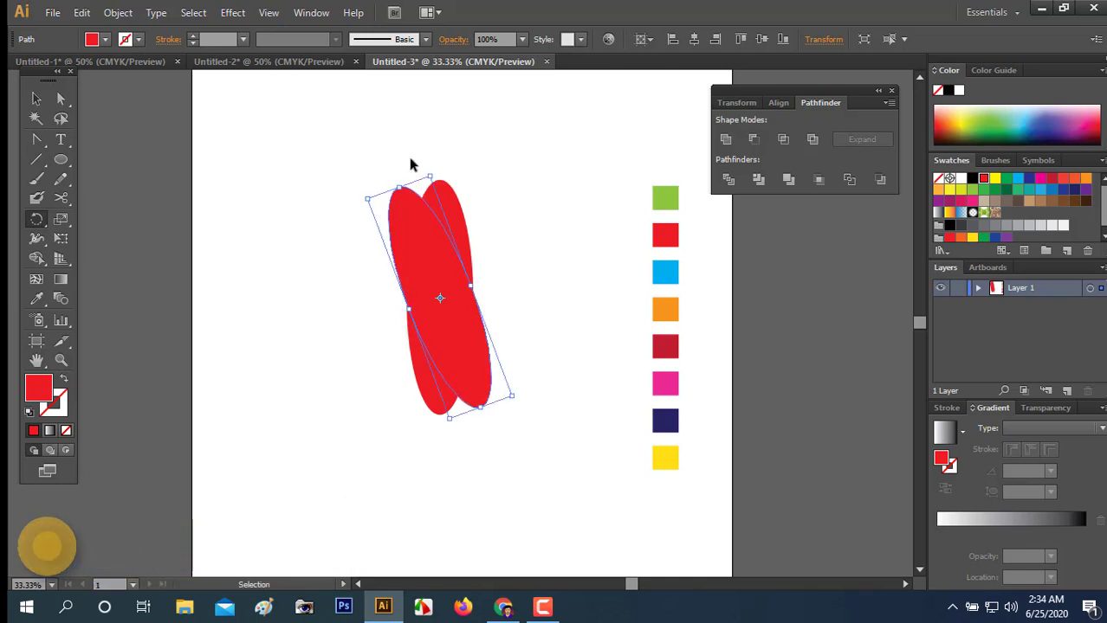
- Repeat the rotated copy until the ellipses form a complete round flower of evenly spaced petals
key(ctrl+d)
key(ctrl+d)
key(ctrl+d)
key(ctrl+d)
key(ctrl+d)
key(ctrl+d)
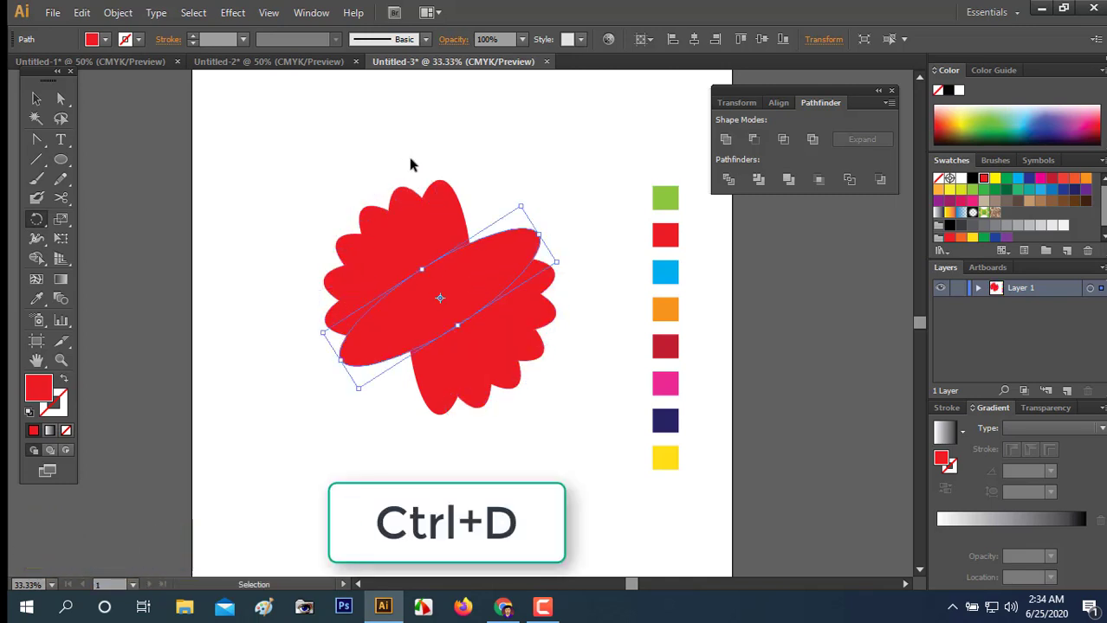
key(ctrl+d)
key(r)
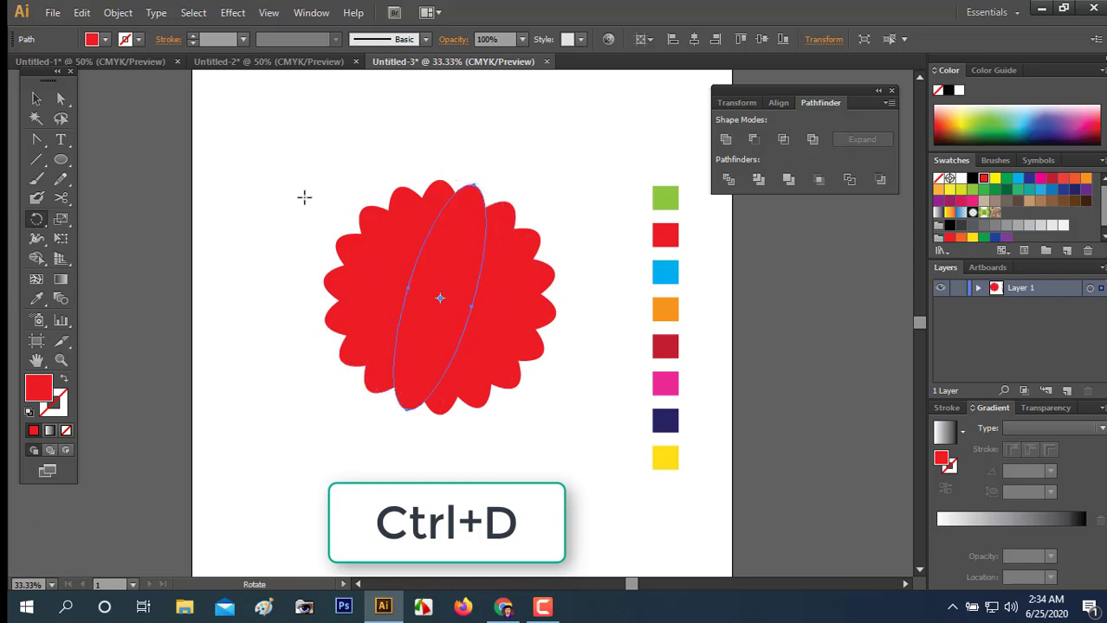
key(v)
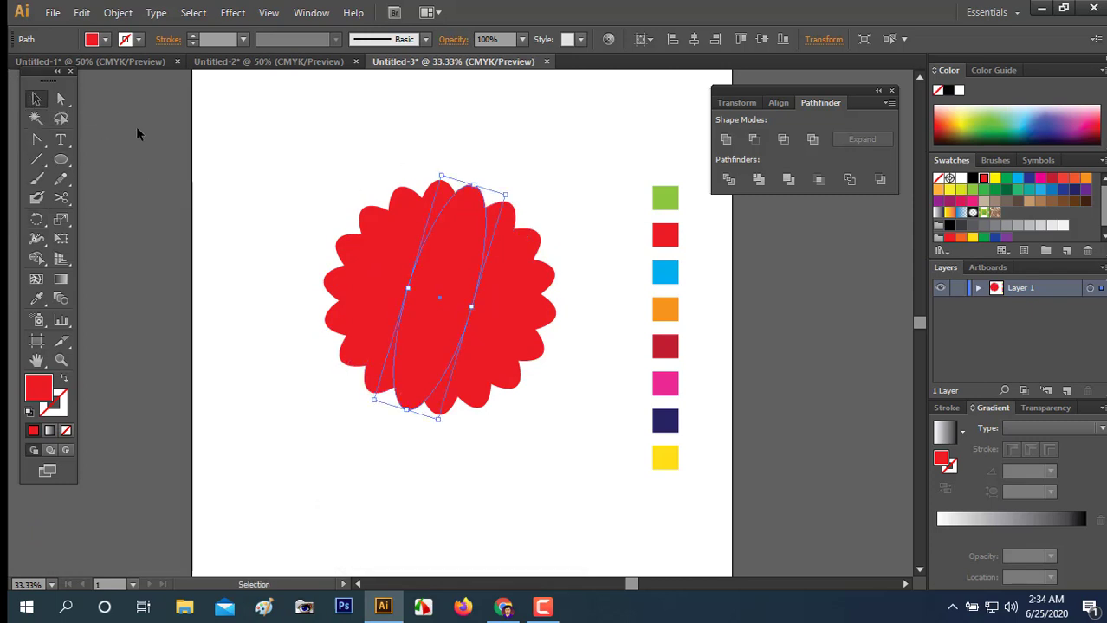
- Recolor the frontmost petal with the green sample square using the Eyedropper
click(301, 139)
click(456, 216)
key(i)
click(666, 196)
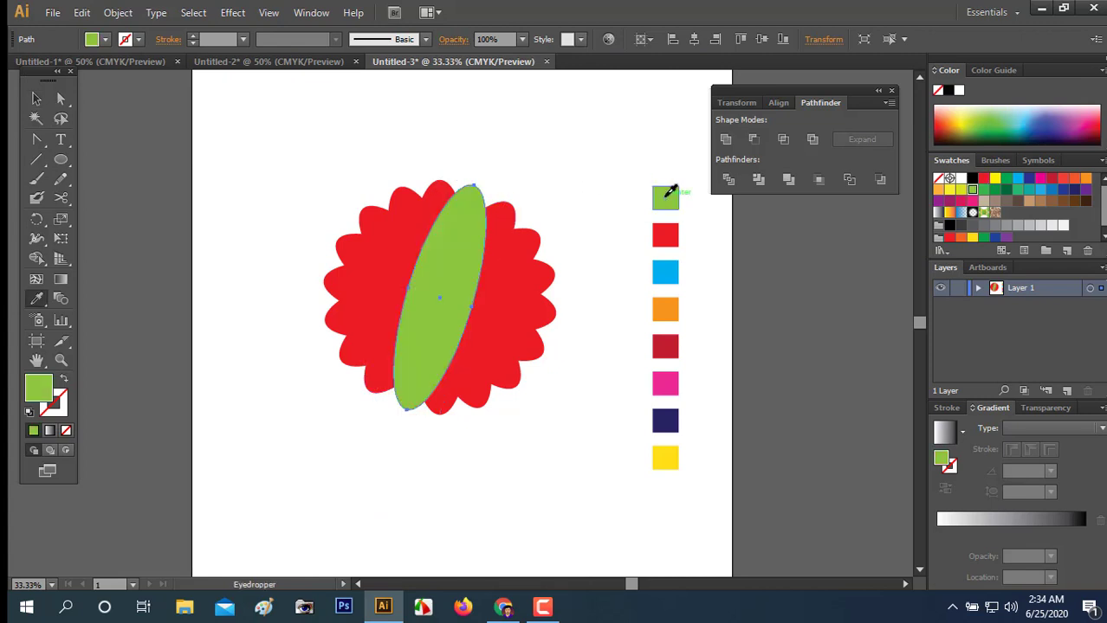
key(b)
key(v)
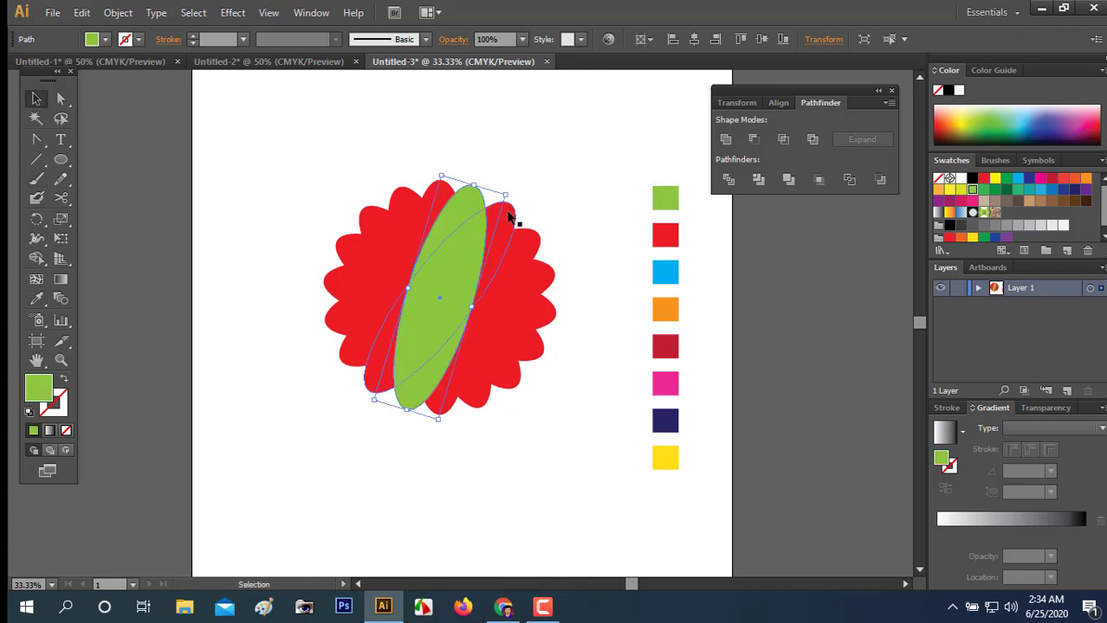
- Going clockwise from the green petal, leave the first petal red and color the second light blue and the third orange from the sample squares
click(507, 214)
key(i)
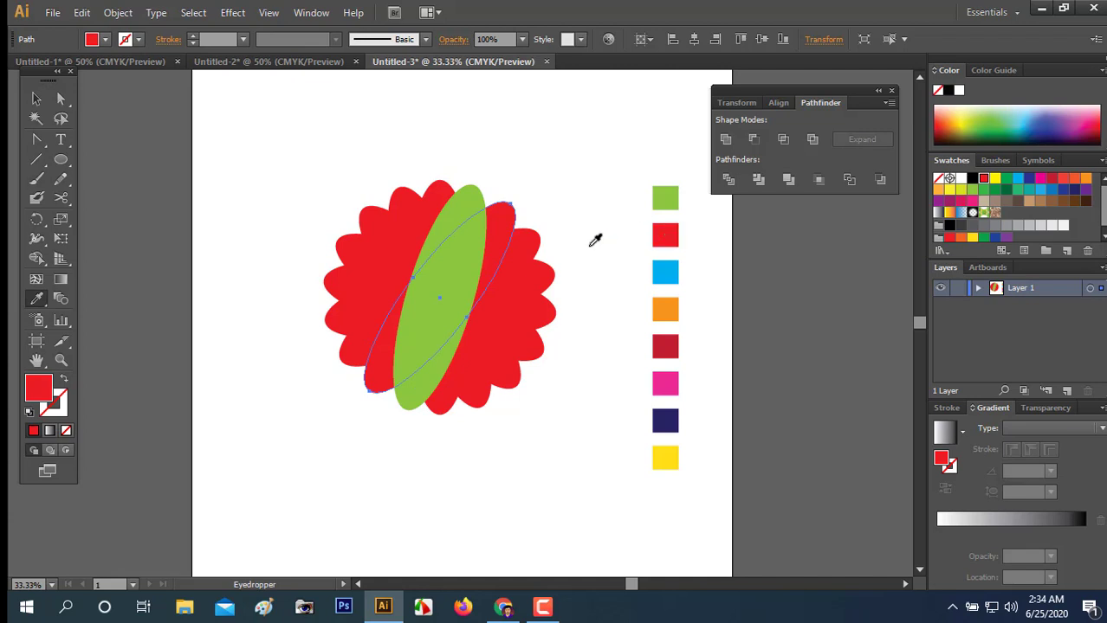
key(v)
click(534, 254)
key(i)
click(663, 275)
key(v)
click(553, 290)
key(i)
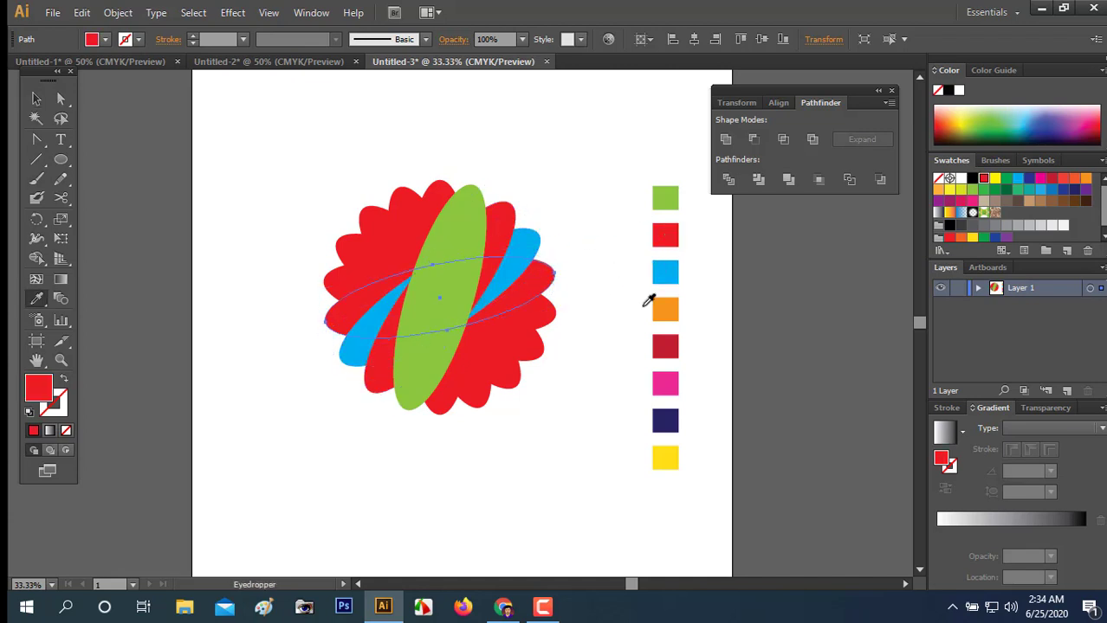
click(663, 309)
- Color the two petals clockwise after the orange one with the dark red and pink sample squares
key(v)
click(547, 327)
key(i)
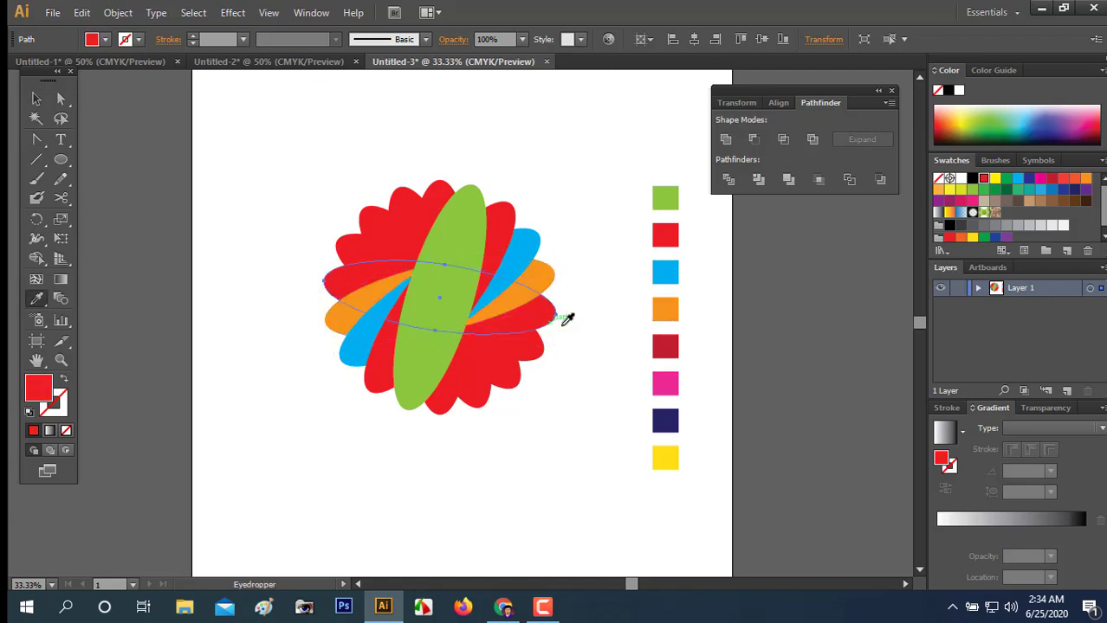
click(666, 346)
key(v)
click(534, 364)
key(i)
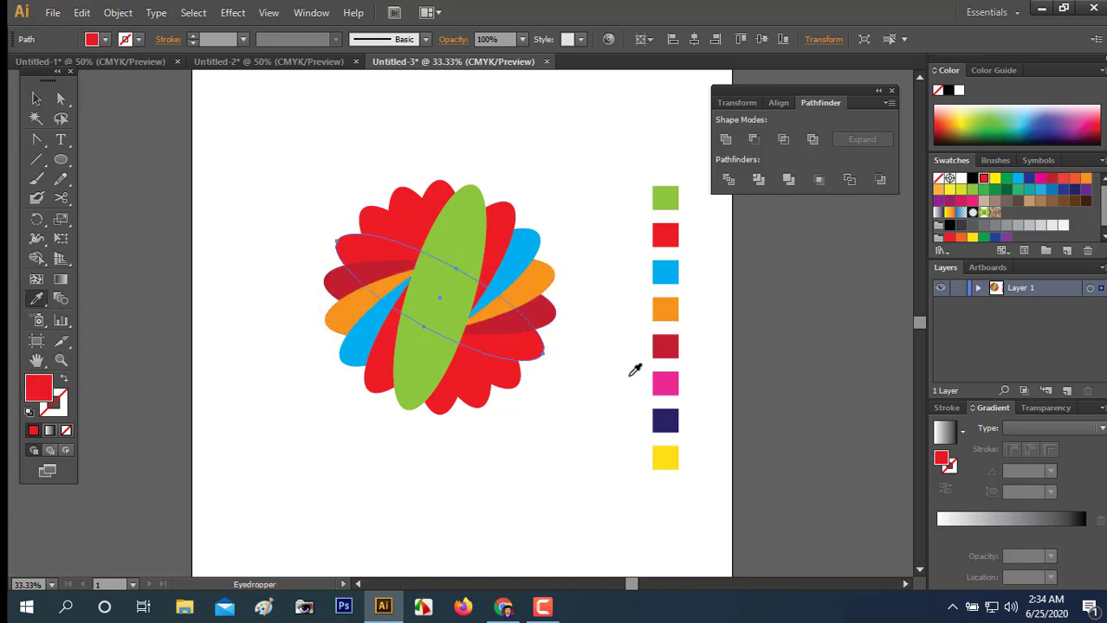
click(665, 383)
- Color the two petals clockwise after the pink one with the navy and yellow sample squares, leaving the vertical petal red
key(v)
click(505, 388)
key(i)
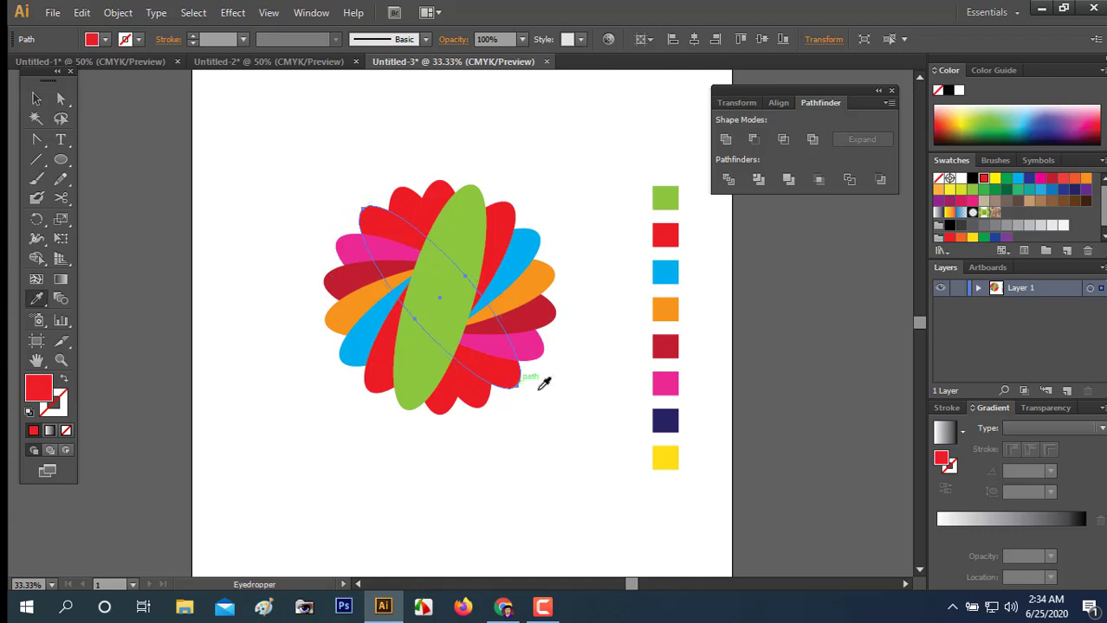
click(665, 422)
key(v)
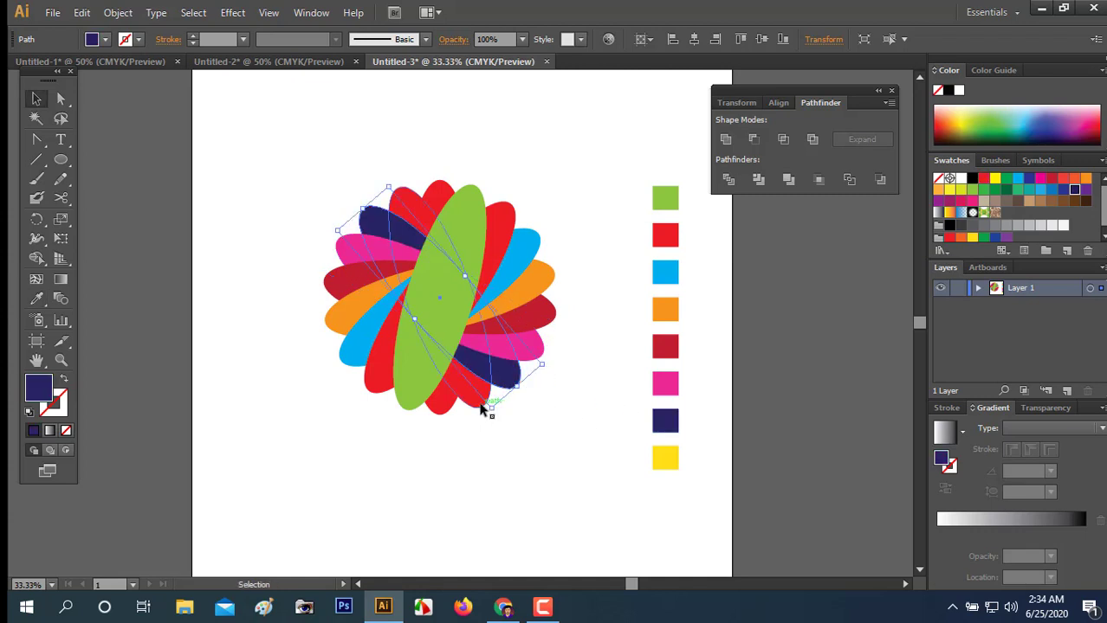
click(479, 405)
key(i)
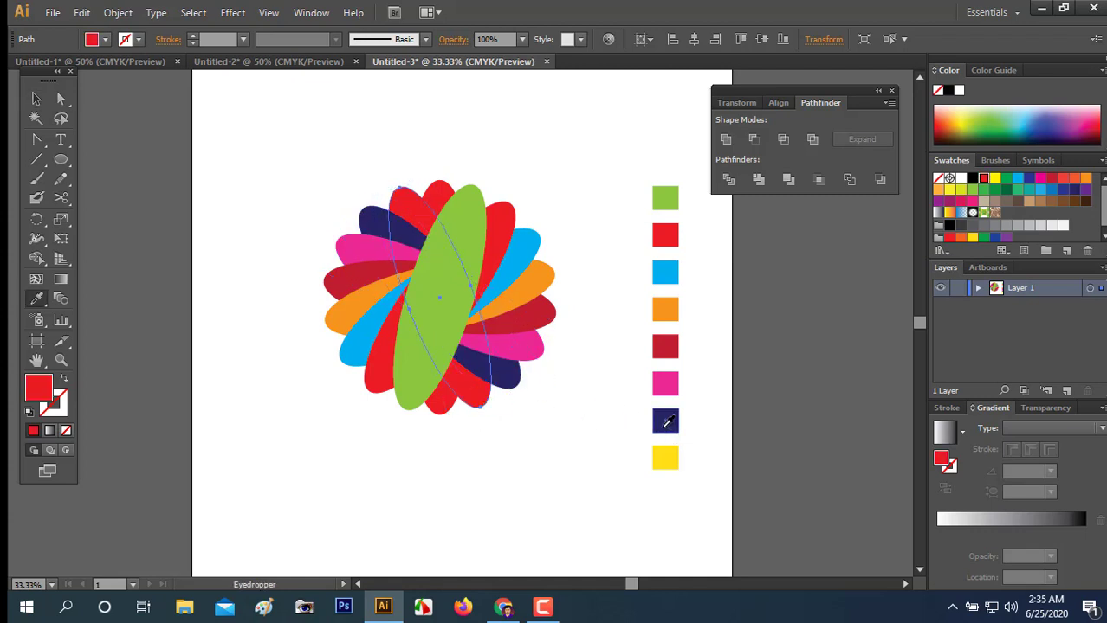
click(674, 455)
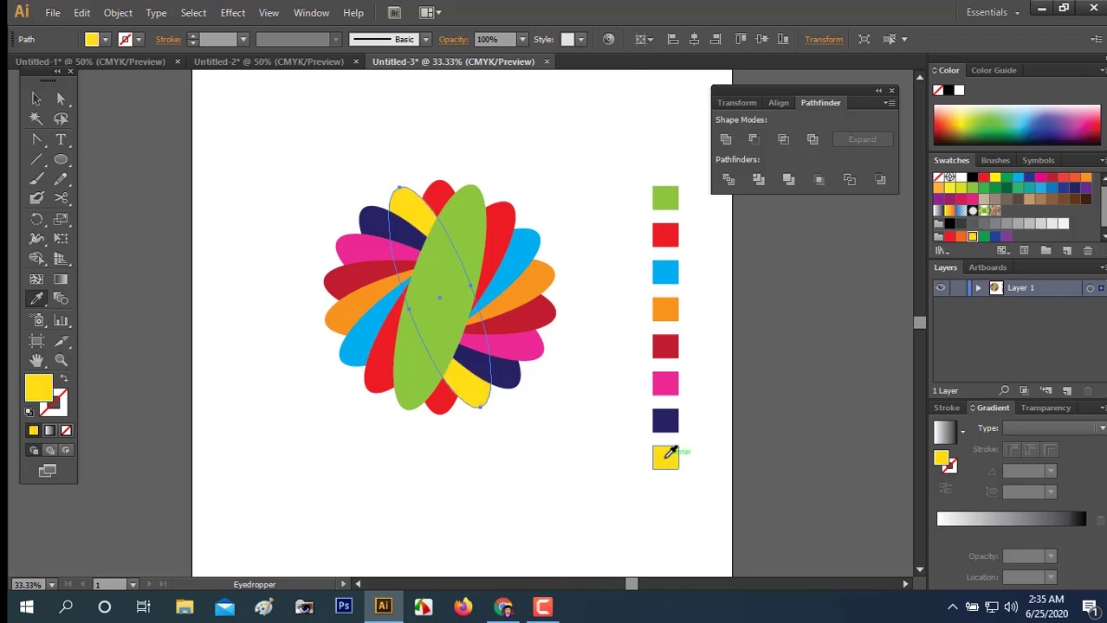
key(v)
click(500, 452)
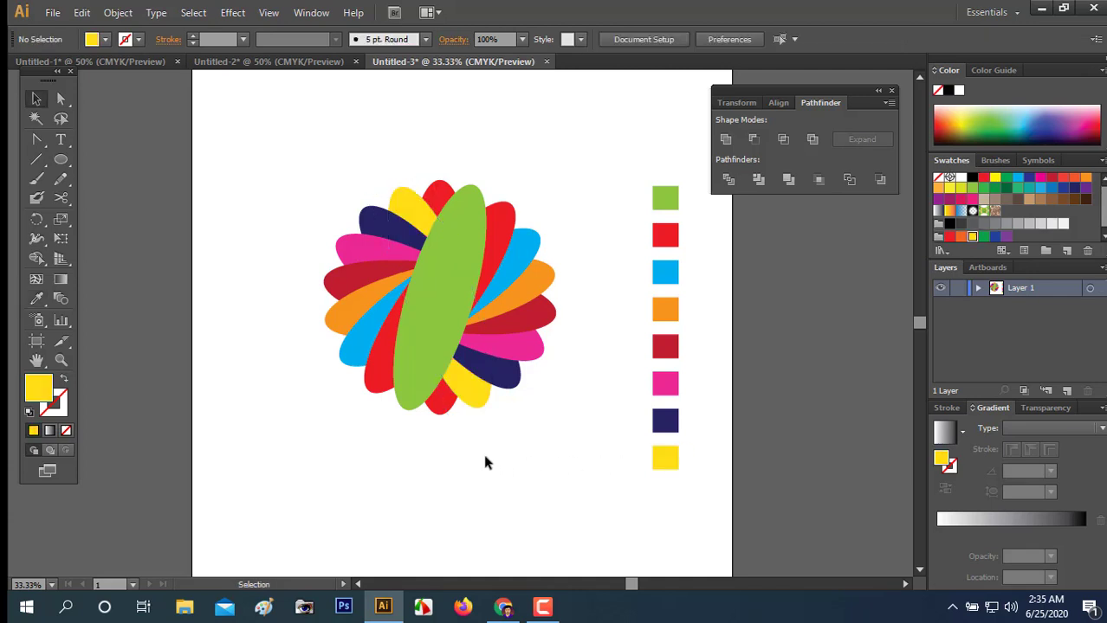
click(443, 419)
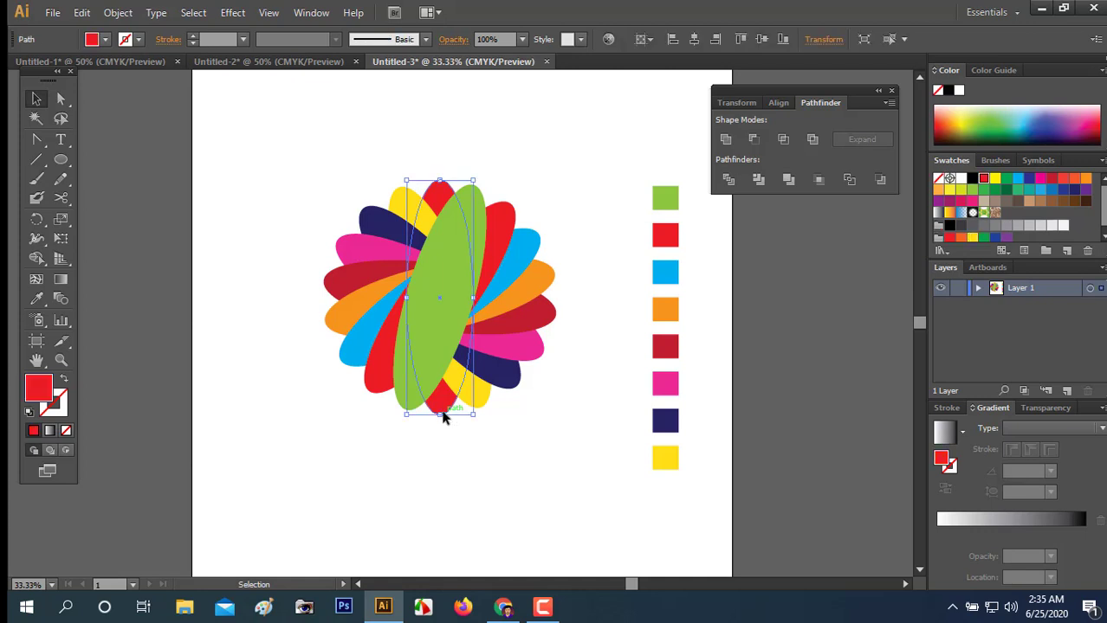
click(443, 458)
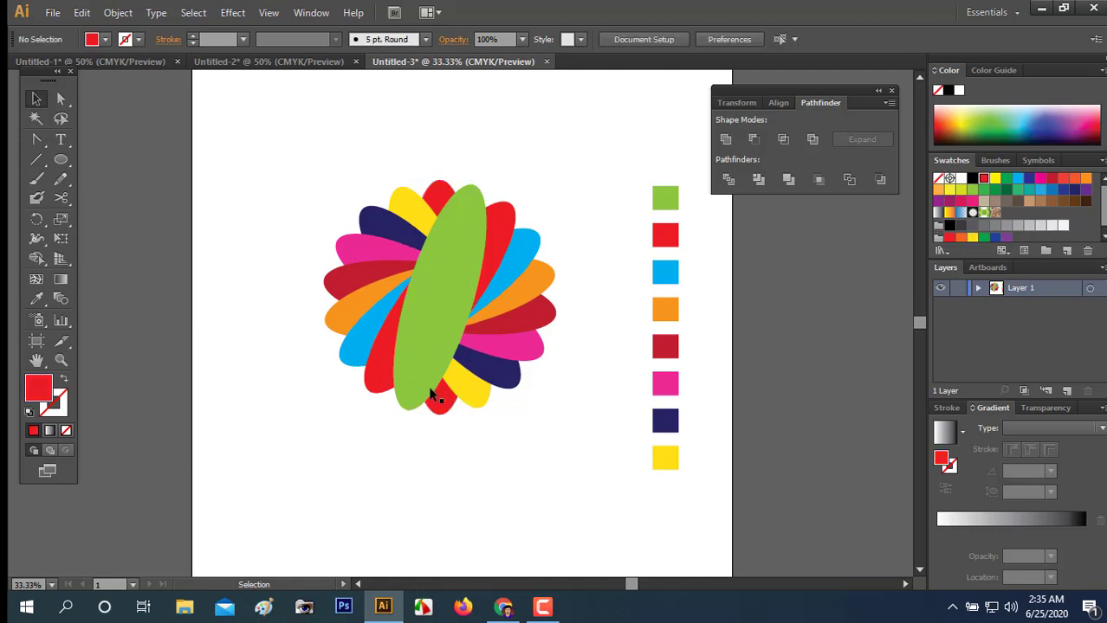
- Set the opacity of all the flower's petals to 70%
drag(294, 174, 573, 435)
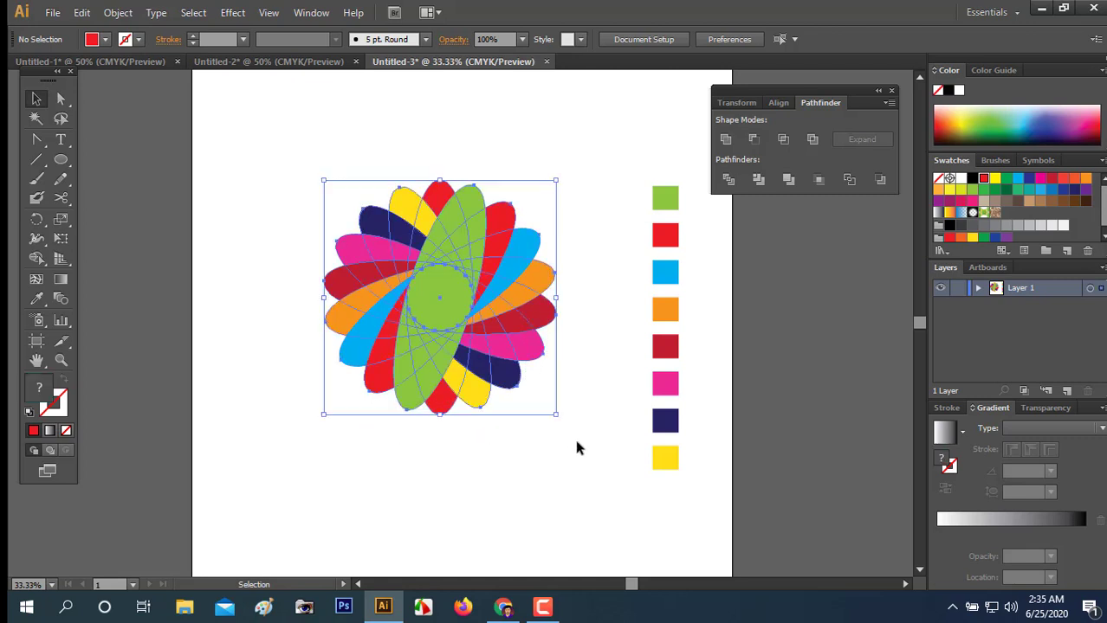
click(521, 40)
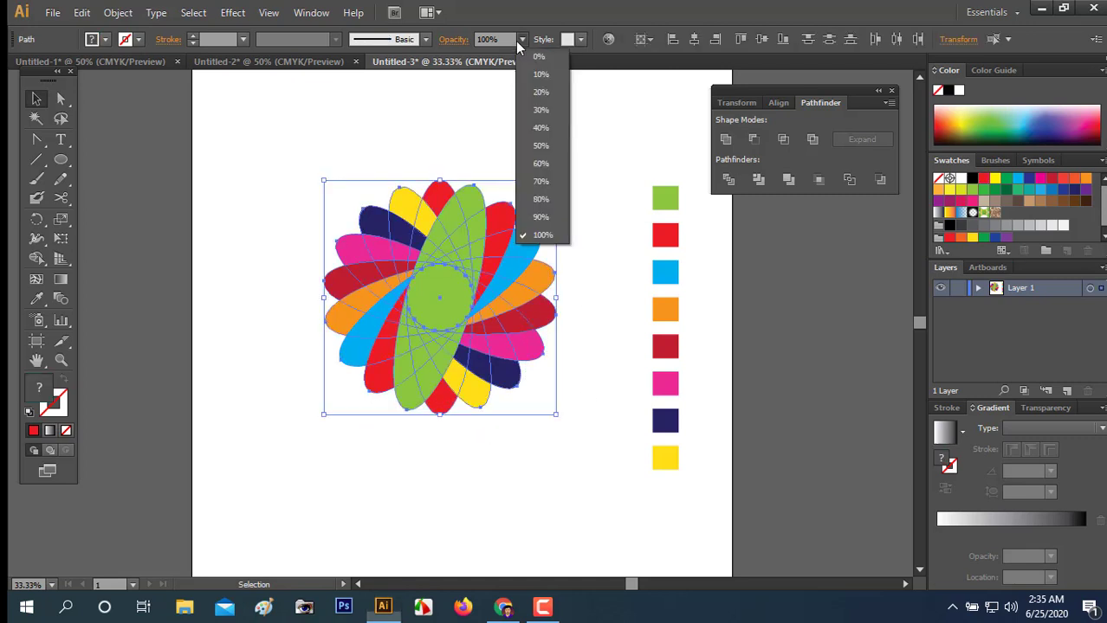
click(541, 181)
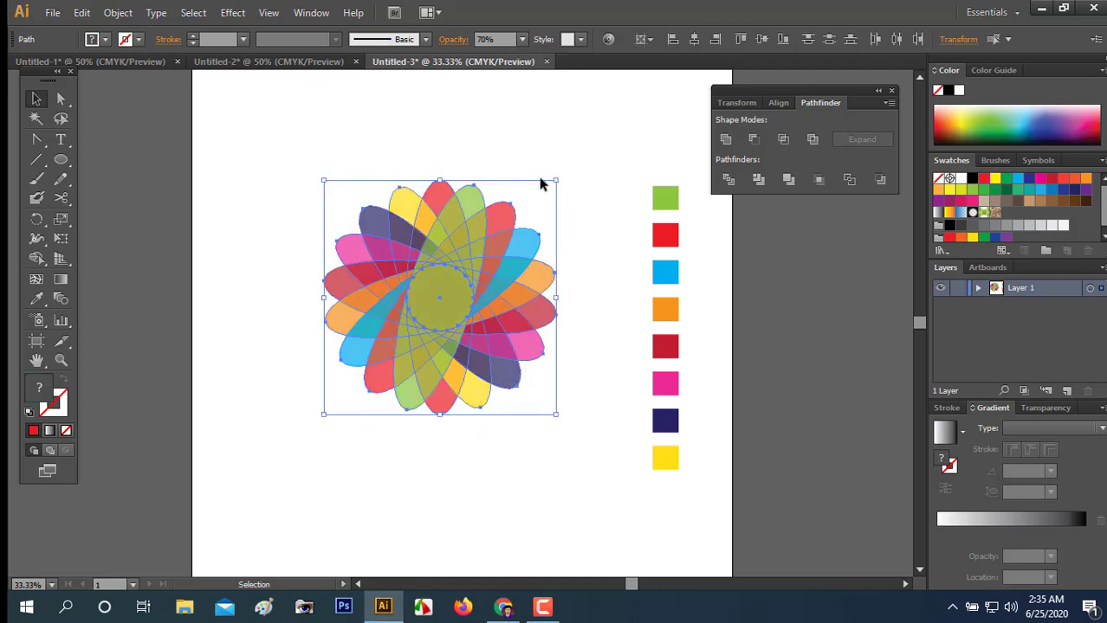
- Split the overlapping petals with the Pathfinder Divide operation and ungroup the resulting pieces
click(733, 178)
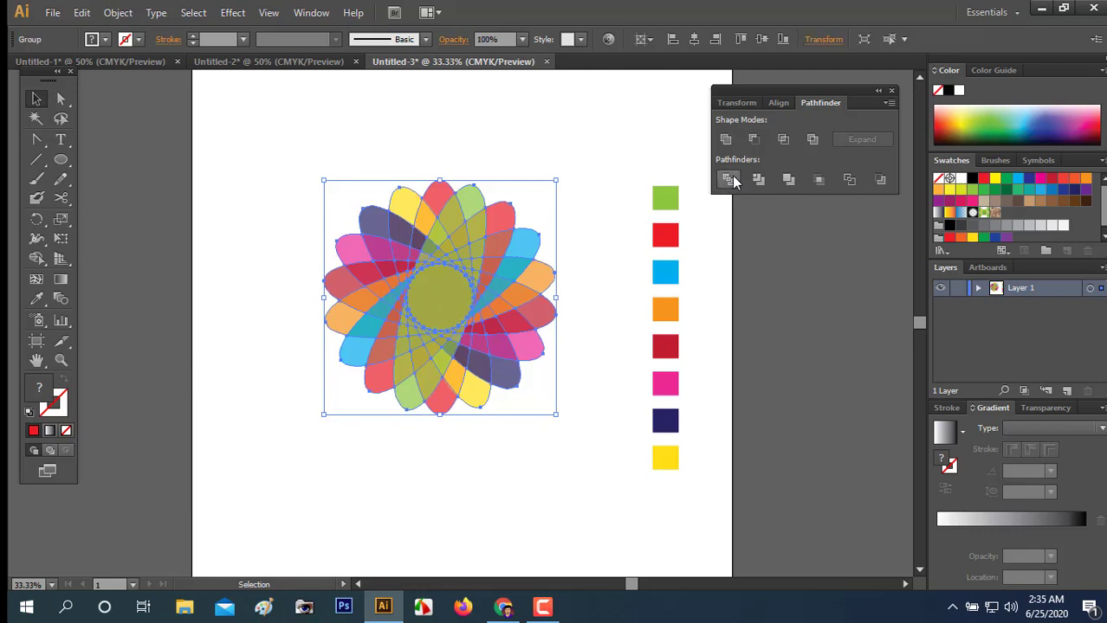
click(606, 141)
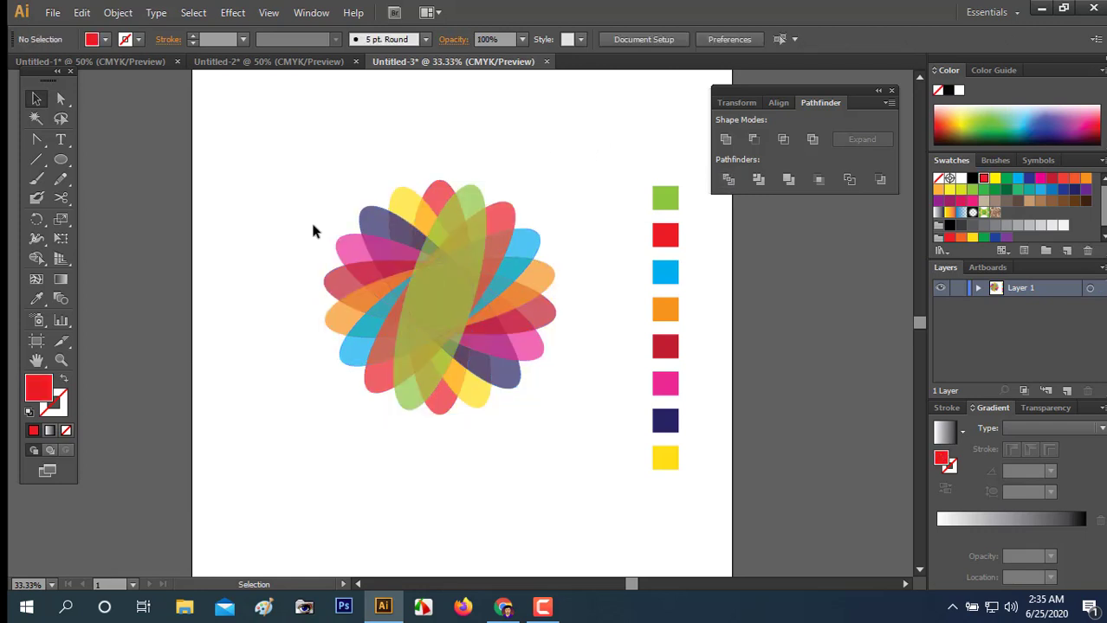
key(z)
drag(316, 201, 554, 469)
key(space)
drag(554, 291, 531, 307)
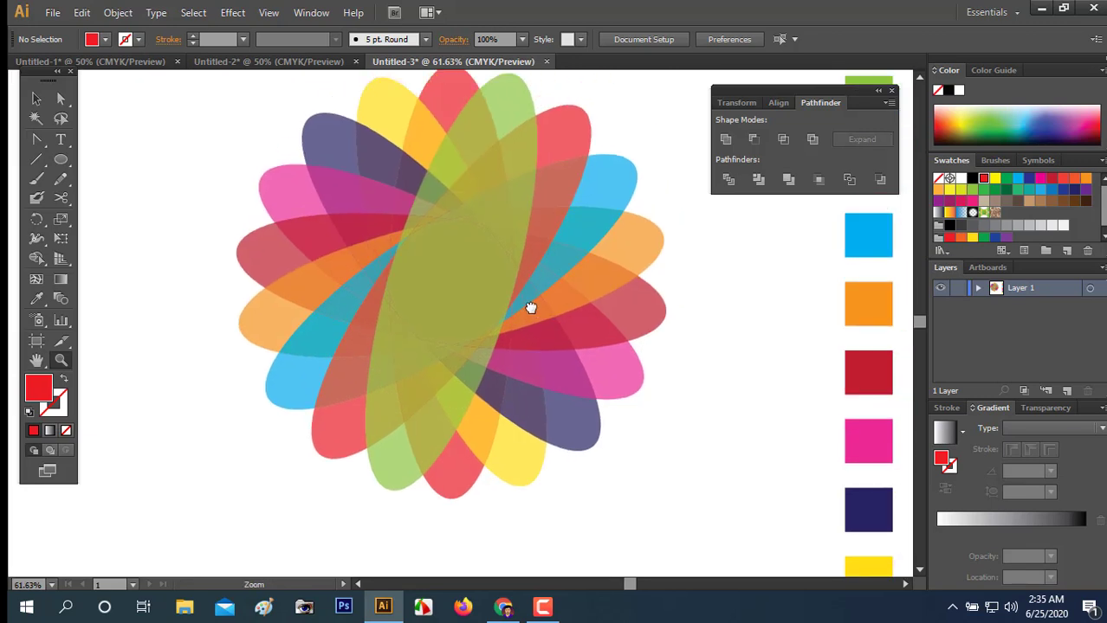
key(v)
click(452, 279)
right_click(453, 278)
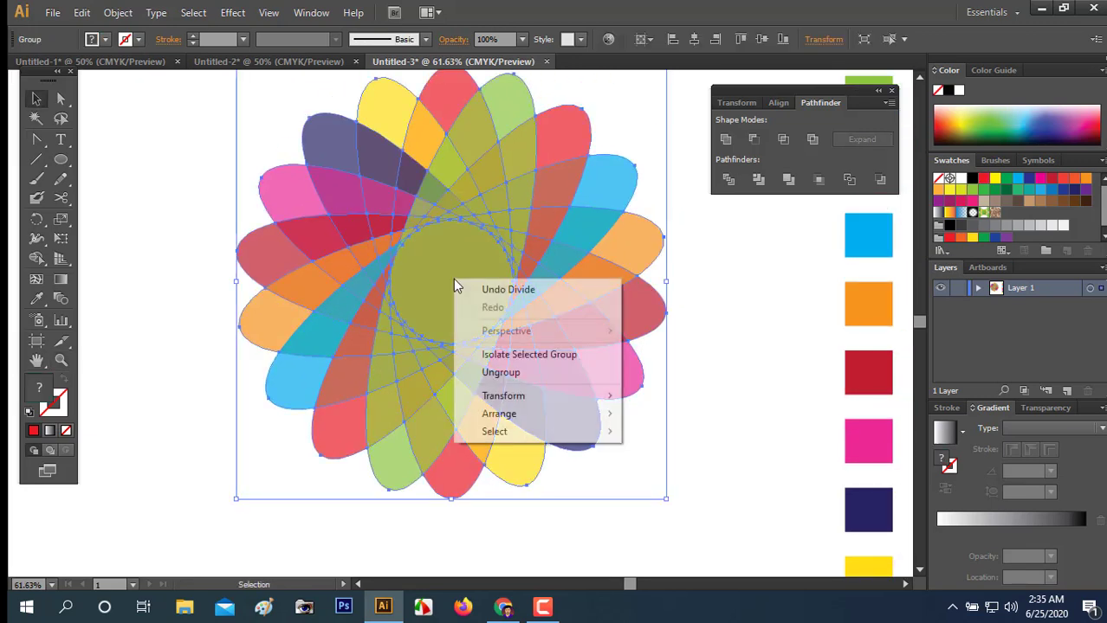
click(506, 373)
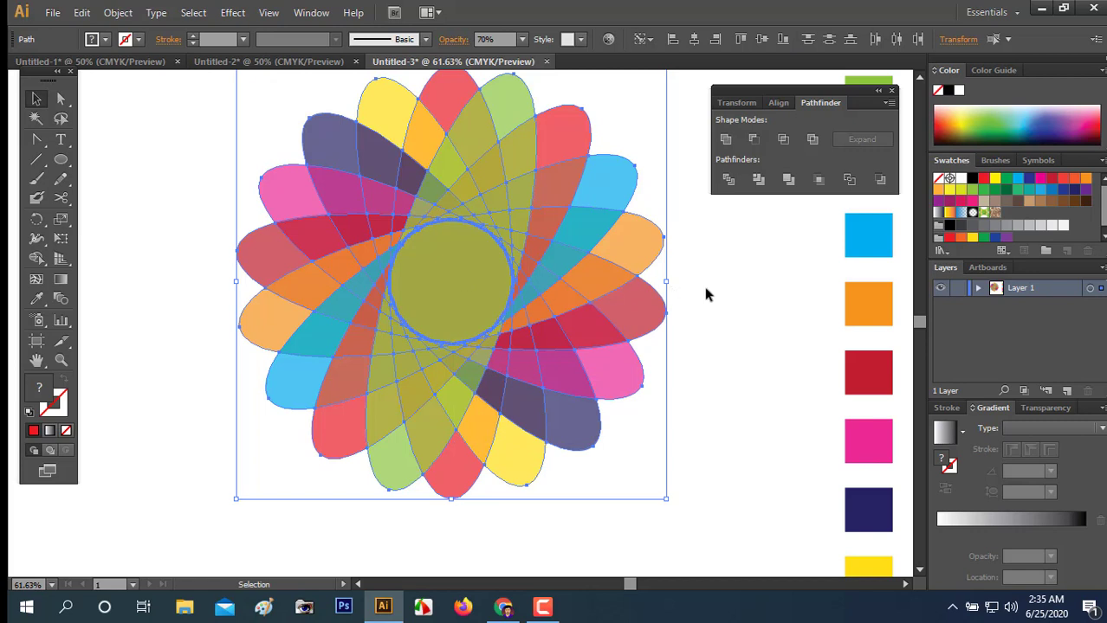
- Delete the stacked circular pieces at the flower's center to leave an empty hole
click(706, 294)
click(457, 281)
key(Delete)
click(466, 289)
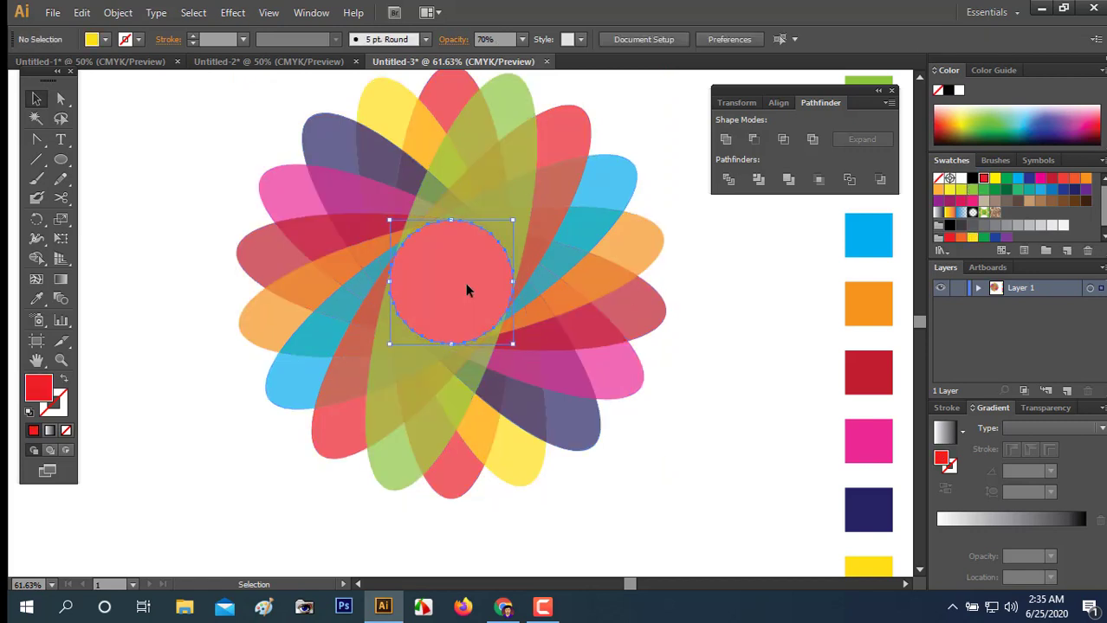
key(Delete)
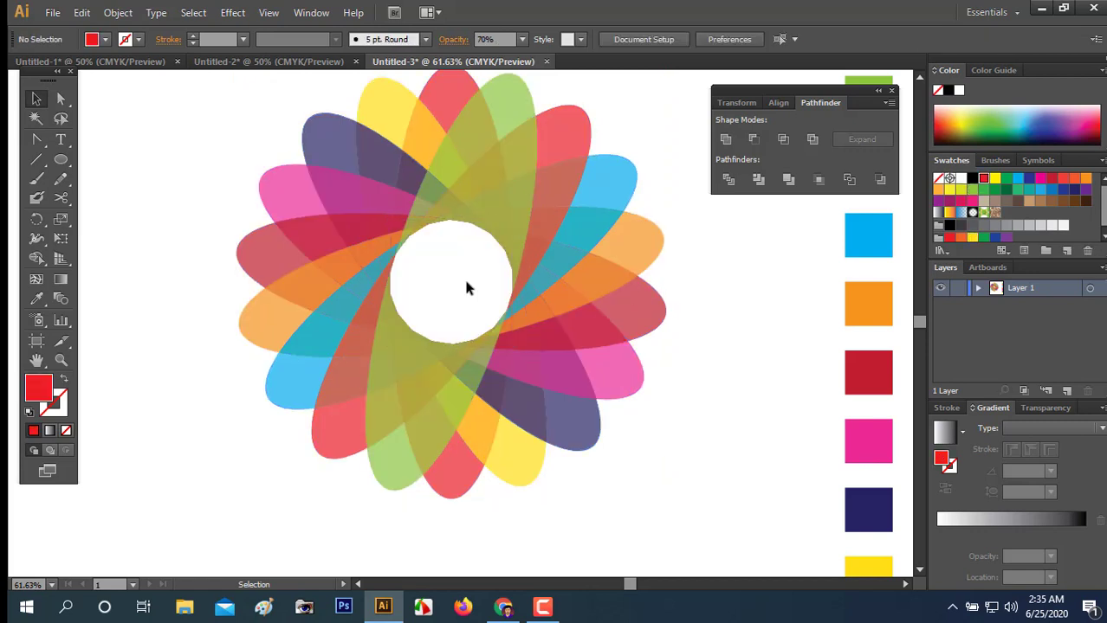
- Delete the small stacked pieces along the upper edge of the flower's central hole
key(z)
drag(314, 184, 625, 450)
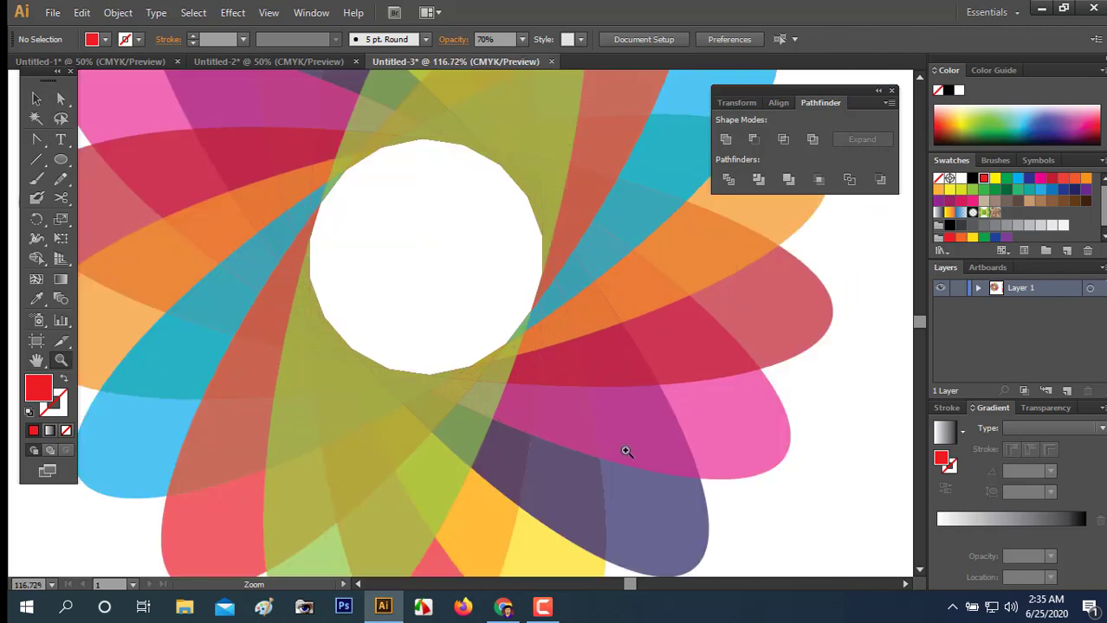
drag(504, 309, 454, 316)
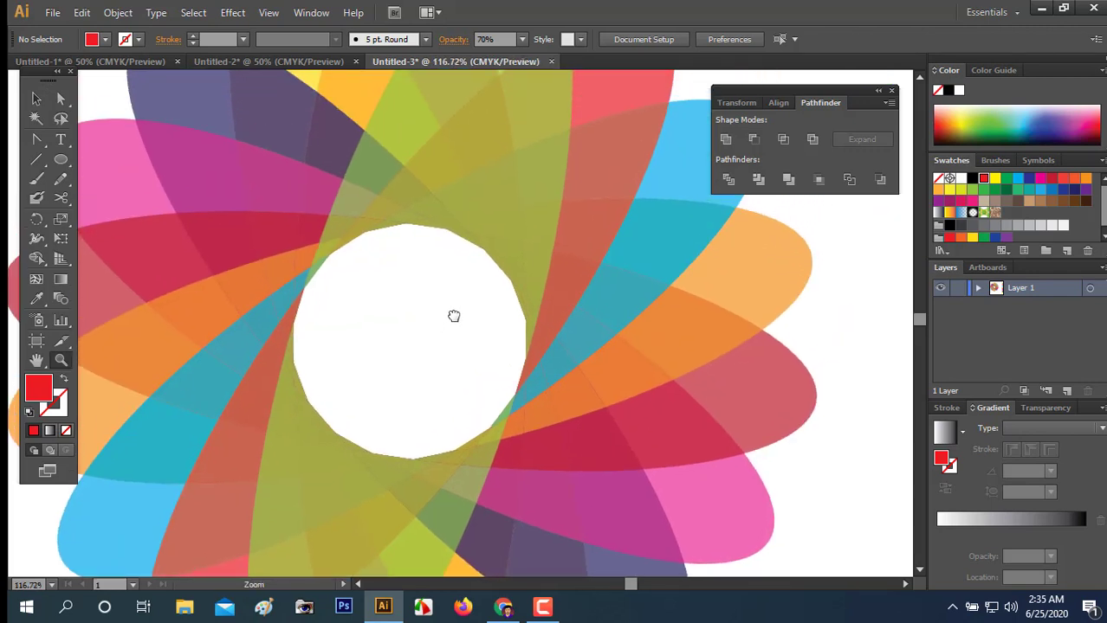
key(v)
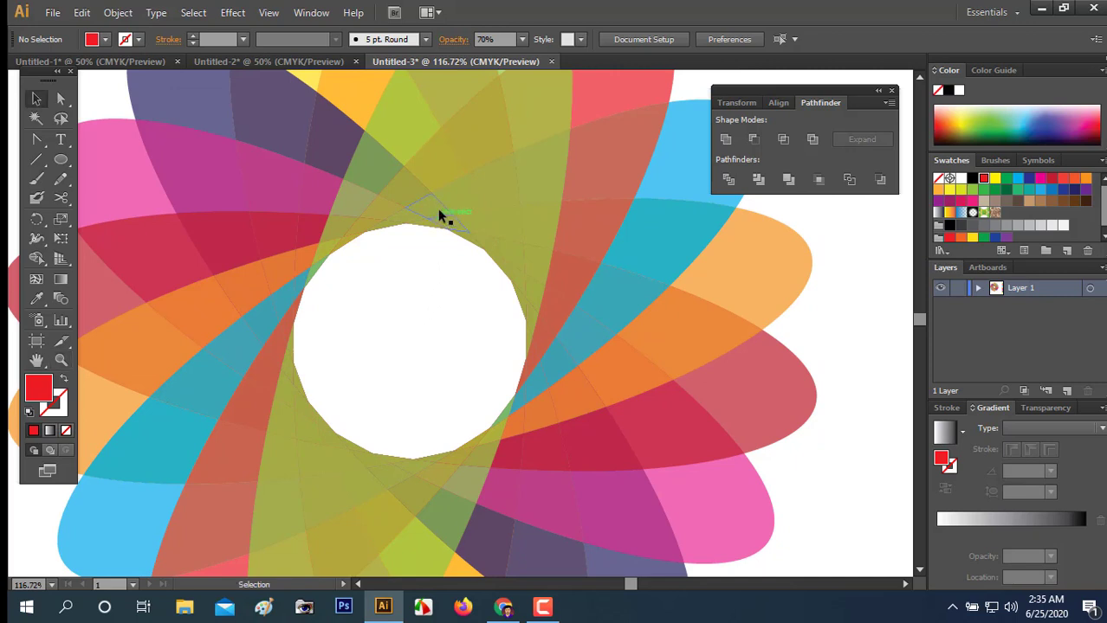
drag(428, 258, 419, 214)
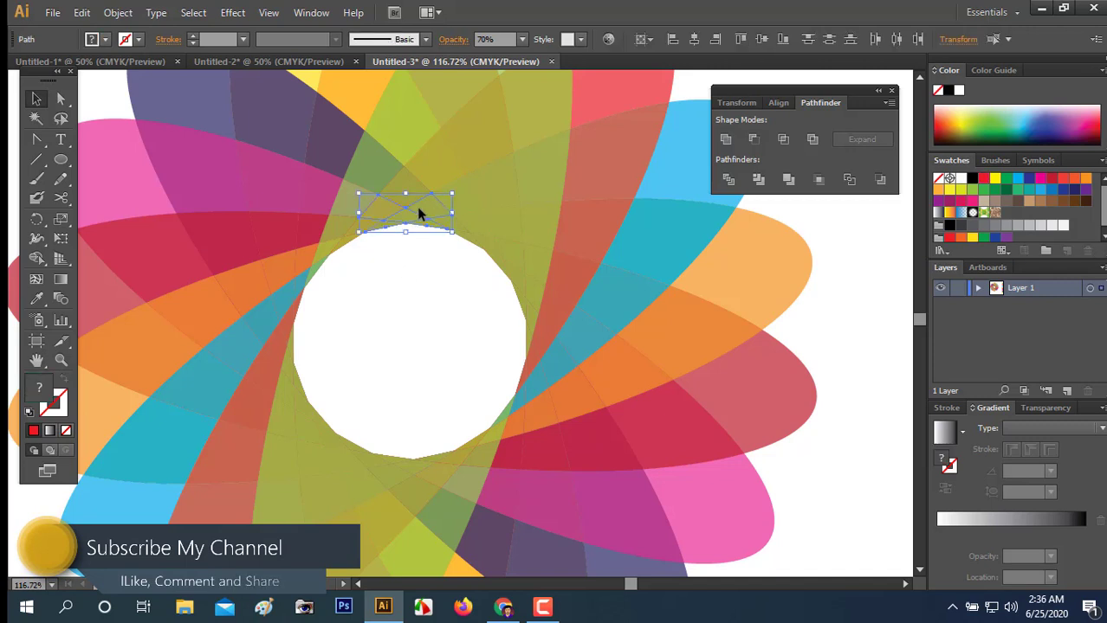
key(Delete)
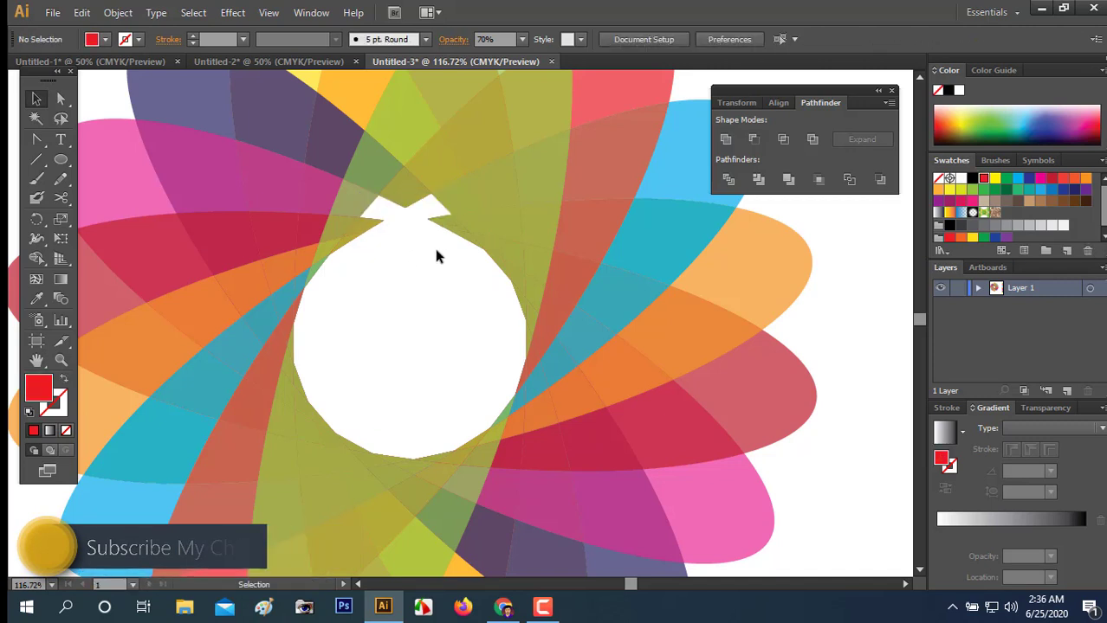
drag(437, 249, 469, 230)
key(Delete)
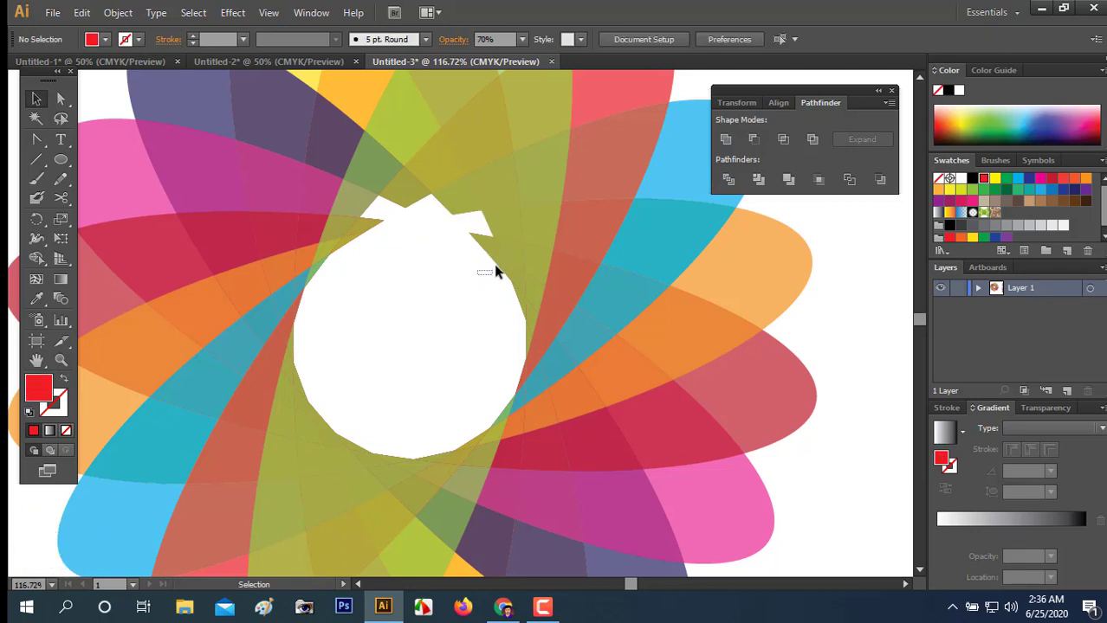
- Delete the small inner pieces along the right side of the flower's central hole
drag(495, 271, 503, 256)
key(Delete)
drag(536, 300, 535, 337)
key(Delete)
key(Delete)
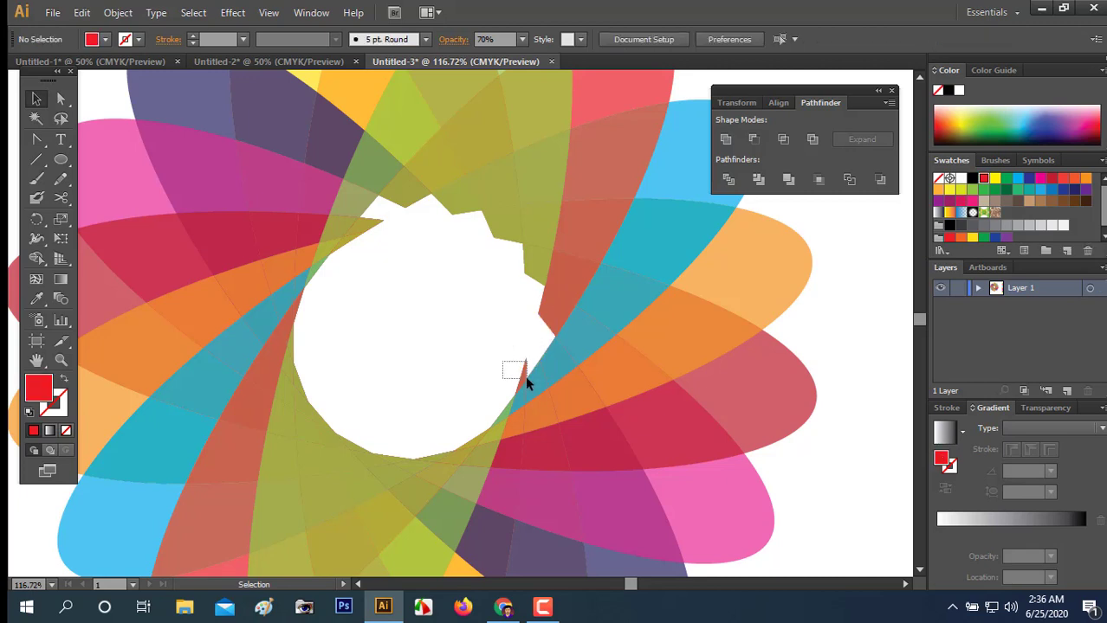
drag(525, 376, 490, 440)
key(Delete)
key(Delete)
key(Delete)
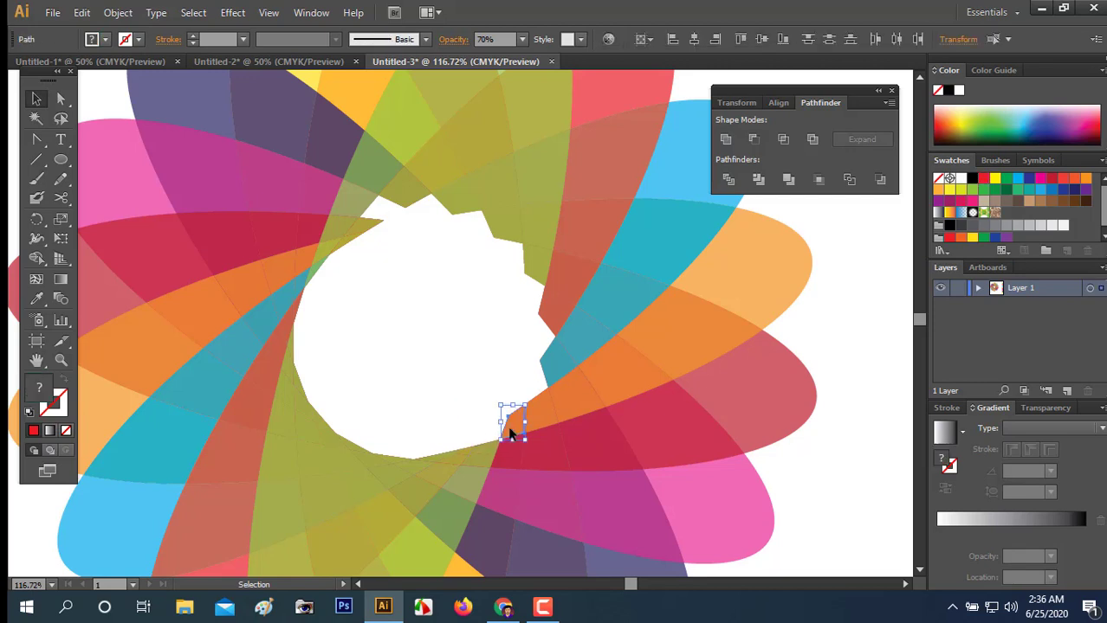
key(Delete)
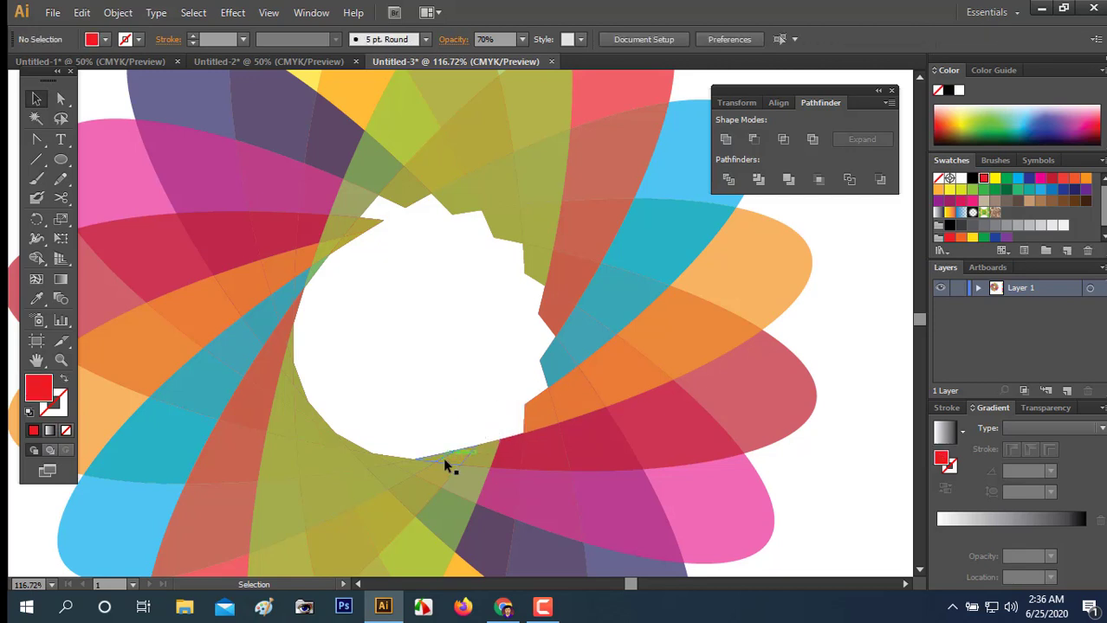
- Delete the small inner pieces along the lower edge of the flower's central hole
drag(444, 440, 436, 487)
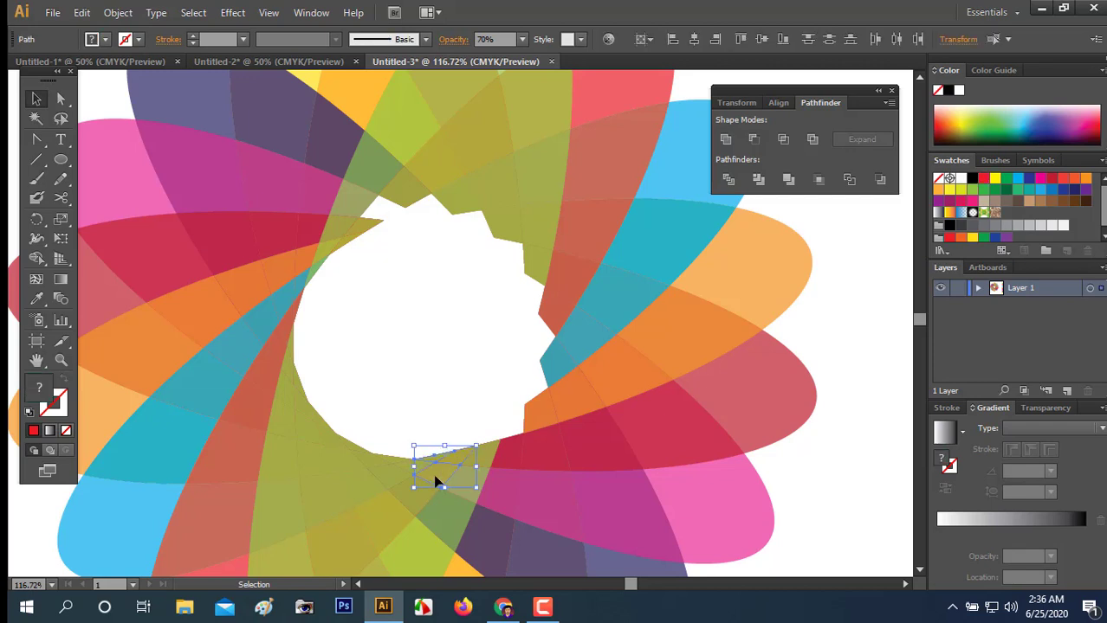
key(Delete)
drag(406, 437, 378, 479)
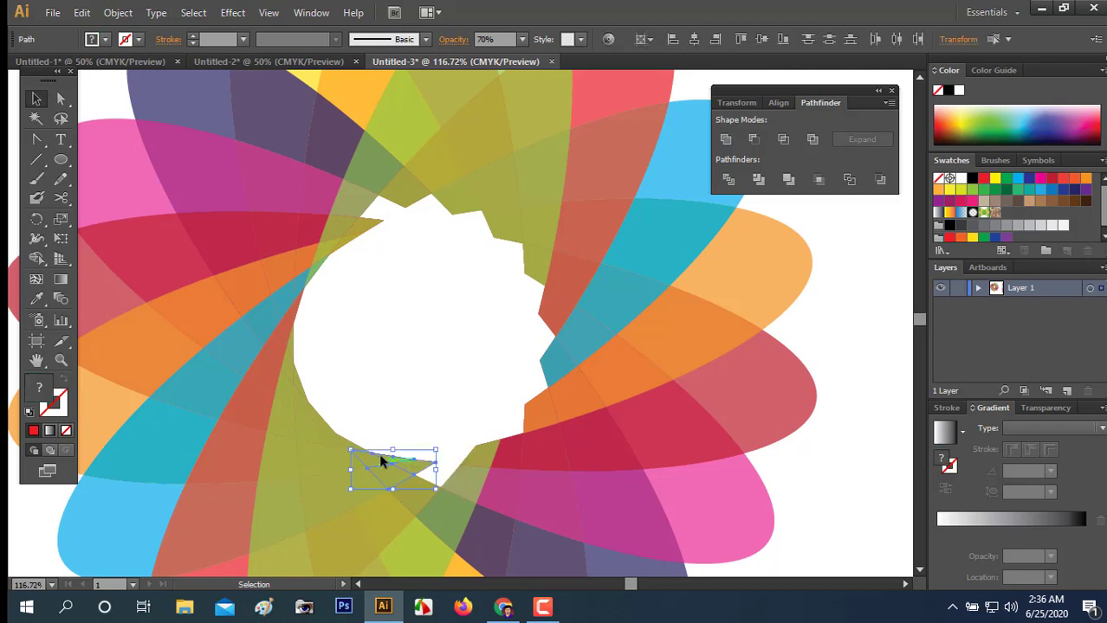
key(Delete)
drag(368, 426, 303, 425)
key(Delete)
key(Delete)
key(Delete)
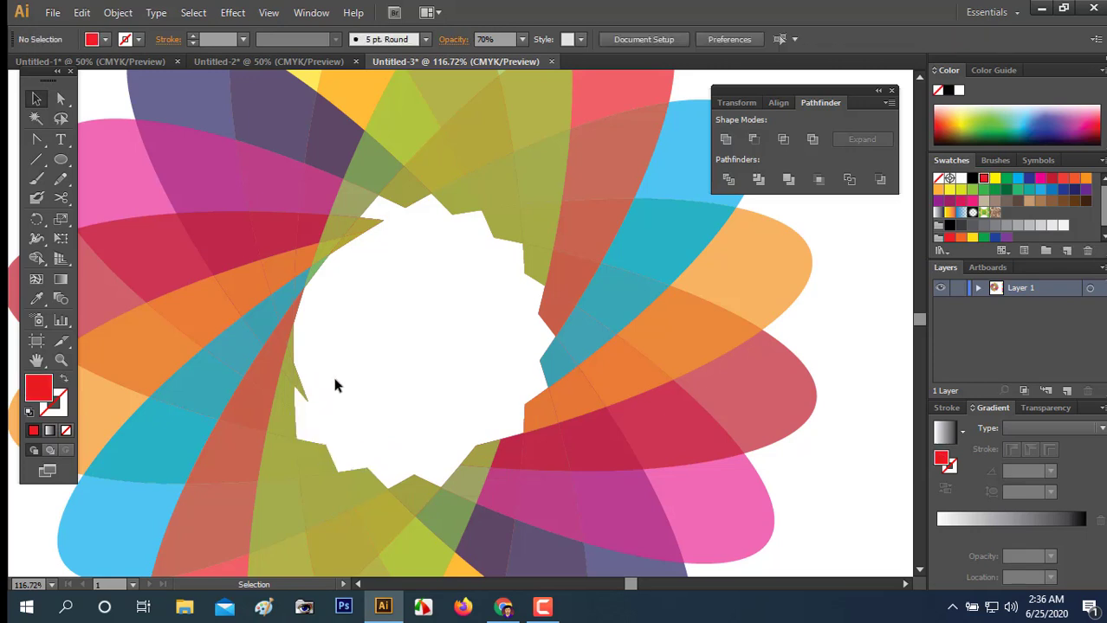
- Delete the remaining small pieces along the left and upper-left side of the hole to complete its jagged edge
drag(338, 378, 292, 383)
key(Delete)
key(Delete)
drag(327, 349, 275, 343)
key(Delete)
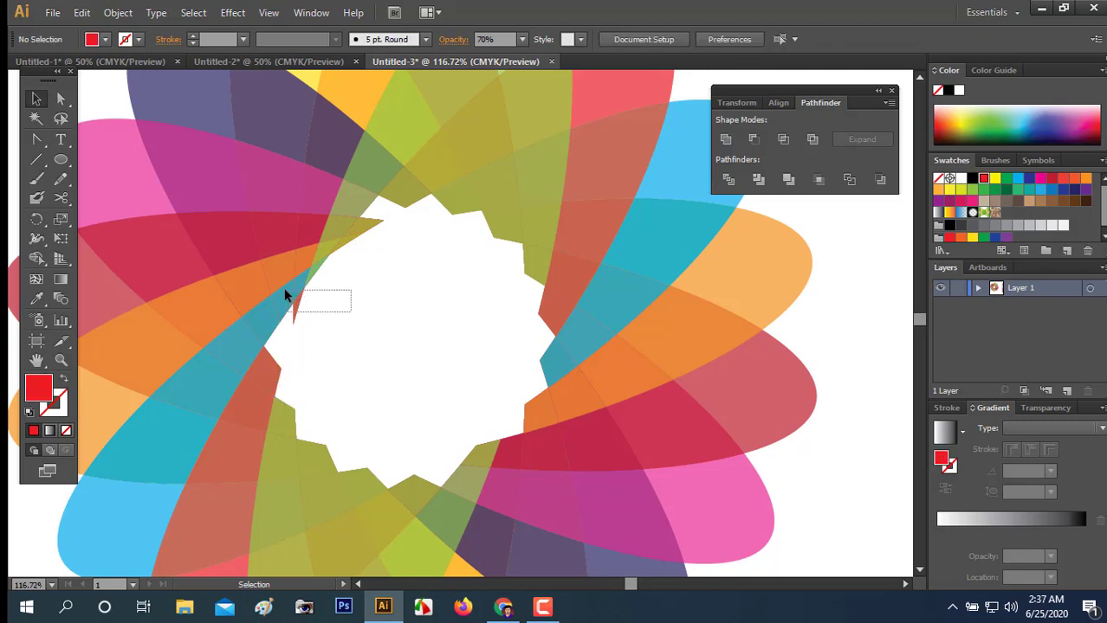
drag(284, 292, 284, 292)
key(Delete)
drag(372, 294, 378, 270)
key(Delete)
key(Delete)
key(Delete)
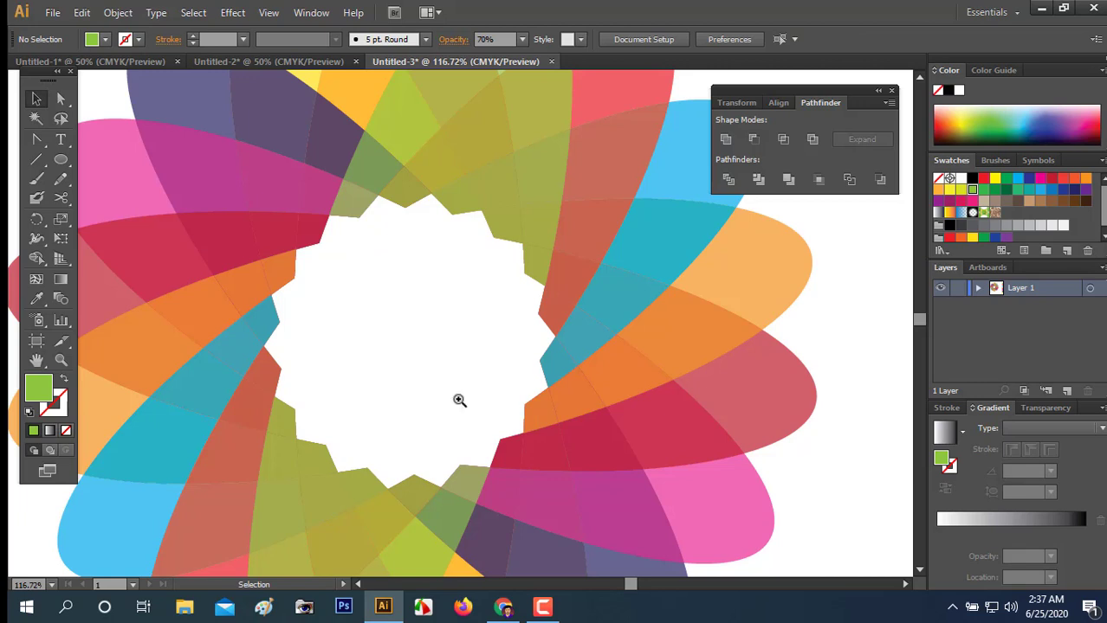
- Set the opacity of all the flower's pieces to 100%
key(z)
alt+click(413, 346)
alt+click(412, 347)
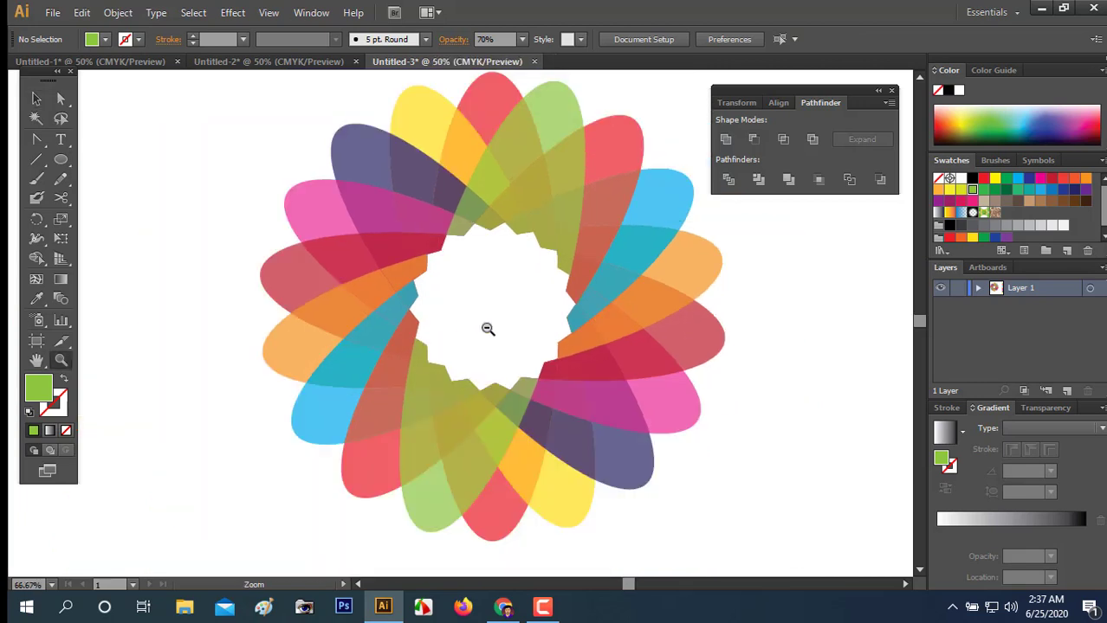
alt+click(488, 329)
key(v)
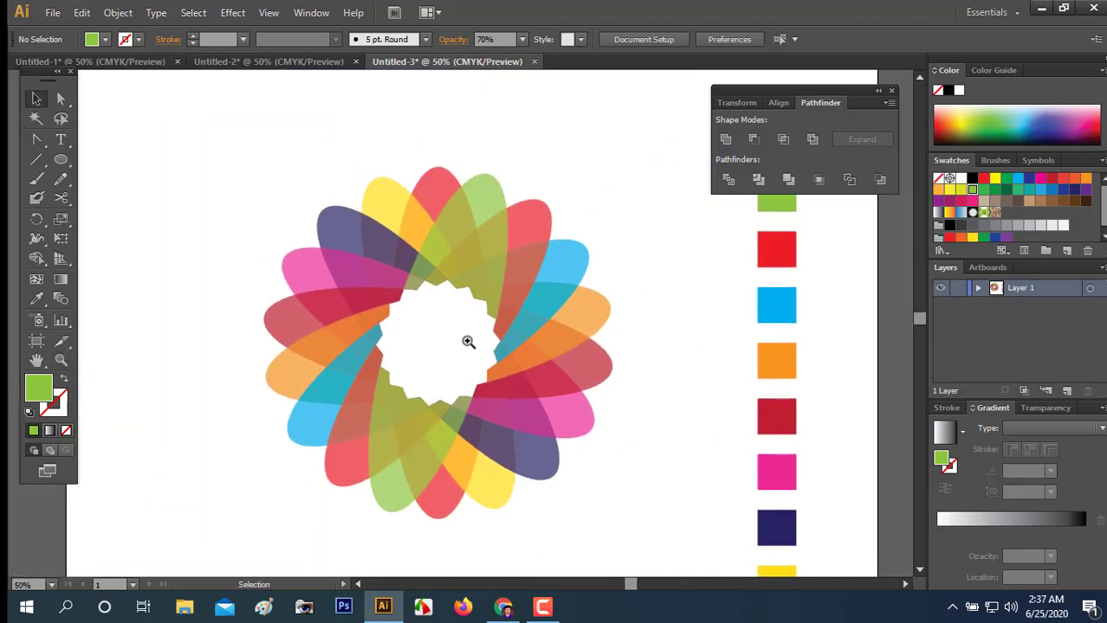
drag(217, 207, 618, 484)
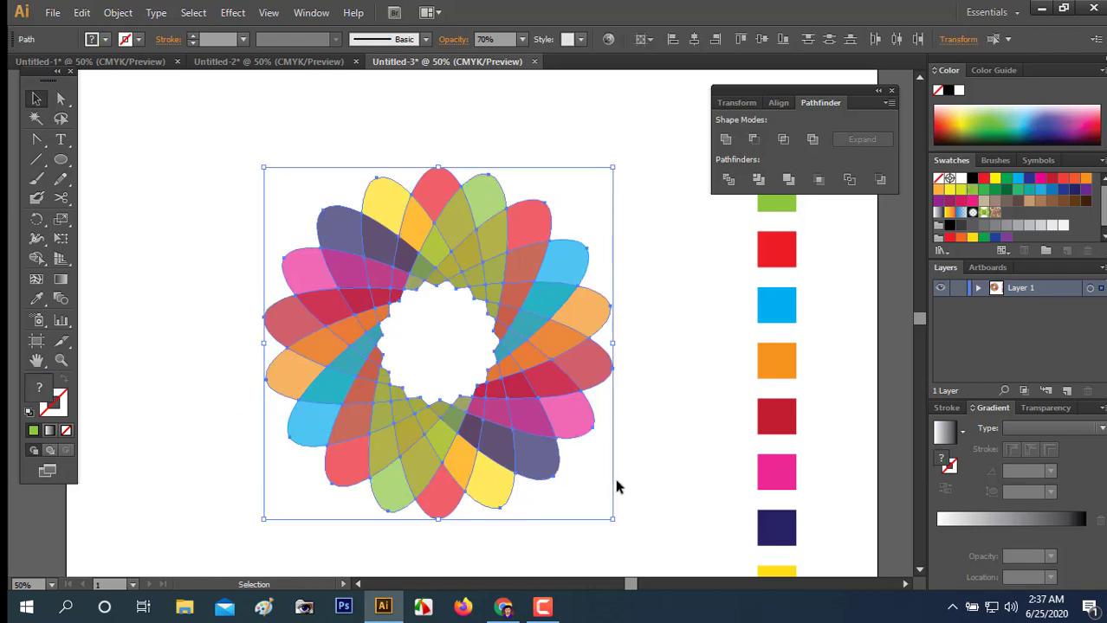
click(522, 39)
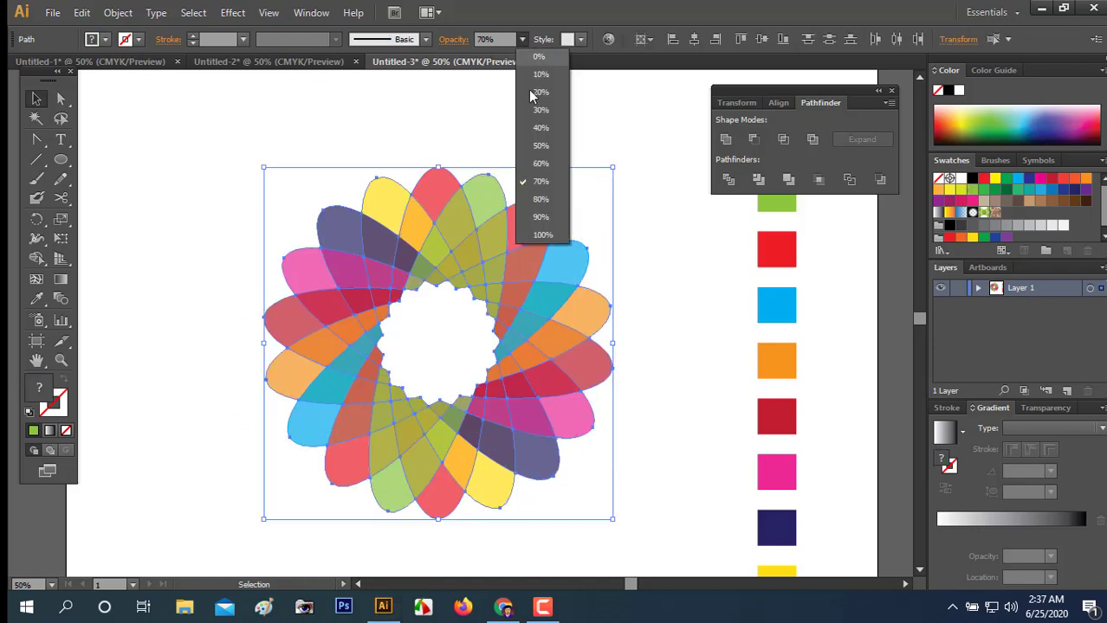
click(554, 234)
click(654, 239)
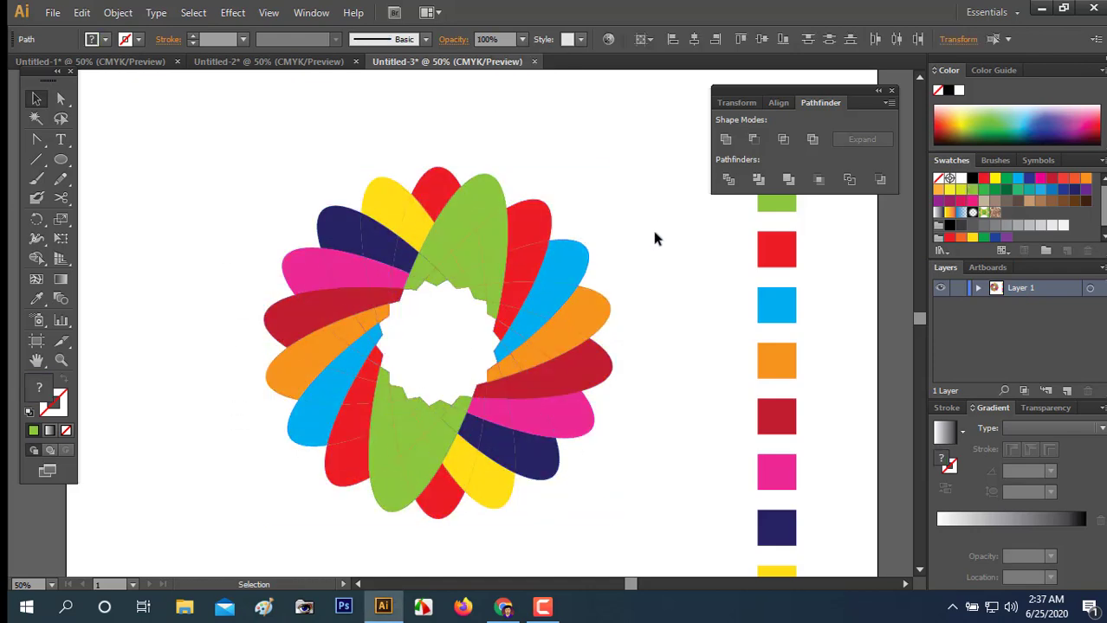
- Recolor the upper green petal's two outer overlap pieces, red below the vertical red petal and blue beside the red petal clockwise of it
key(z)
click(401, 303)
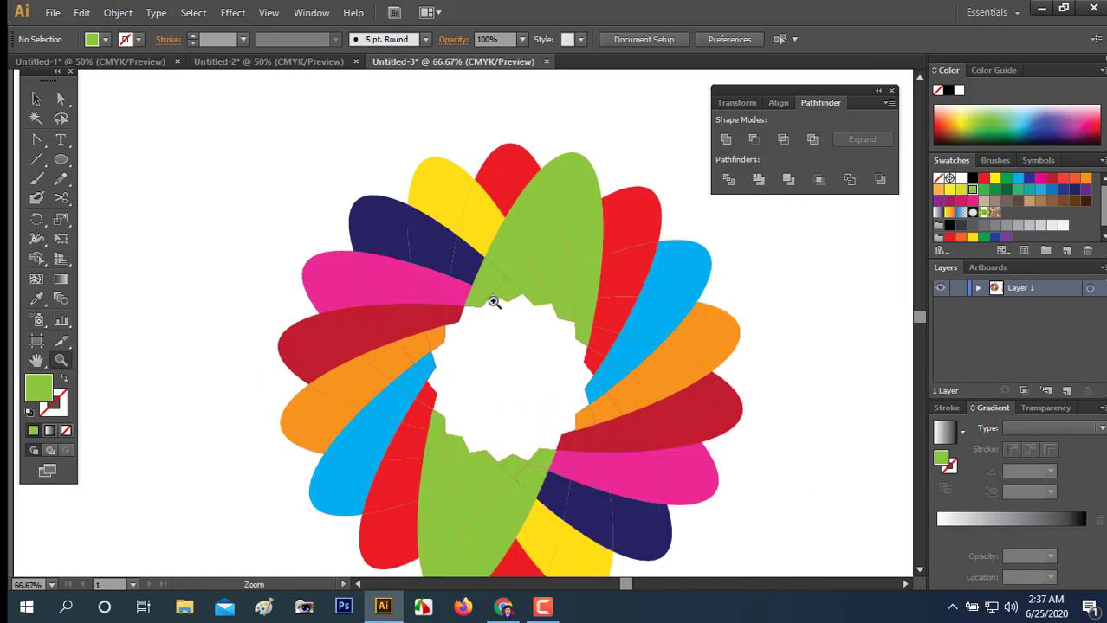
drag(567, 299, 381, 272)
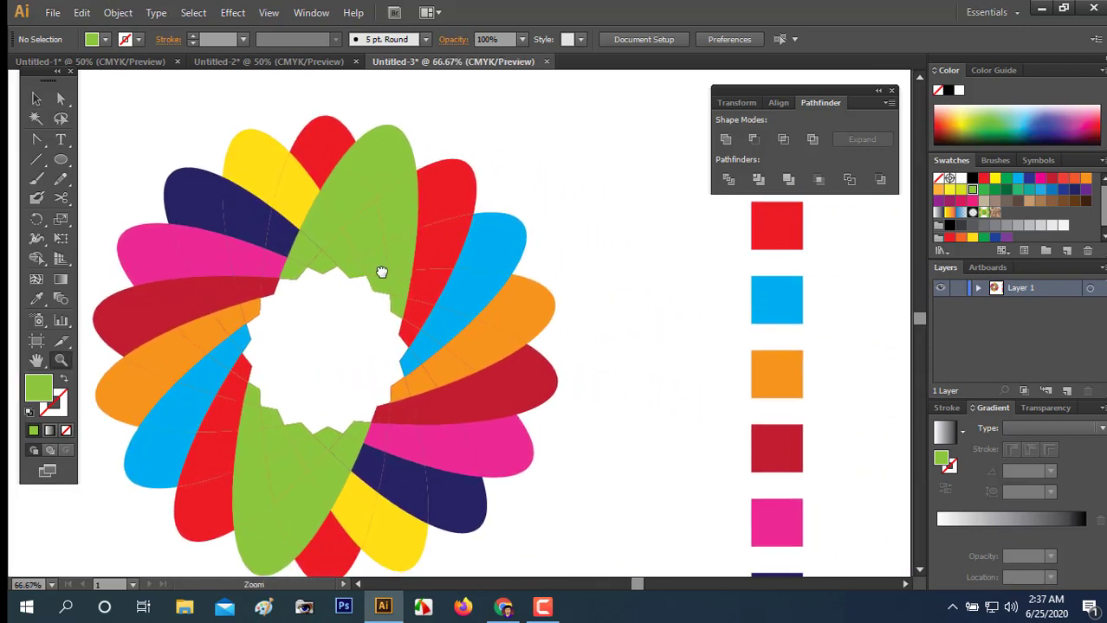
key(v)
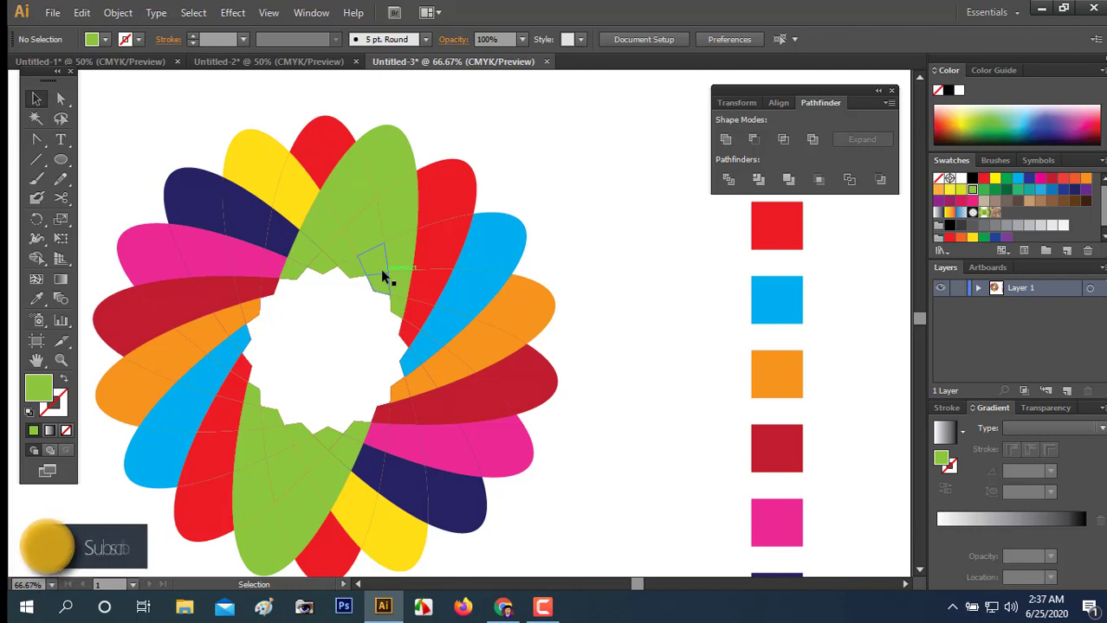
click(342, 211)
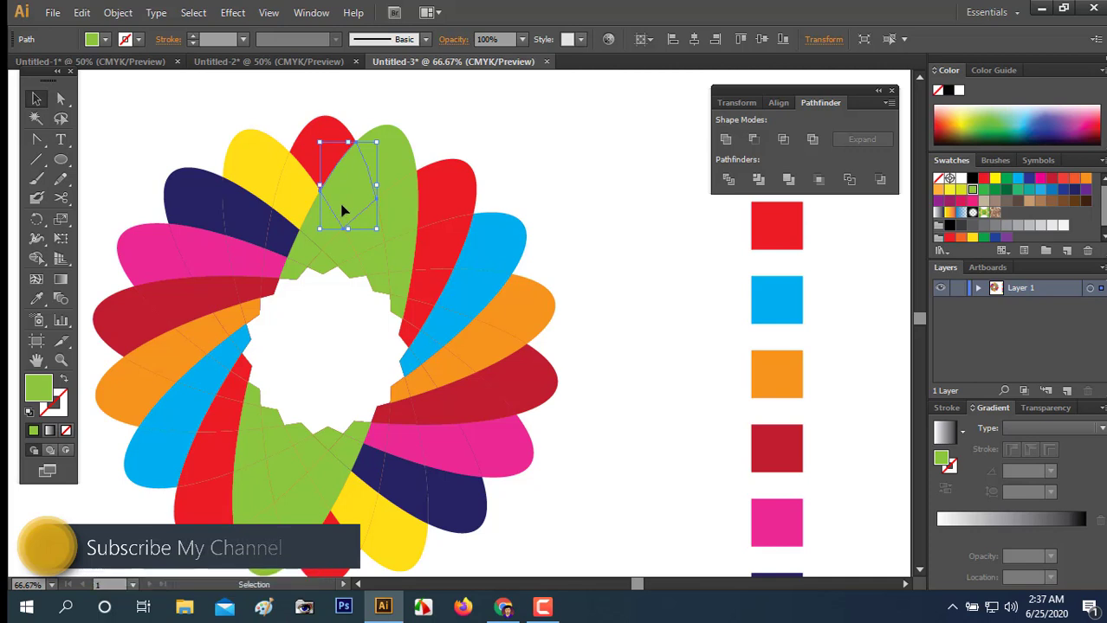
key(i)
click(449, 187)
key(v)
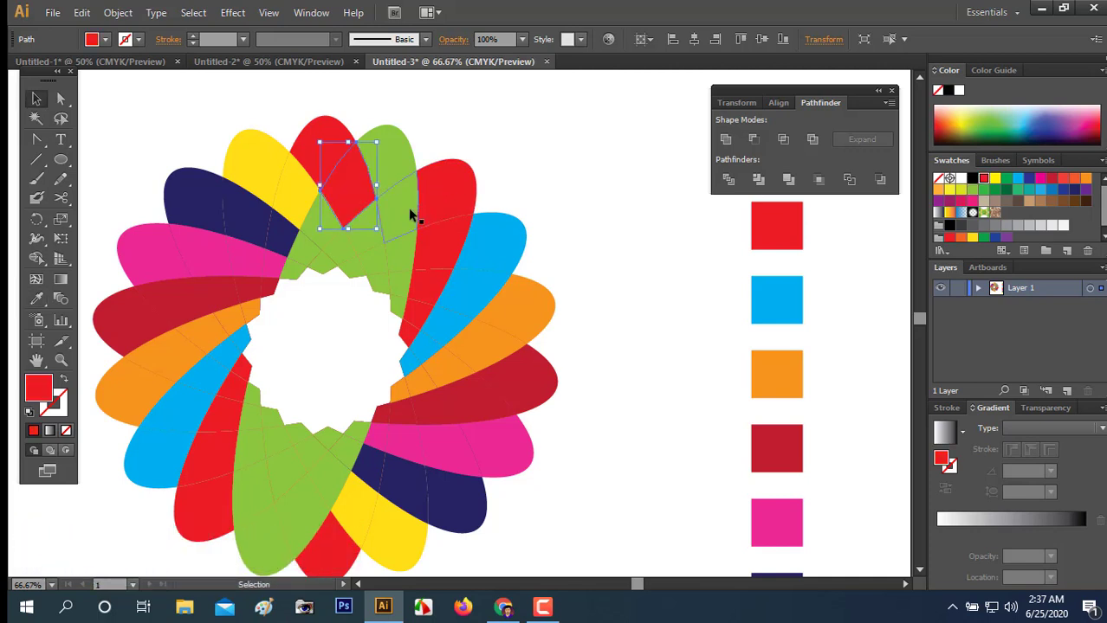
click(410, 212)
key(i)
click(514, 251)
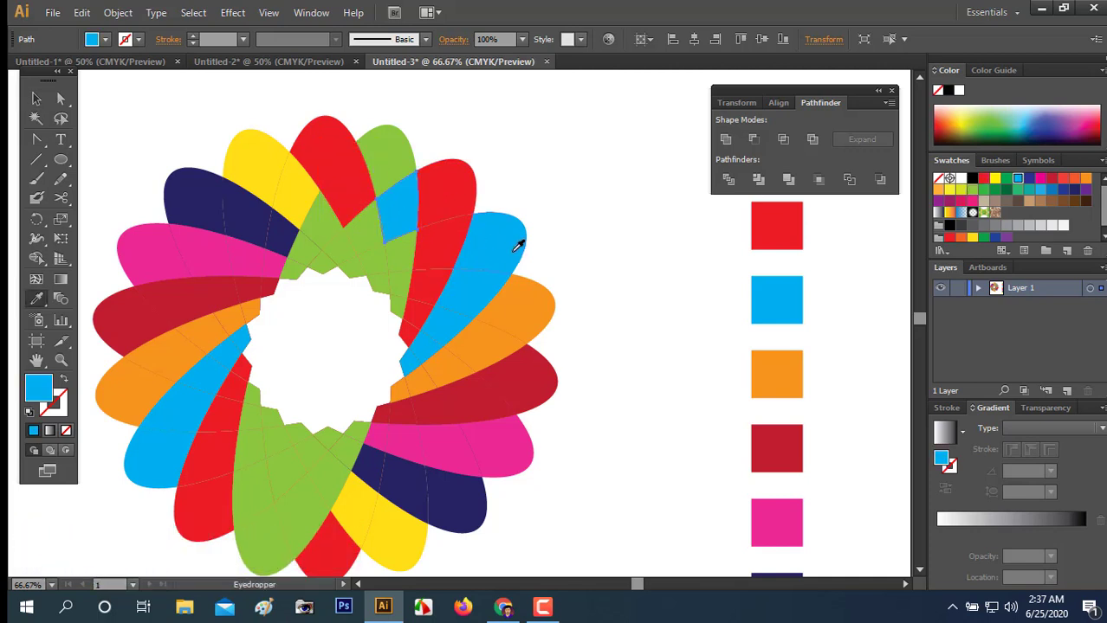
- Recolor the outer overlap piece of the upper-right red petal orange and that of the adjacent blue petal dark red, sampling neighboring petals
key(b)
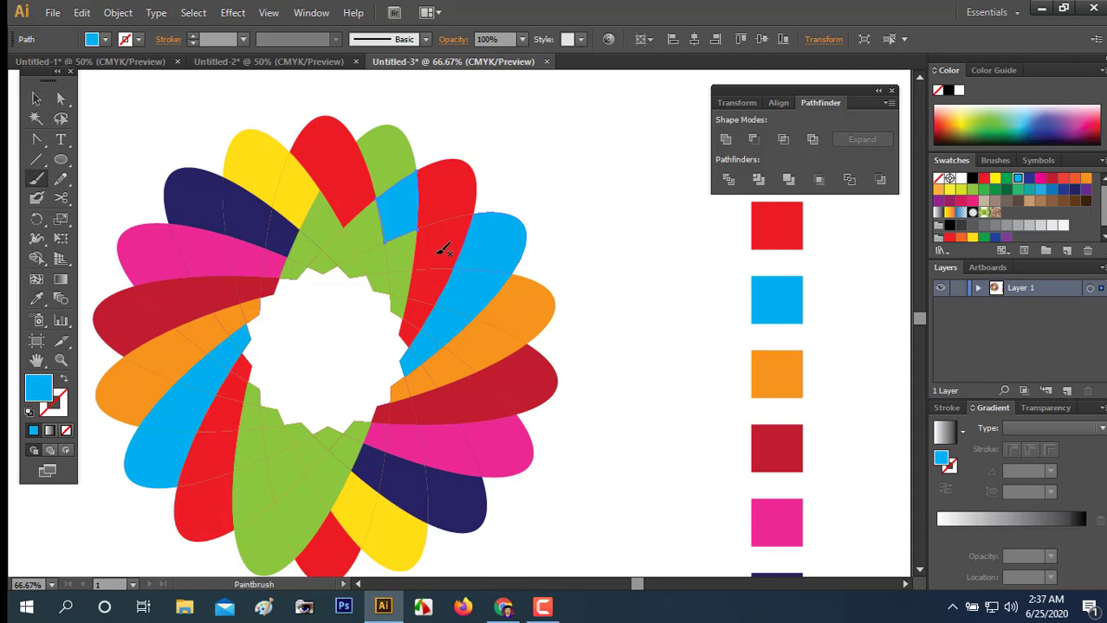
key(v)
click(435, 253)
key(i)
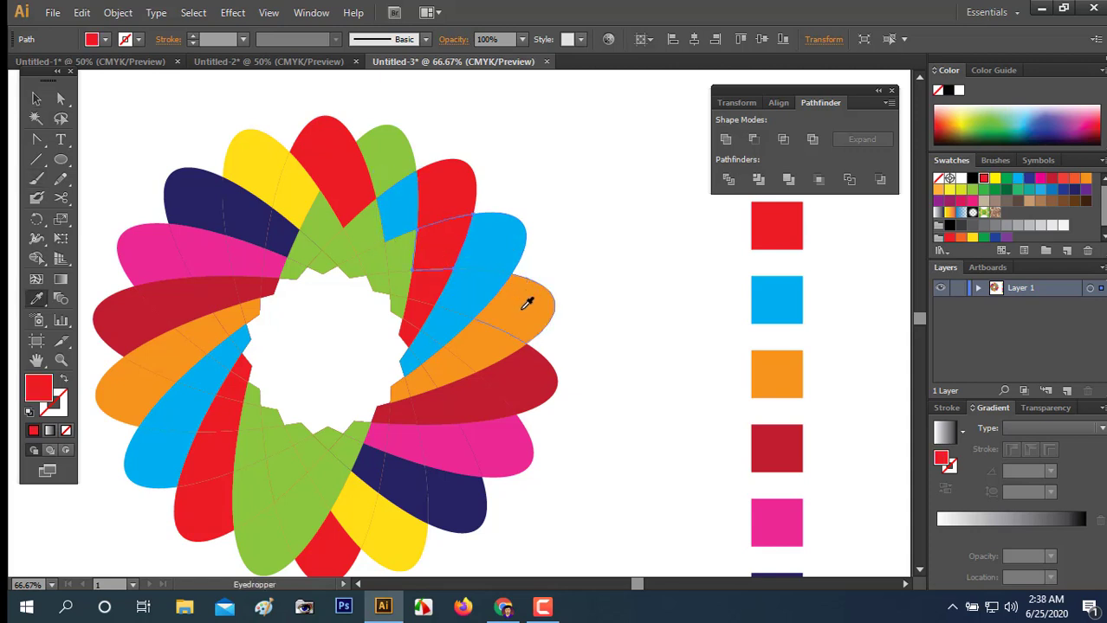
click(523, 308)
key(v)
click(480, 301)
key(i)
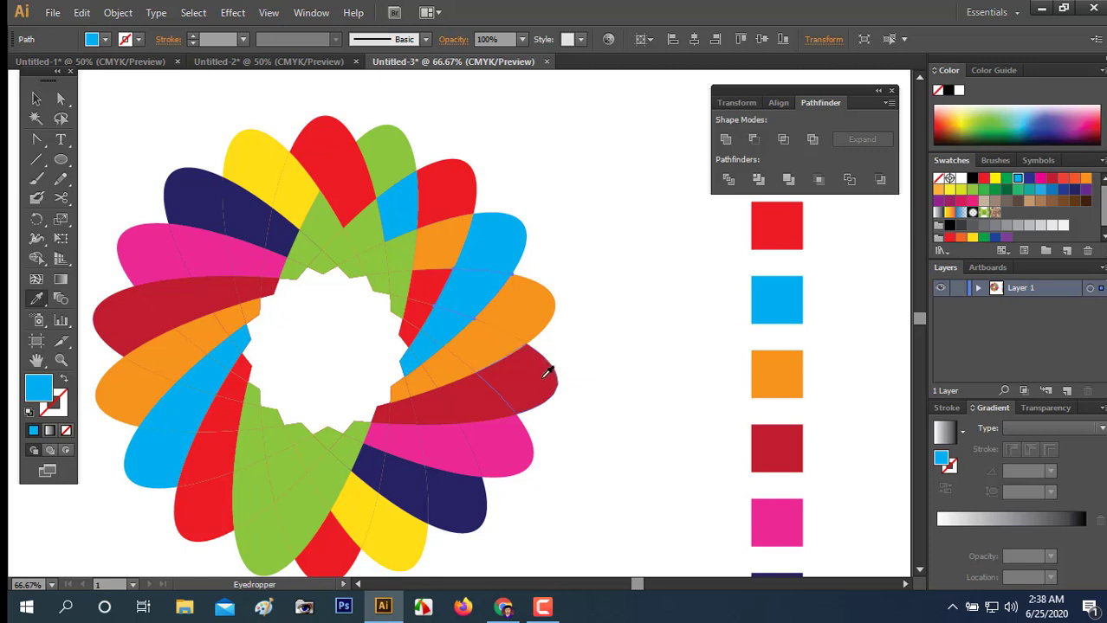
click(544, 373)
- Recolor the outer overlap piece of the right-hand orange petal pink and that of the adjacent dark red petal navy
key(v)
click(499, 359)
key(i)
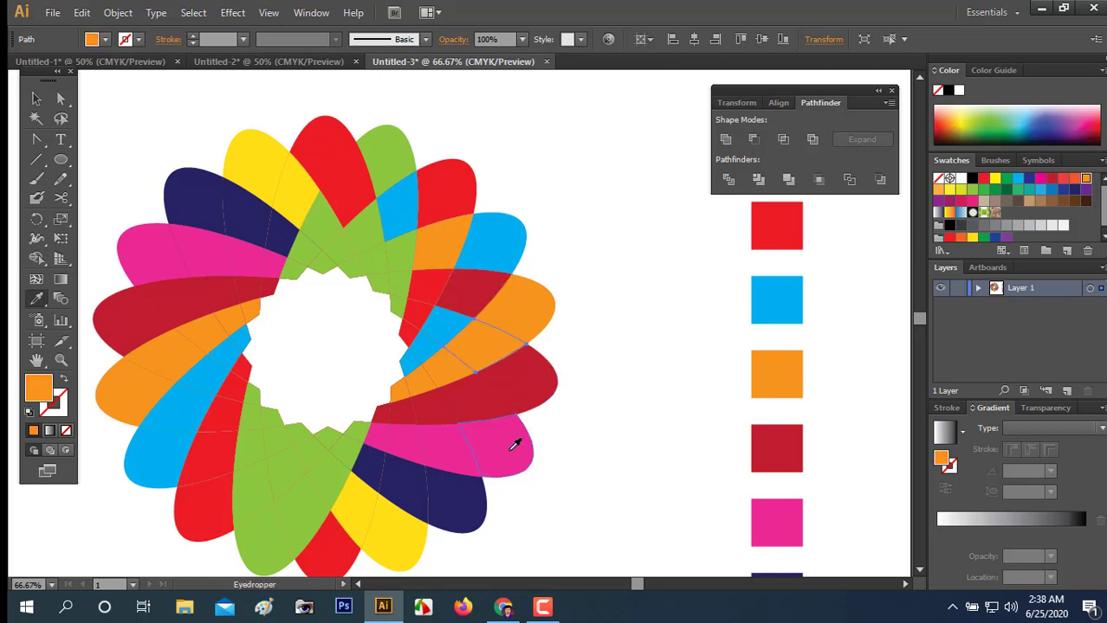
click(514, 444)
key(v)
click(478, 406)
key(i)
click(463, 500)
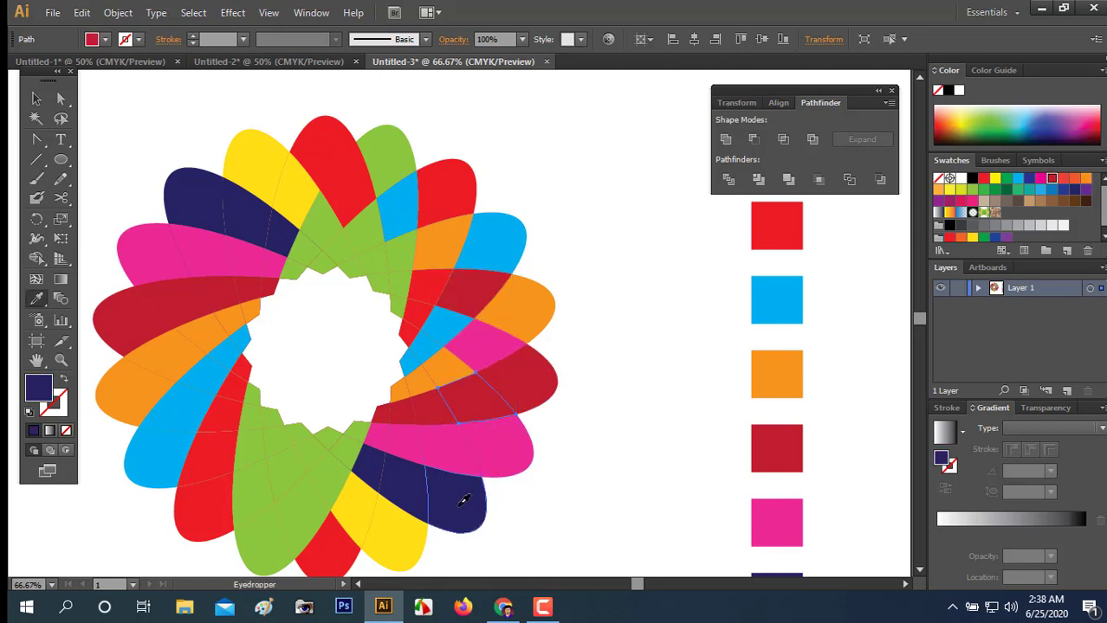
- Recolor the outer overlap piece of the lower-right pink petal yellow and that of the adjacent navy petal red
key(v)
click(440, 452)
key(i)
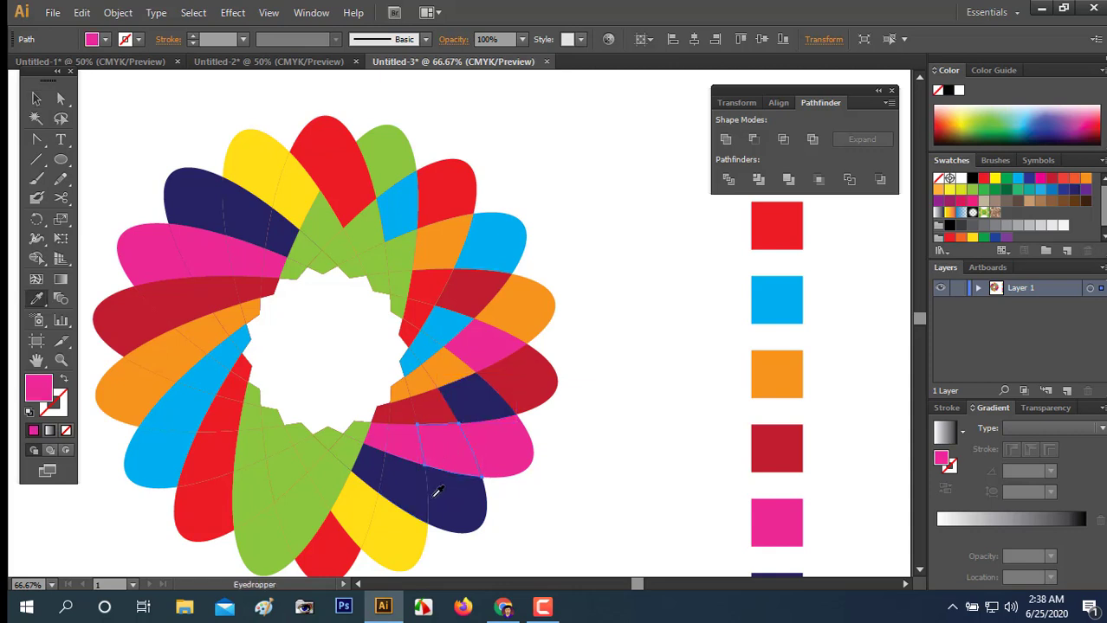
click(408, 527)
click(400, 505)
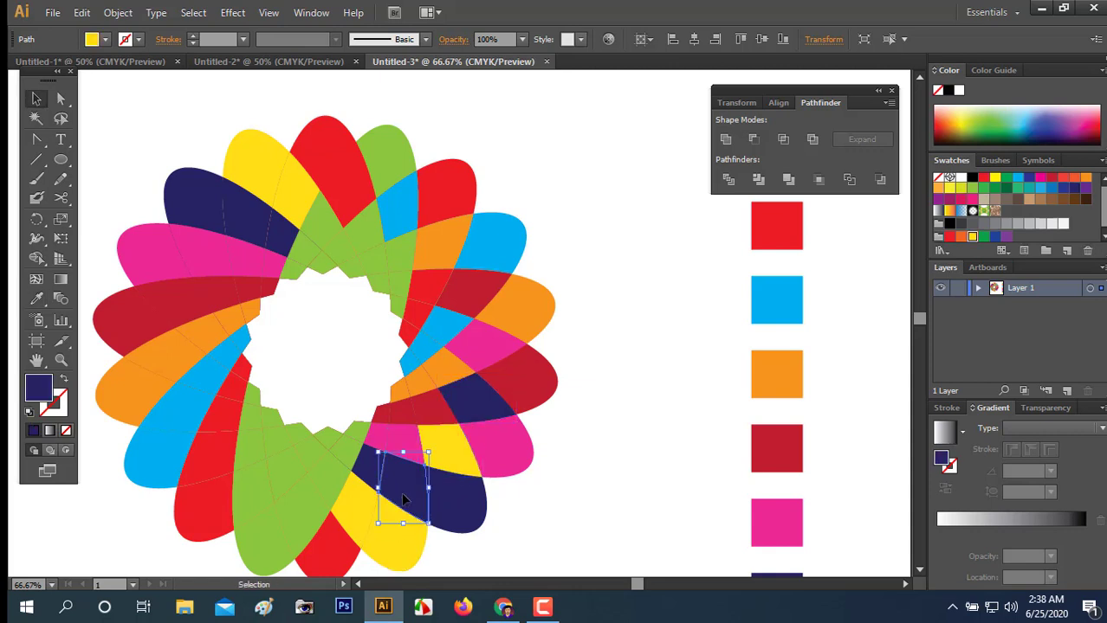
key(i)
click(339, 530)
- Recolor the lower yellow petal's outer overlap piece green and the lower green petal's piece above the vertical red petal red
key(v)
click(356, 516)
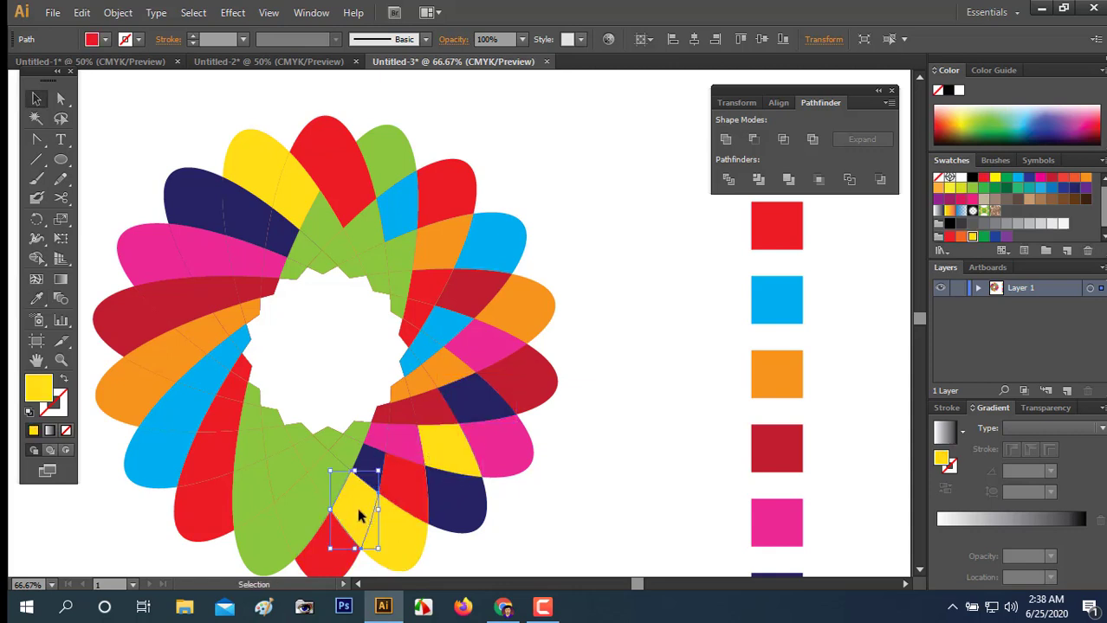
key(i)
click(280, 530)
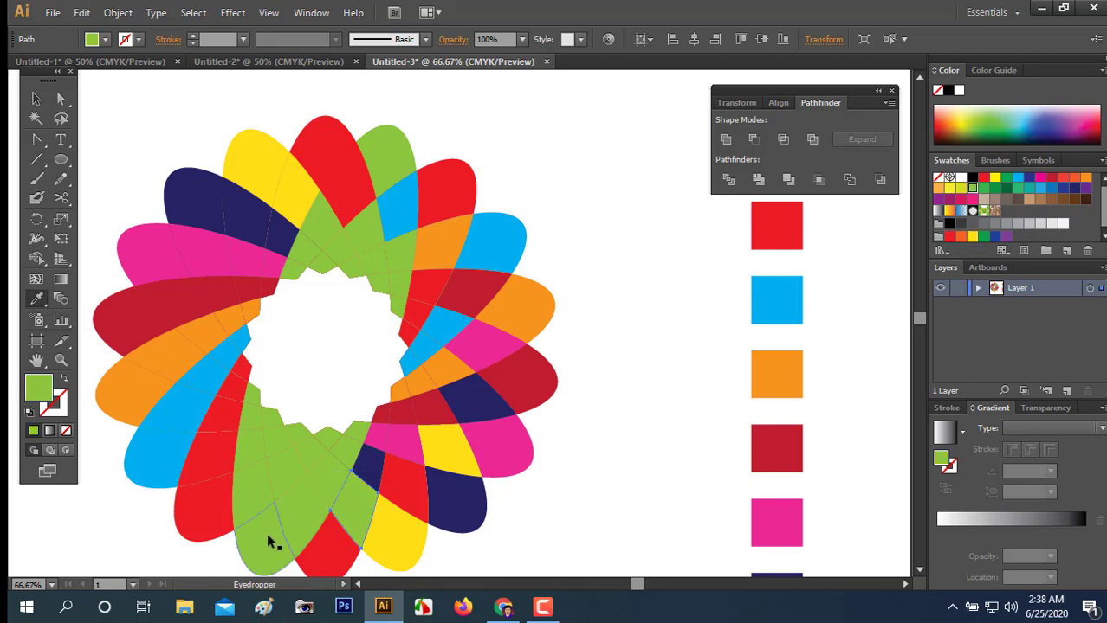
key(v)
click(306, 515)
key(i)
click(200, 504)
- Recolor the lower-left green petal's outer overlap piece blue and that of the adjacent red petal orange, sampling neighboring petals
key(v)
click(264, 504)
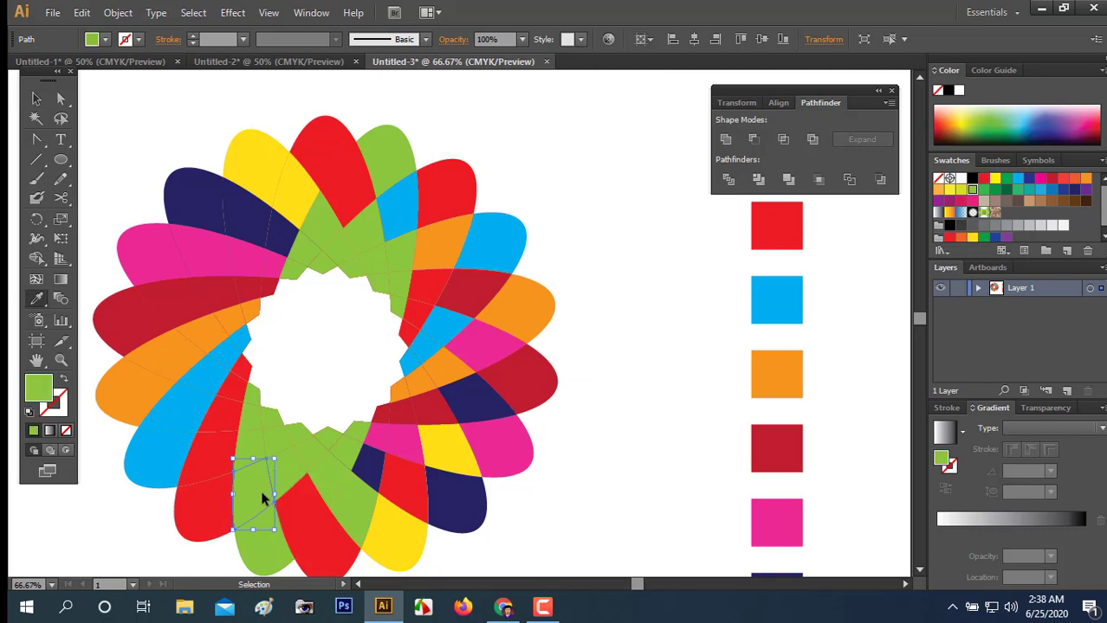
key(i)
click(154, 446)
key(v)
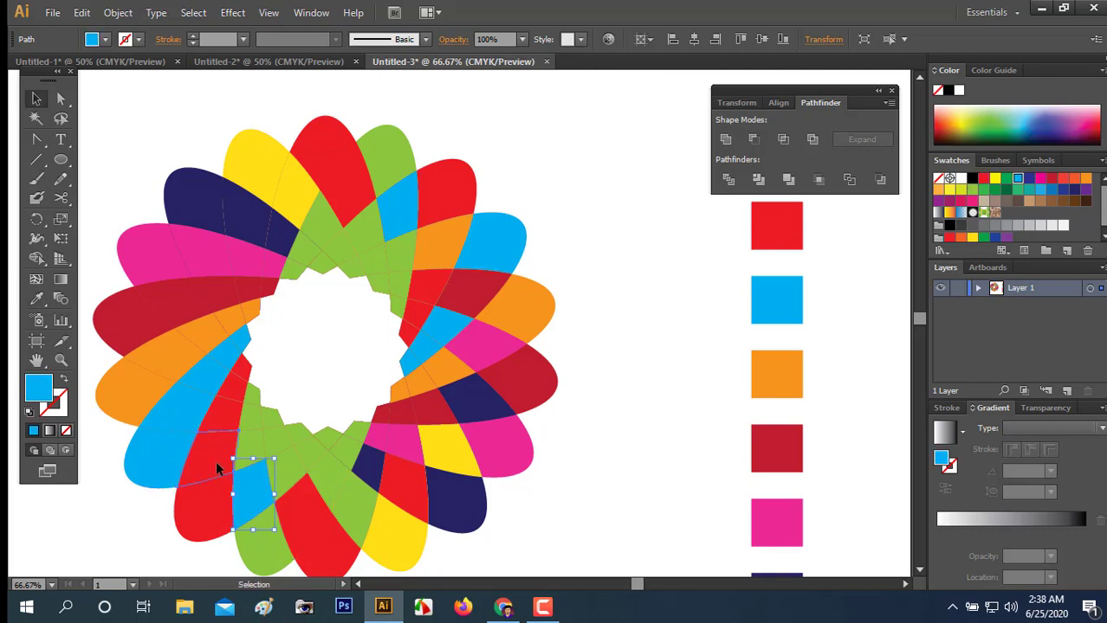
click(218, 455)
key(i)
click(141, 379)
key(v)
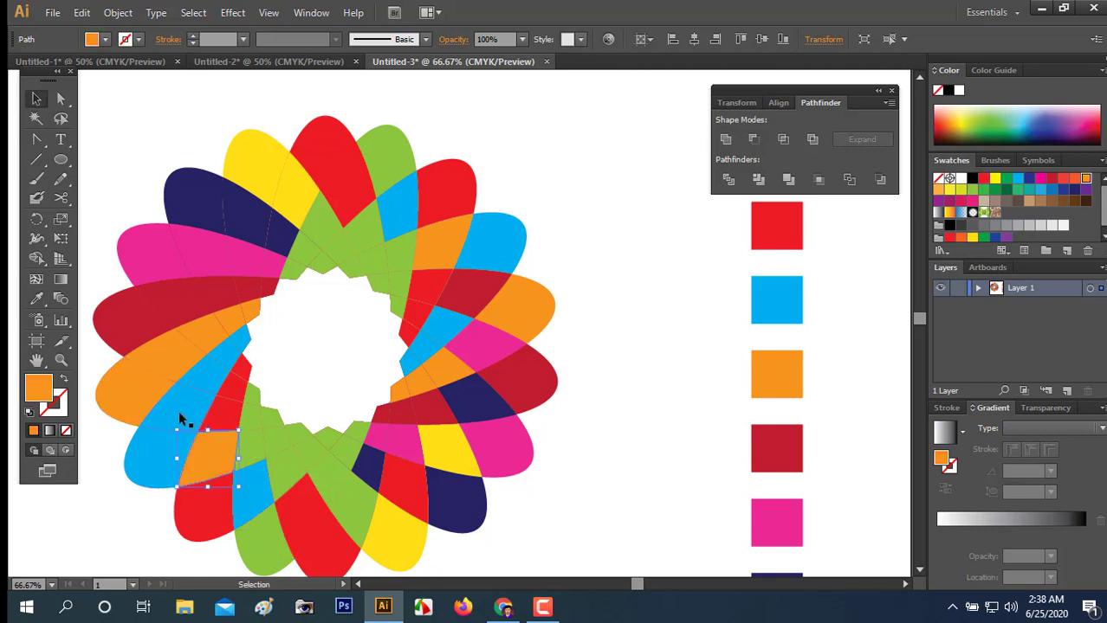
- Recolor the outer overlap piece of the left-hand blue petal dark red and that of the adjacent orange petal pink
click(183, 408)
key(i)
click(143, 319)
key(v)
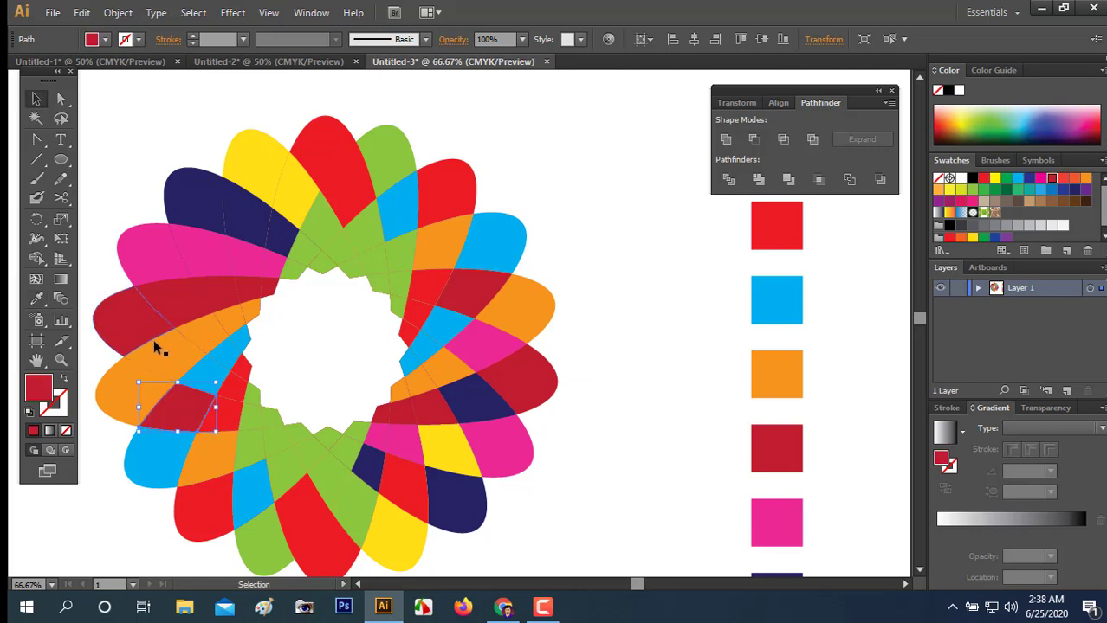
click(172, 357)
key(i)
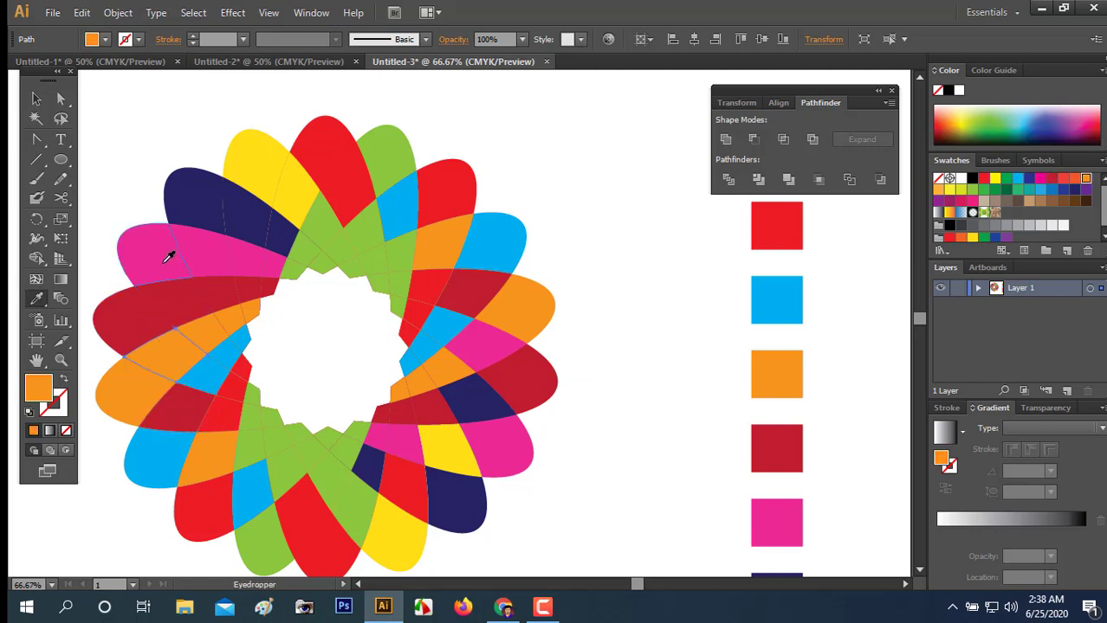
click(167, 257)
key(v)
- Recolor the outer overlap piece of the left-hand dark red petal navy and that of the adjacent pink petal yellow
click(170, 292)
key(i)
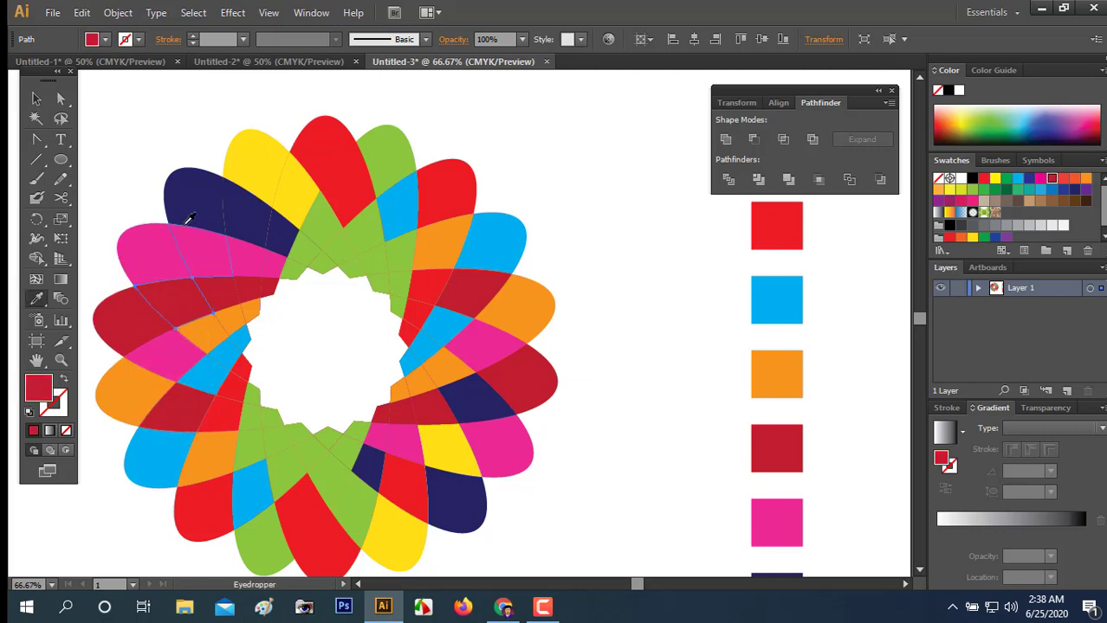
click(197, 190)
key(v)
click(203, 247)
key(i)
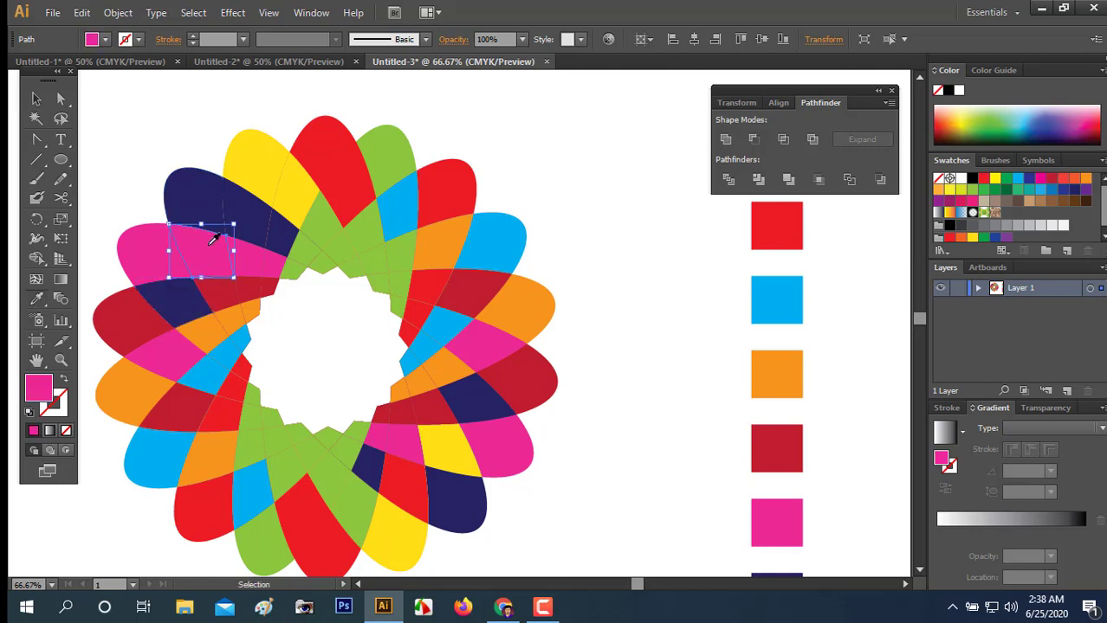
click(267, 173)
key(v)
- Recolor the outer overlap piece of the upper-left navy petal red and that of the adjacent yellow petal green
click(256, 219)
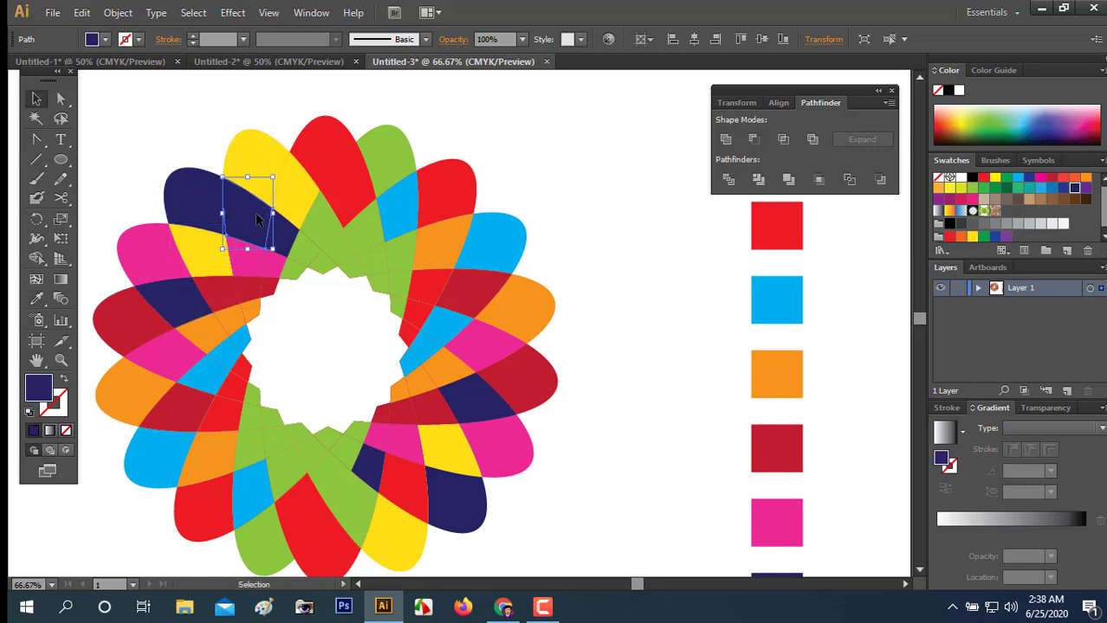
key(i)
click(336, 149)
key(v)
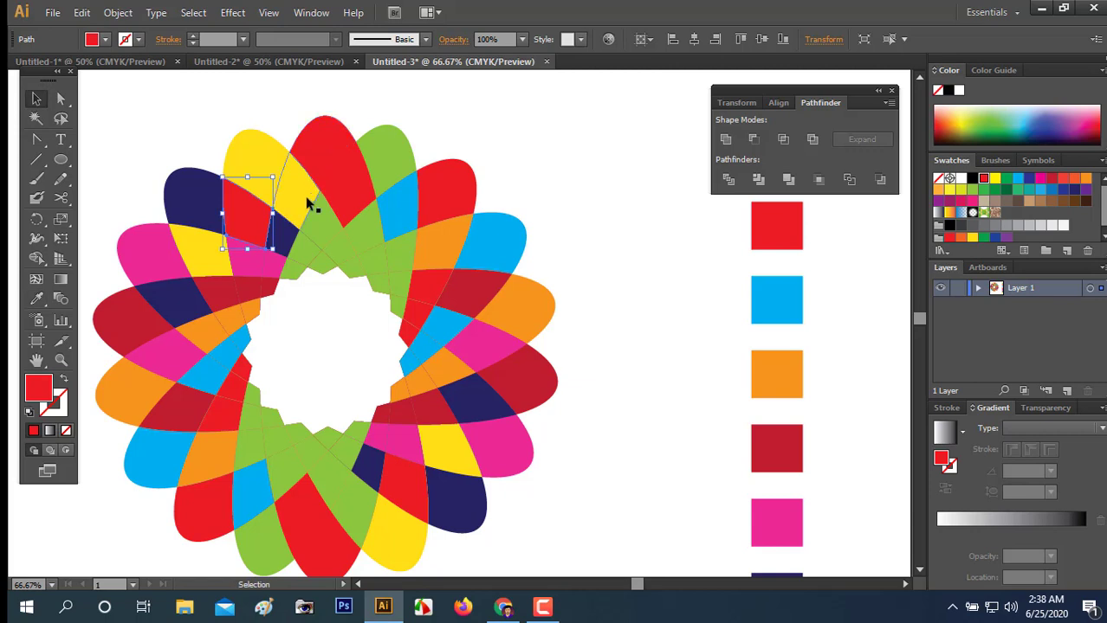
click(308, 197)
key(i)
click(392, 161)
key(v)
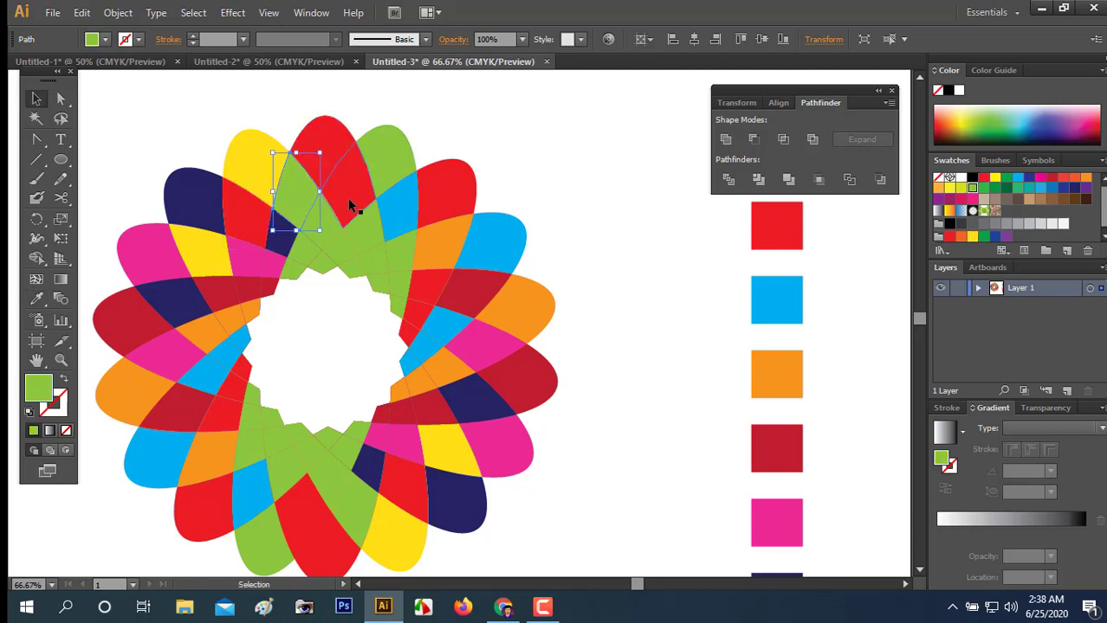
click(349, 203)
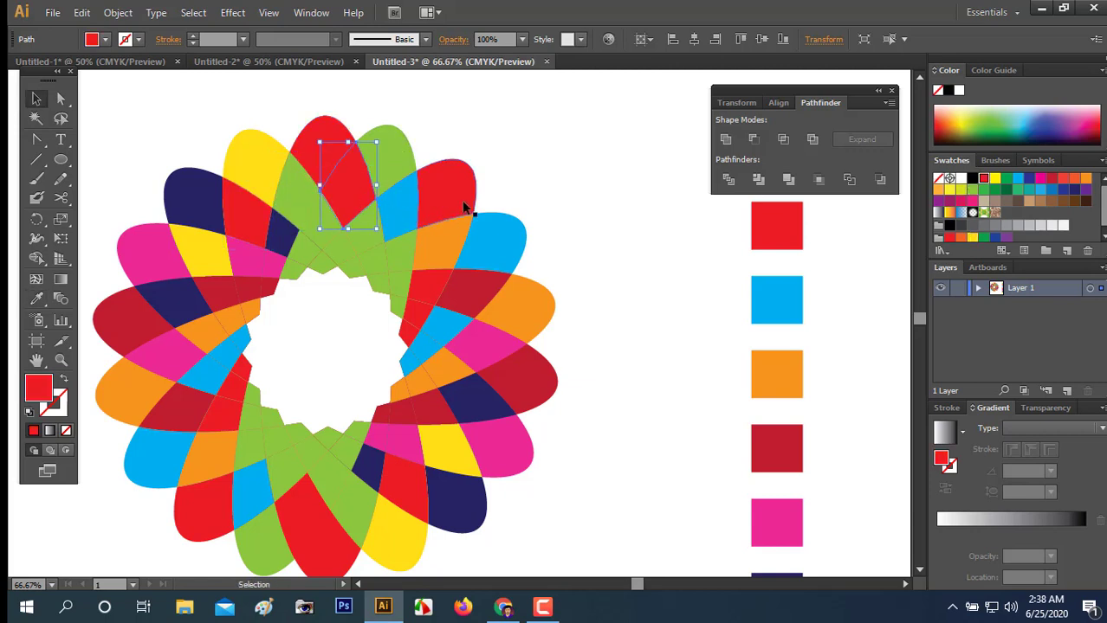
click(520, 188)
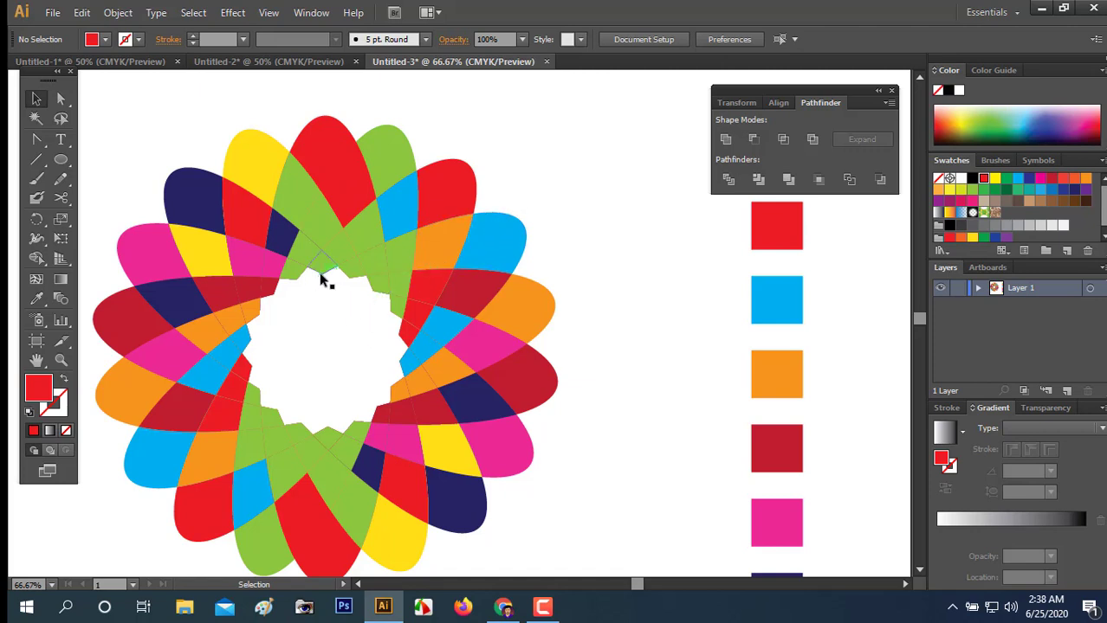
- Select the outer petal tips together all the way around the flower
drag(320, 277, 322, 273)
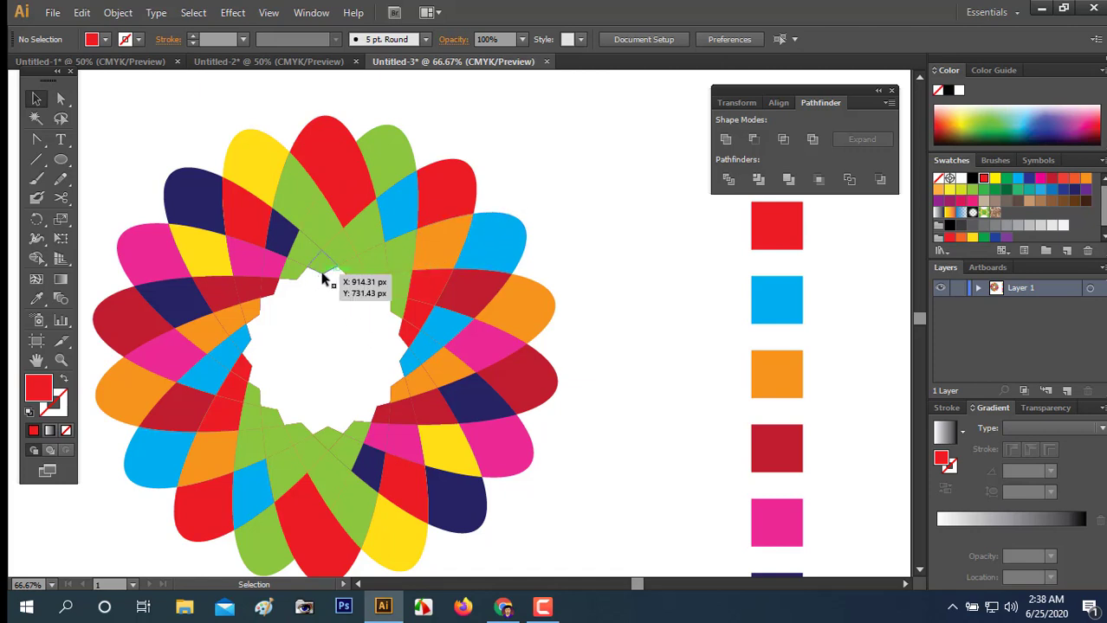
key(z)
alt+click(353, 343)
key(space)
drag(459, 344, 405, 322)
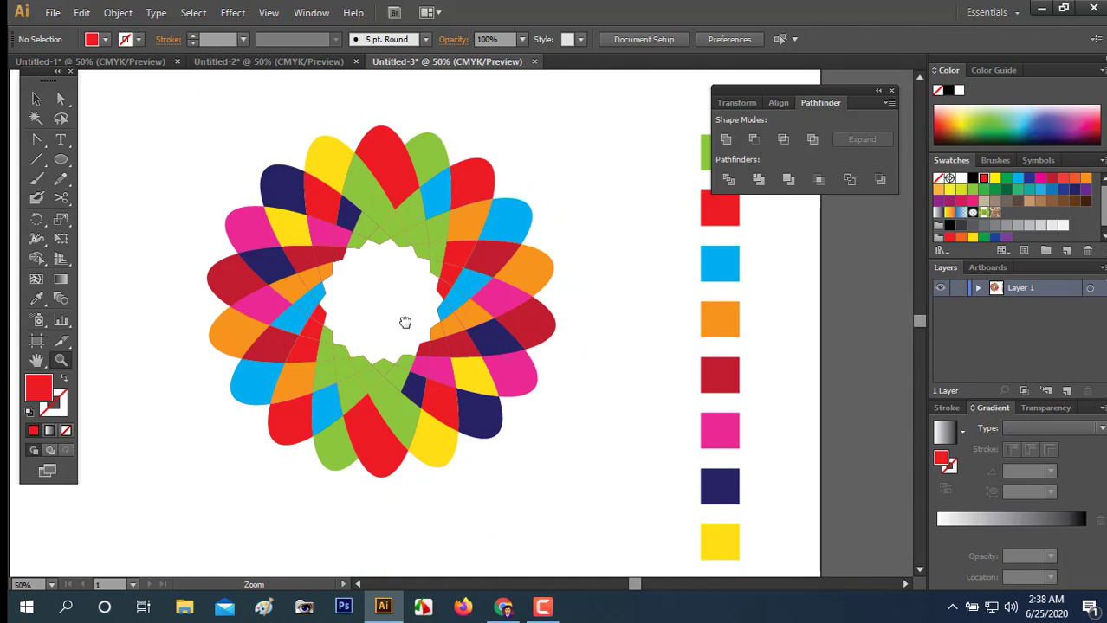
key(b)
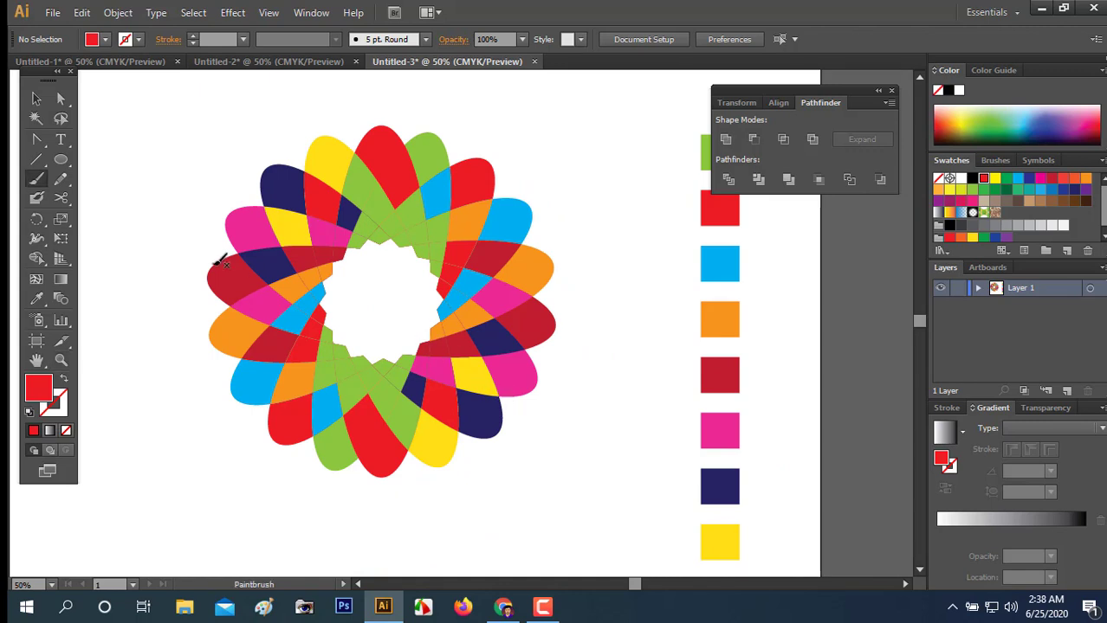
key(v)
click(273, 187)
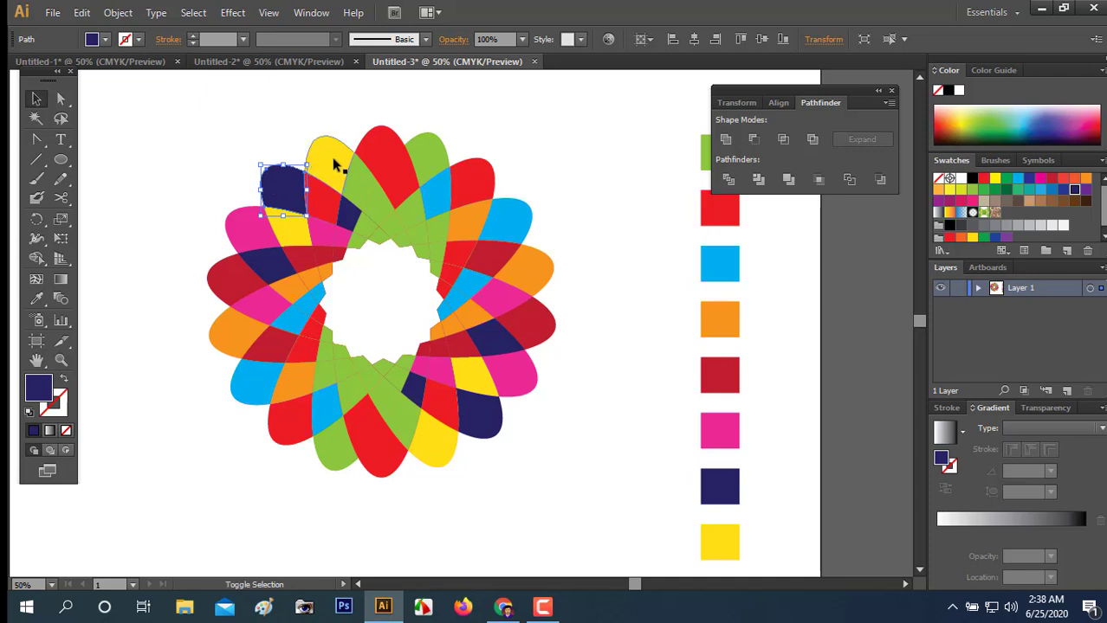
shift+click(378, 148)
shift+click(423, 152)
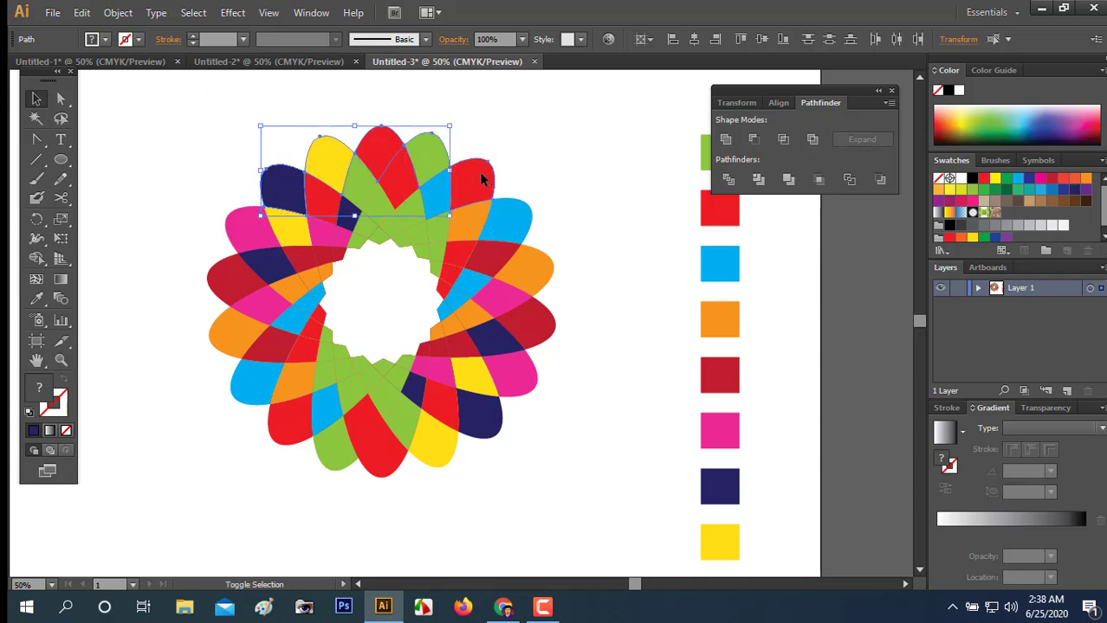
shift+click(479, 172)
shift+click(507, 212)
shift+click(534, 260)
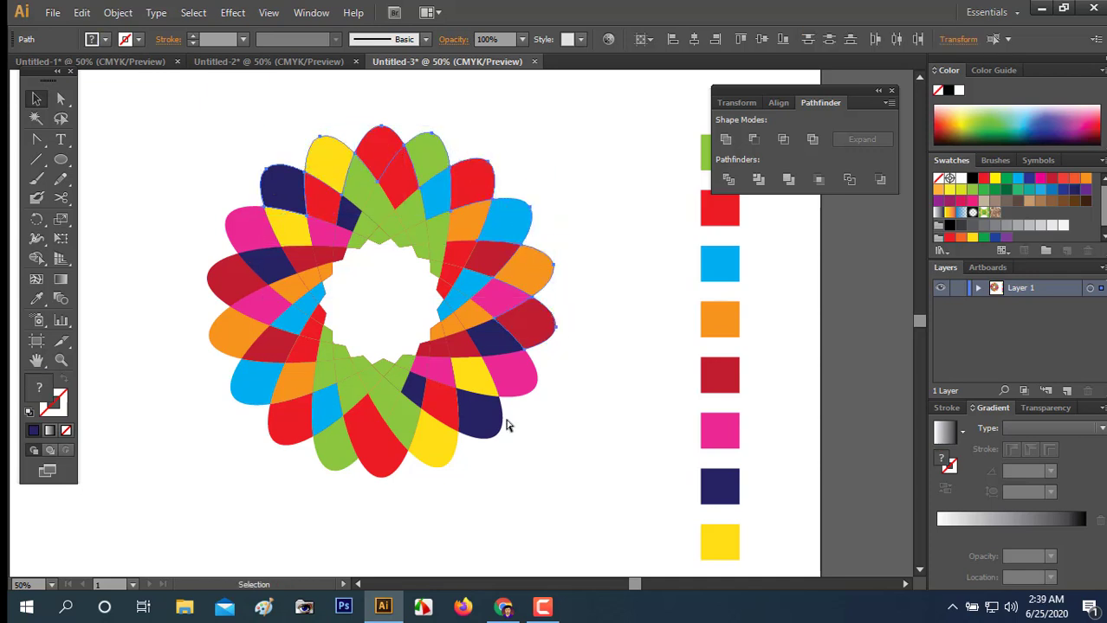
shift+click(523, 388)
shift+click(482, 422)
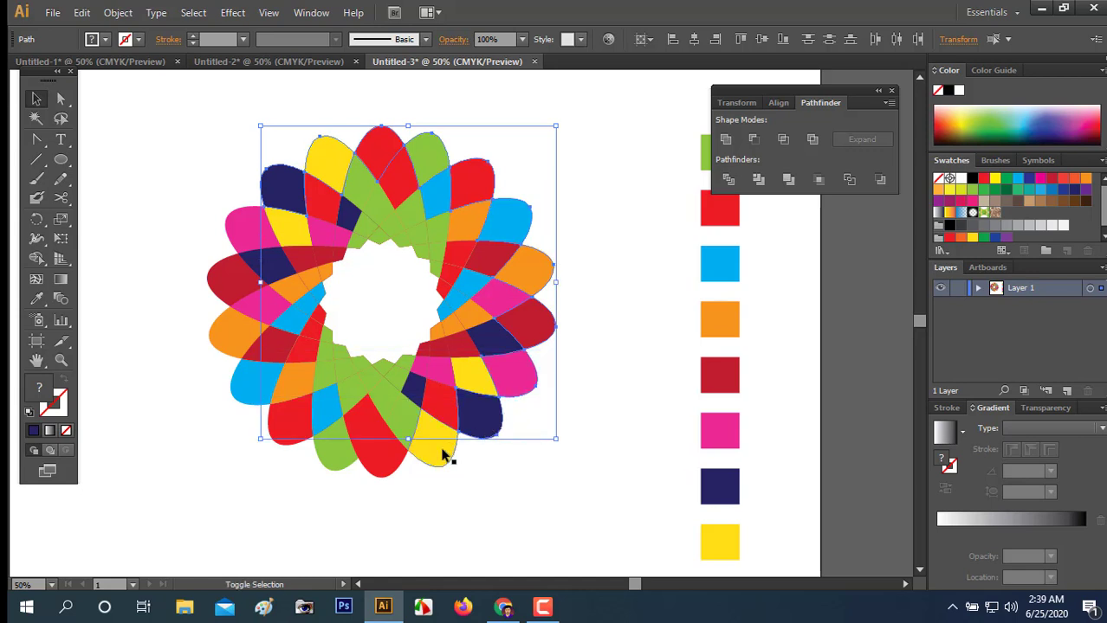
shift+click(445, 452)
shift+click(395, 463)
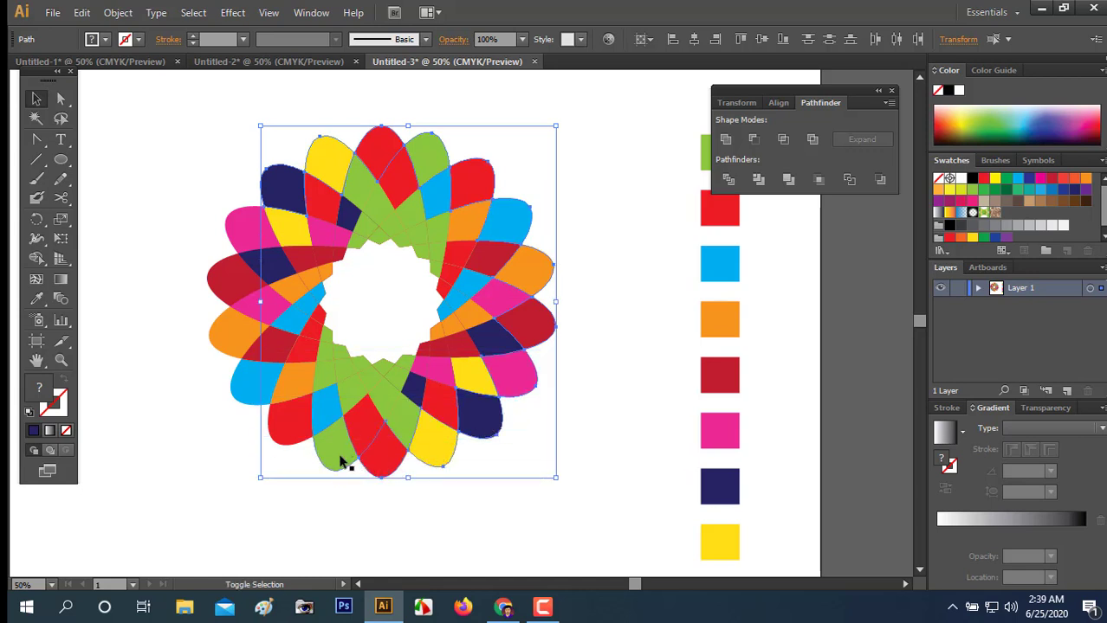
shift+click(247, 385)
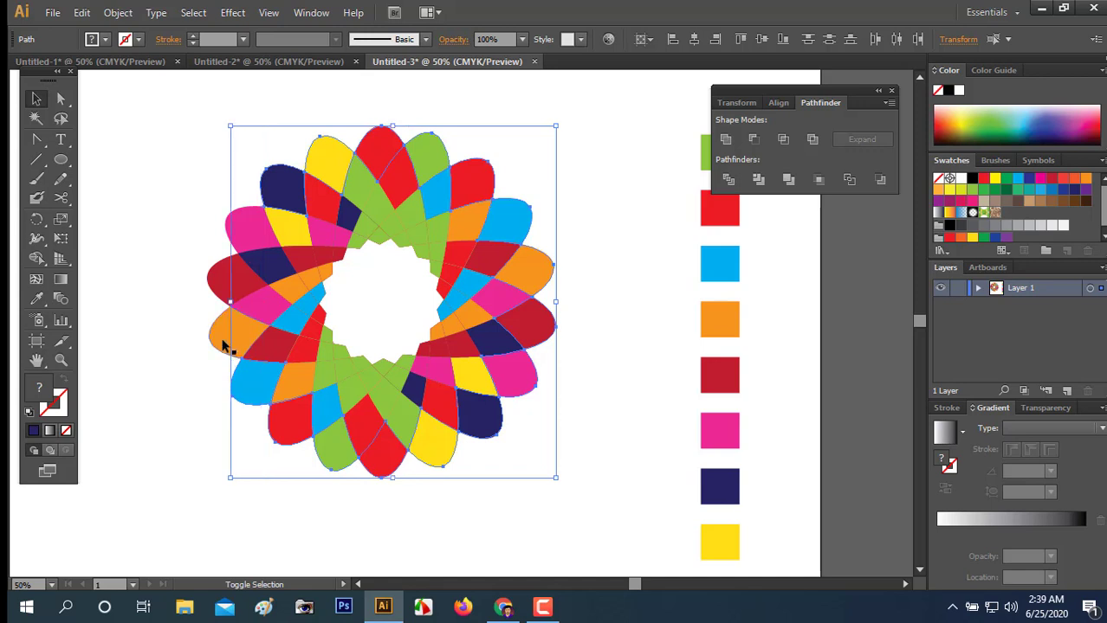
shift+click(224, 336)
shift+click(222, 286)
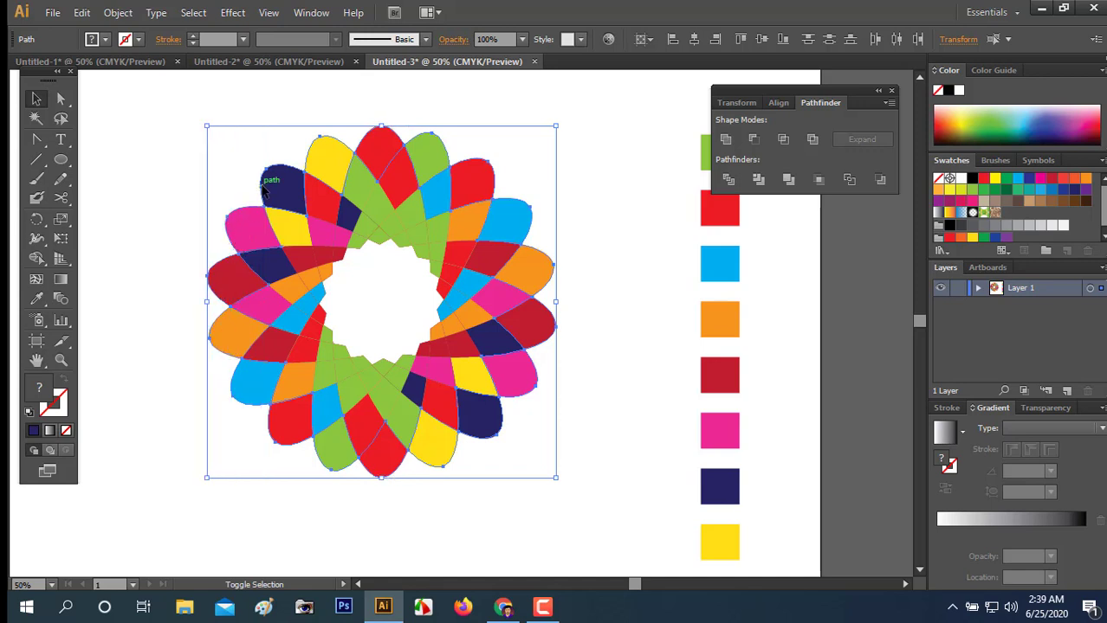
- Switch the selection to the flower's inner pieces and apply a Multiply drop shadow with 75% opacity, 5 px X and Y offsets and 5 px blur
key(ctrl+shift+a)
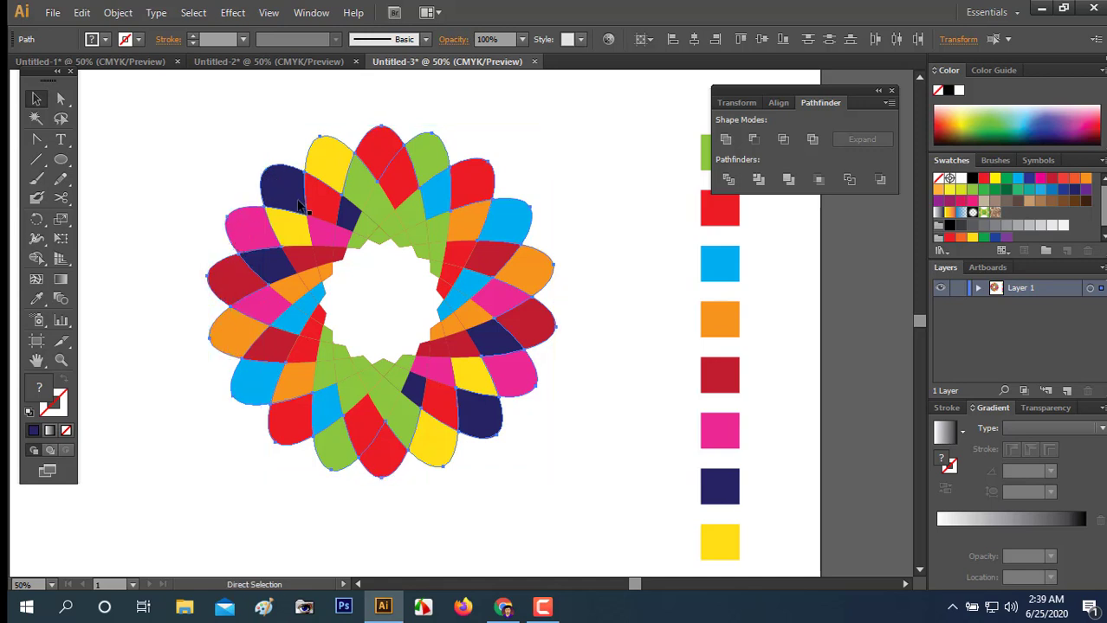
drag(179, 153, 559, 461)
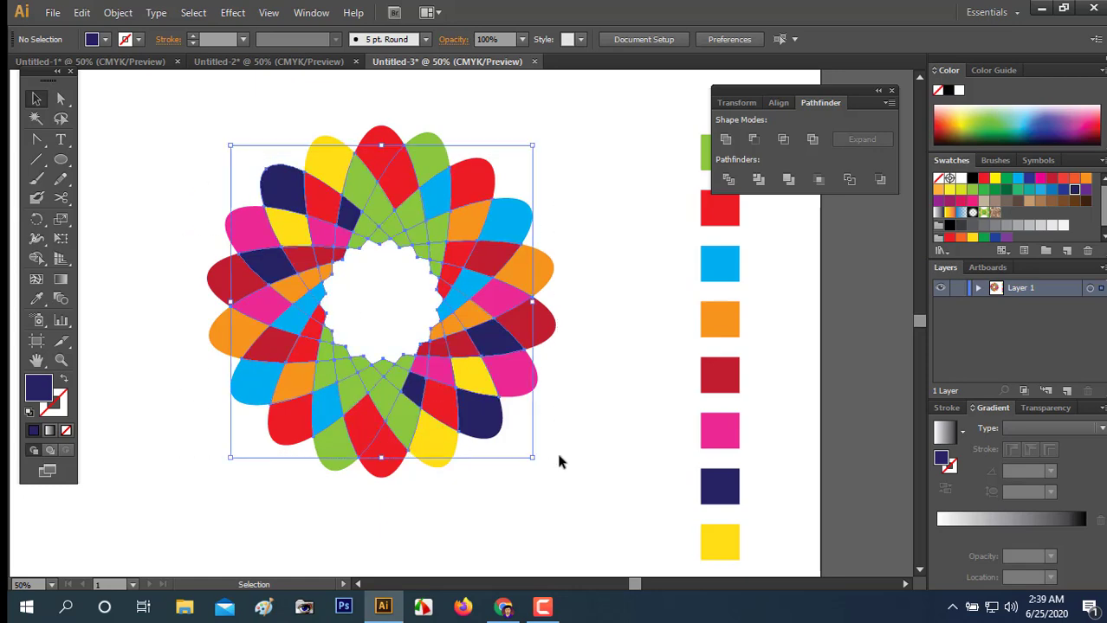
click(232, 13)
mouse_move(299, 220)
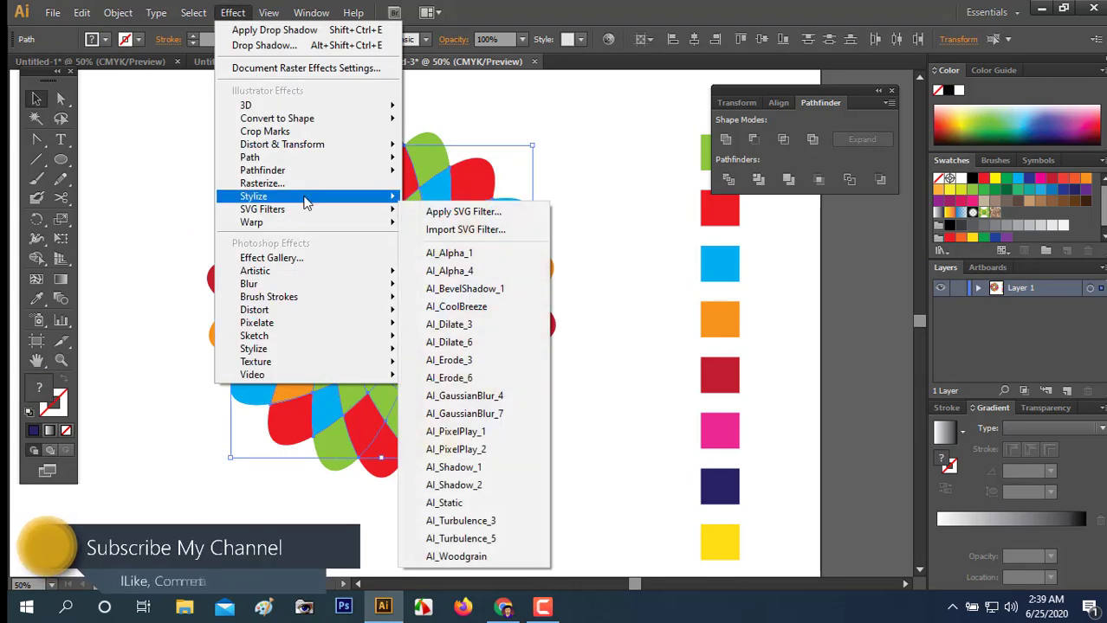
mouse_move(372, 196)
click(472, 200)
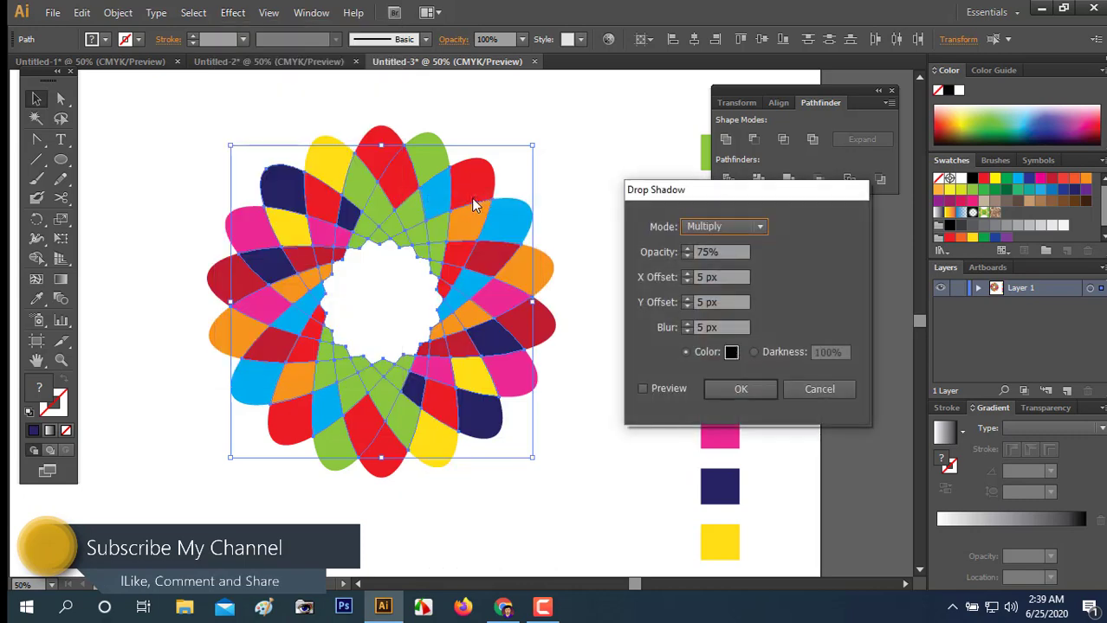
click(642, 389)
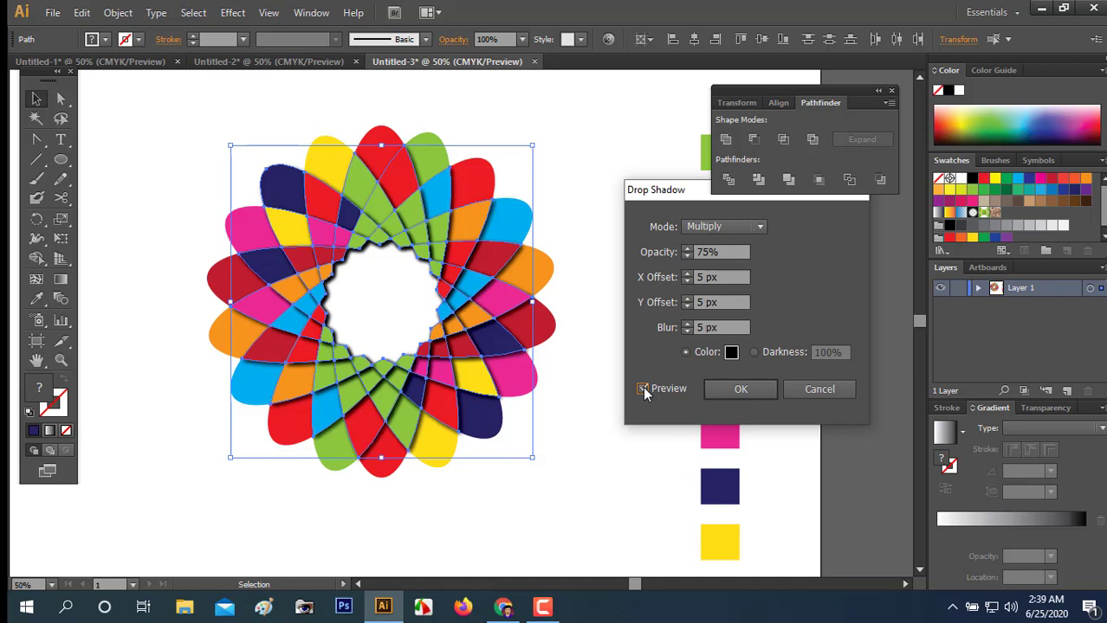
click(748, 391)
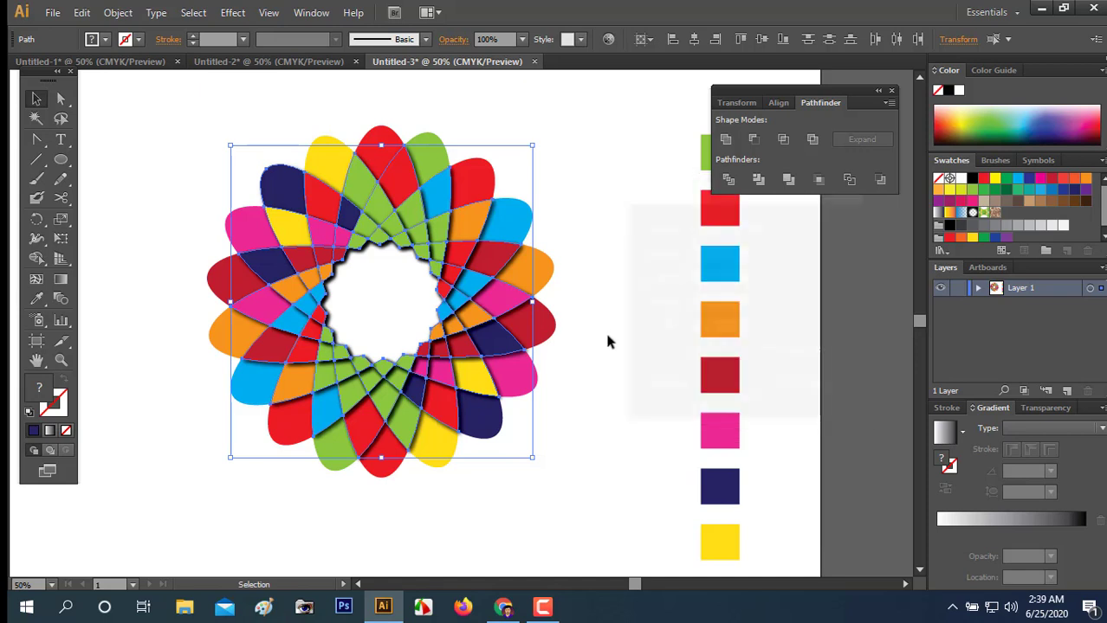
click(604, 328)
- Inspect the shadowed flower both up close and at reduced scale on the artboard
drag(555, 267, 564, 286)
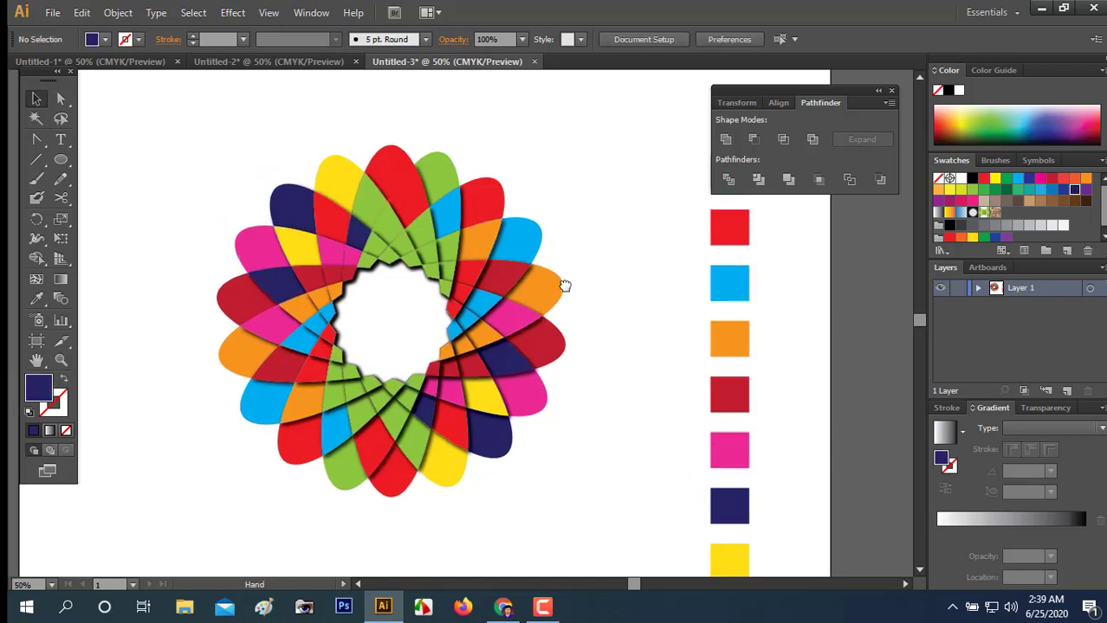
key(z)
alt+click(565, 286)
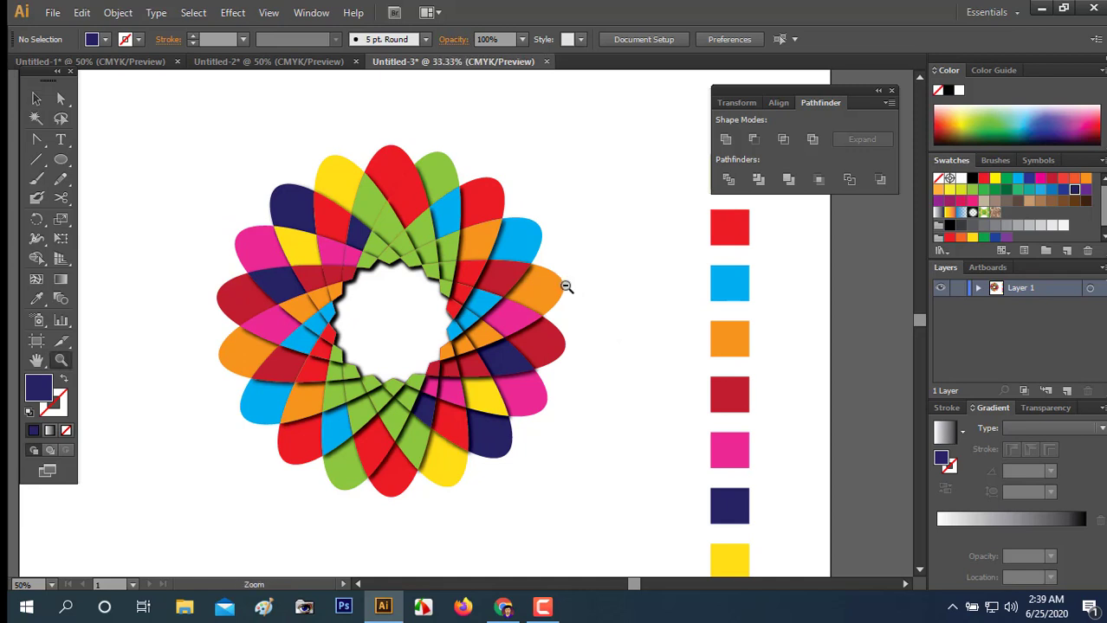
drag(457, 285, 516, 272)
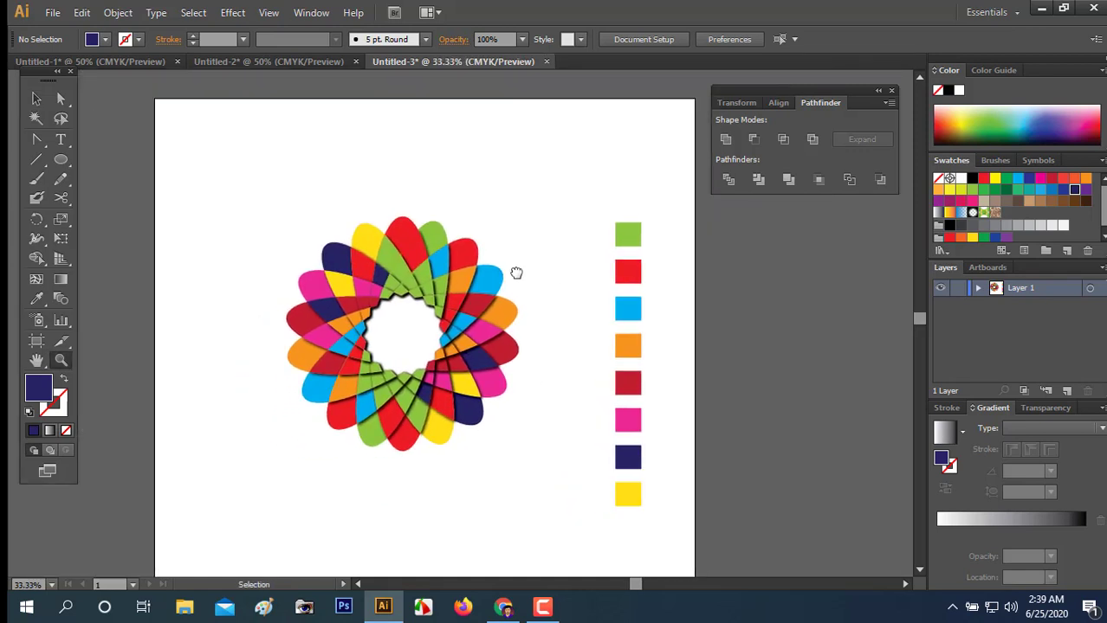
click(514, 278)
key(z)
click(553, 247)
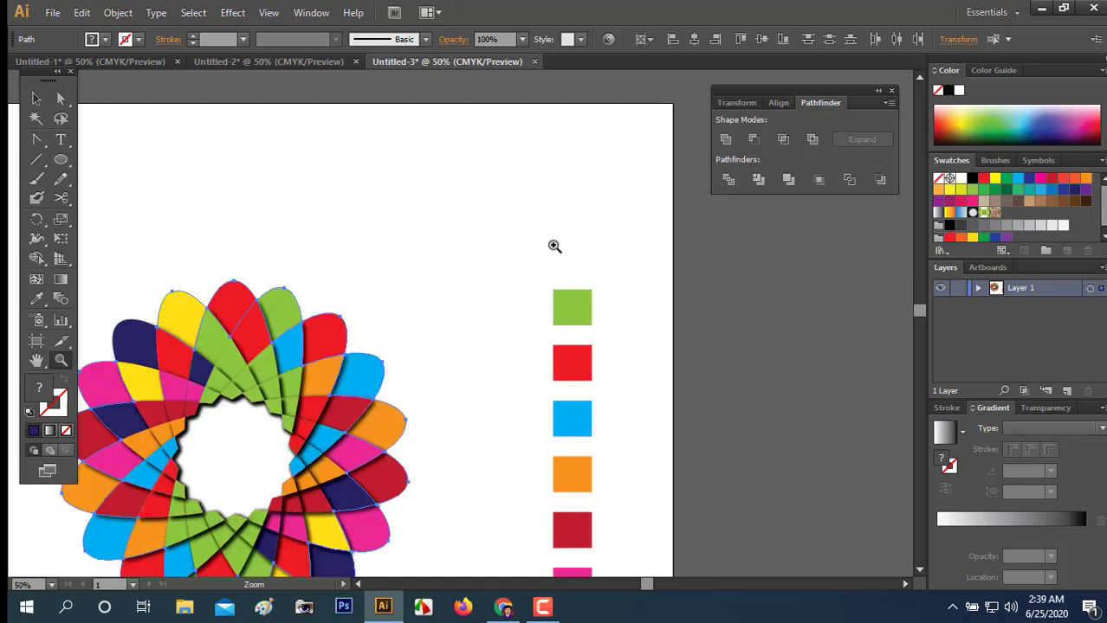
drag(367, 336, 510, 255)
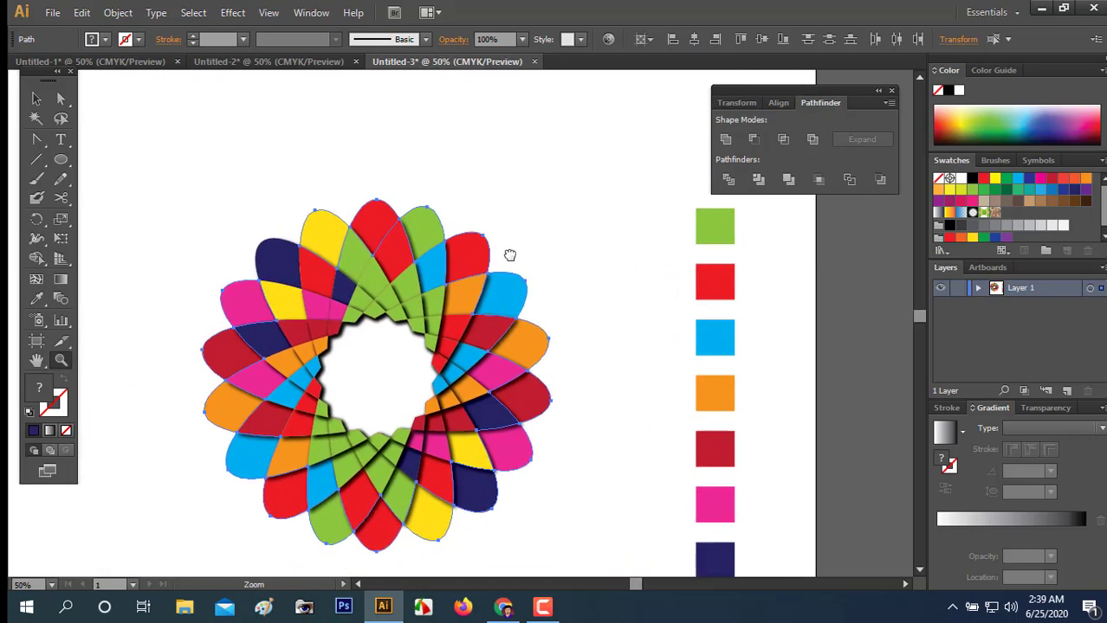
key(v)
click(581, 314)
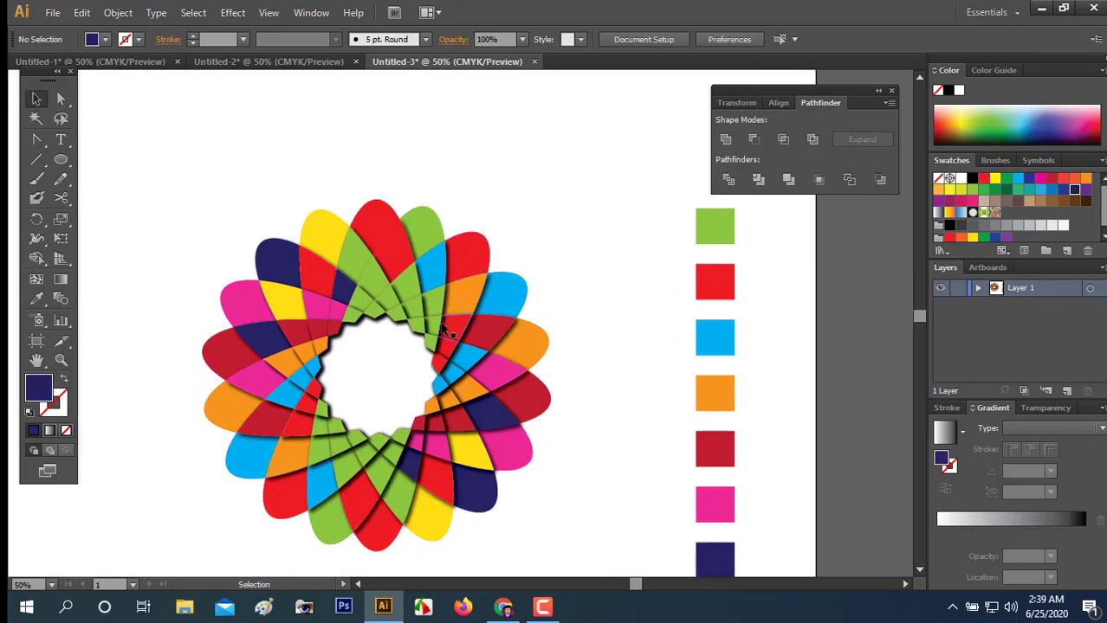
key(z)
alt+click(396, 330)
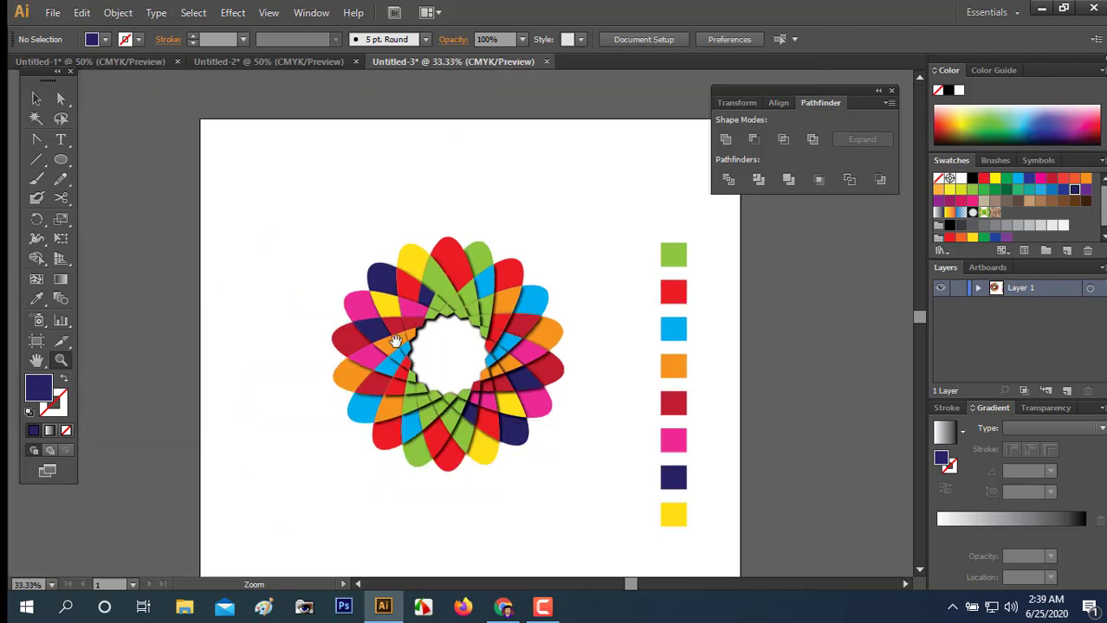
- Group all the flower's pieces and center the group horizontally and vertically on the artboard
drag(433, 338, 393, 310)
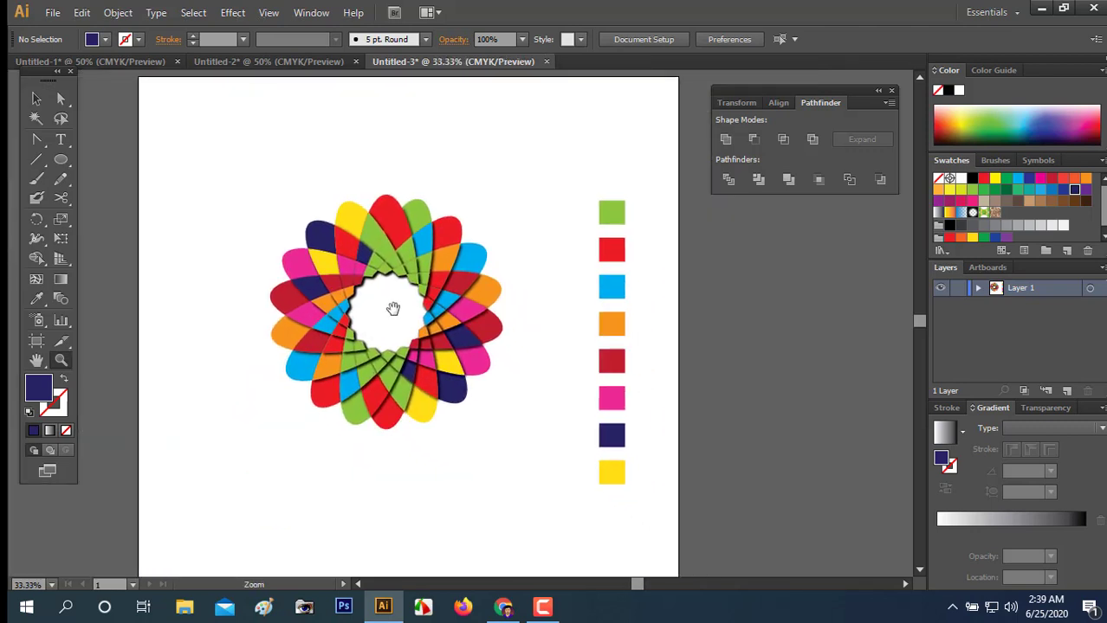
key(v)
drag(296, 464, 511, 200)
drag(447, 271, 468, 277)
key(ctrl+g)
click(761, 40)
click(695, 41)
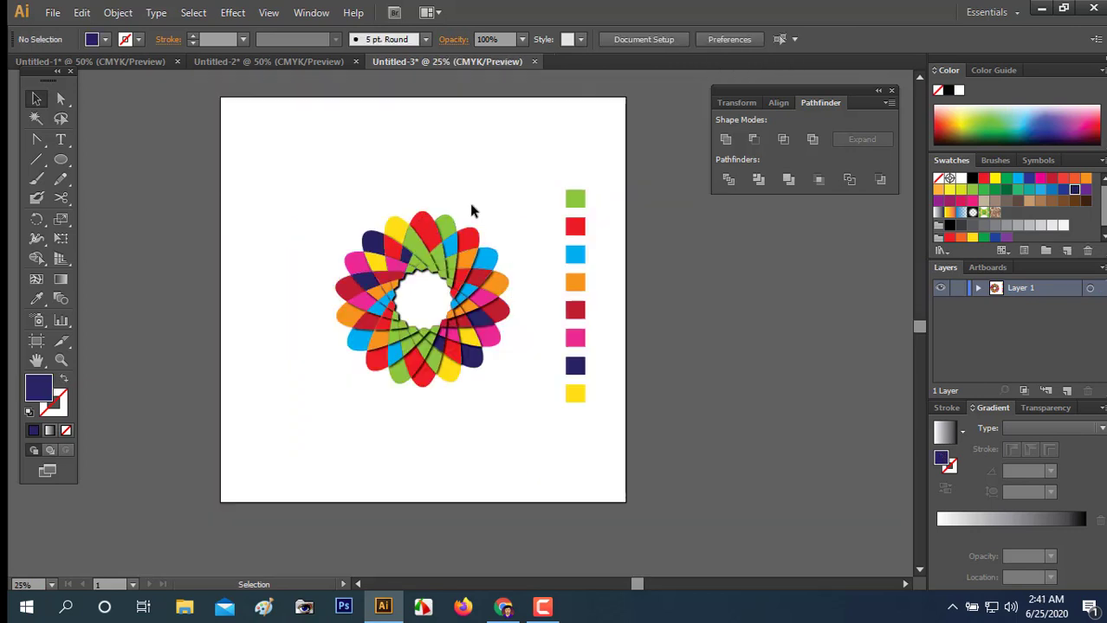
- Add the text "COLOUR" below the flower and scale it up to about 225 pt
key(z)
click(432, 287)
drag(485, 362, 440, 295)
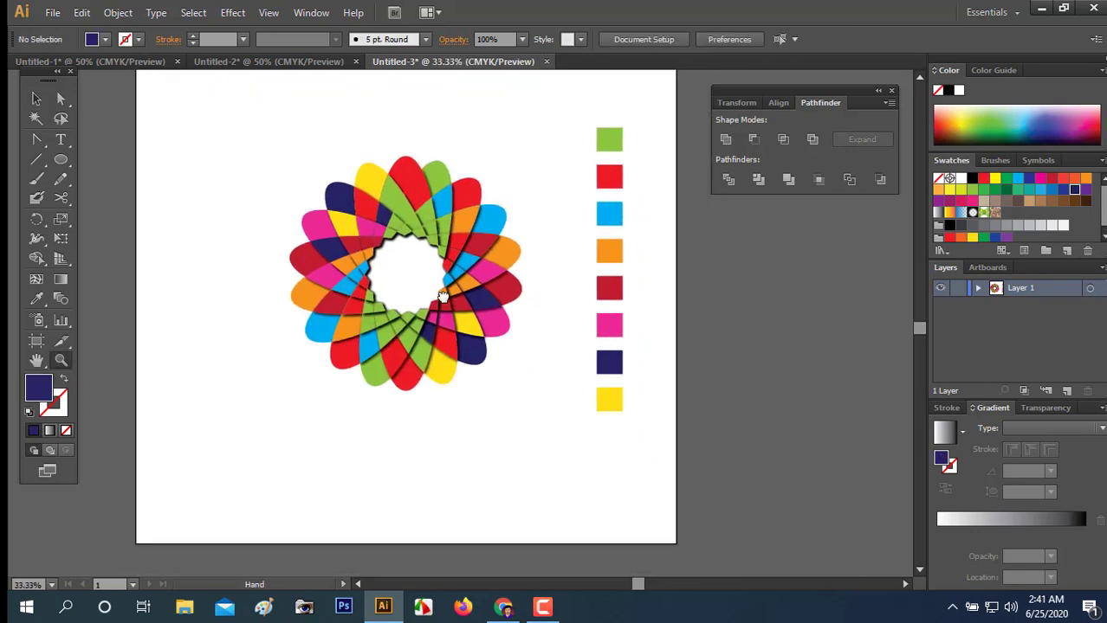
click(61, 141)
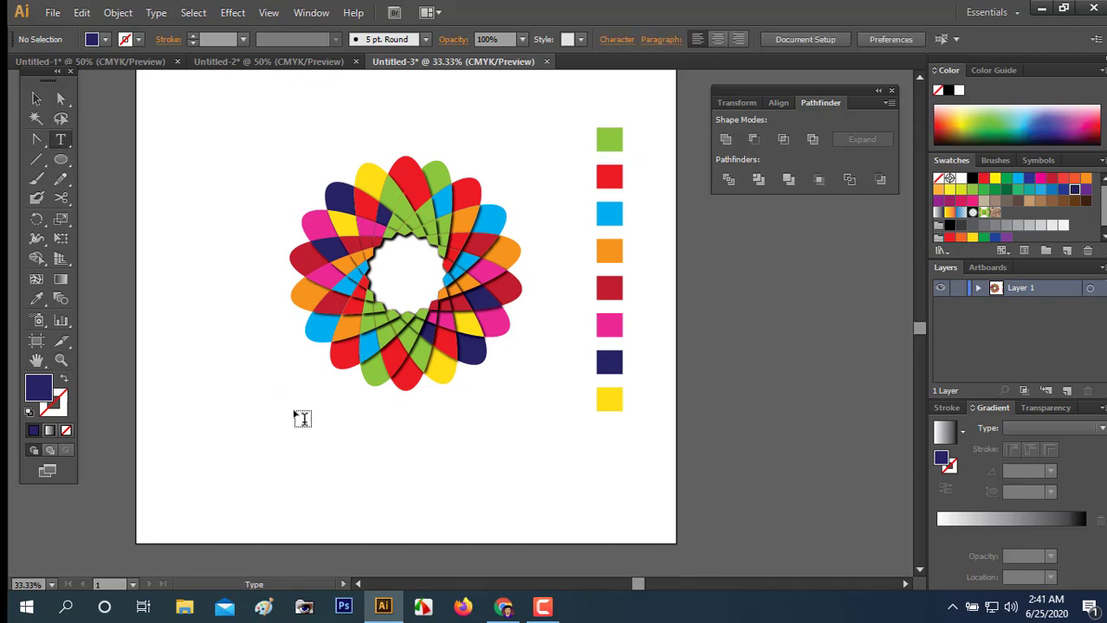
click(333, 442)
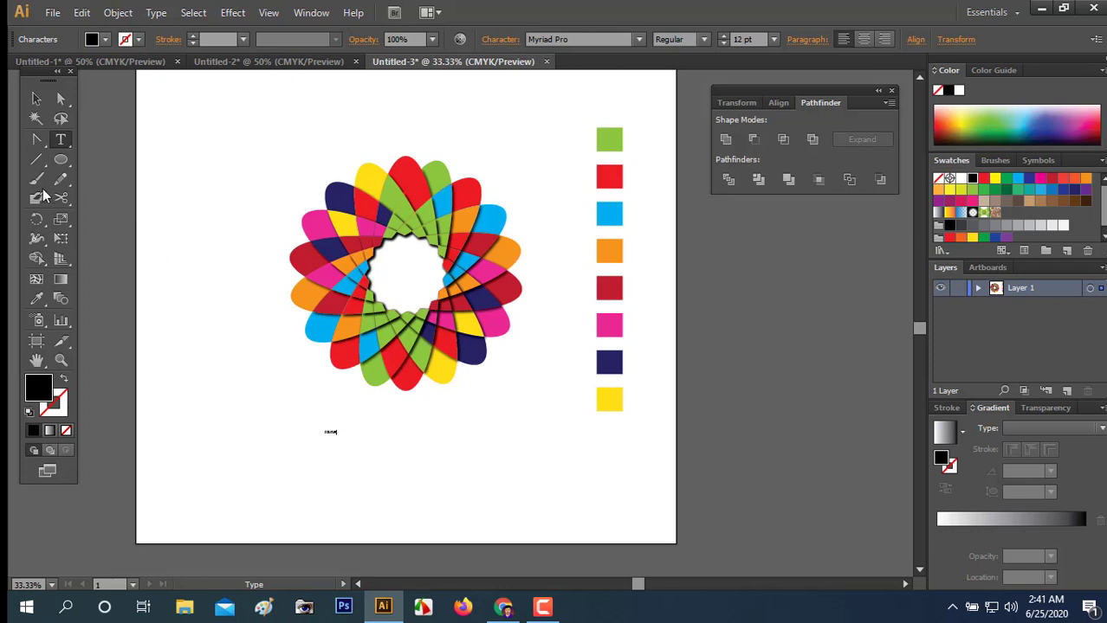
click(35, 99)
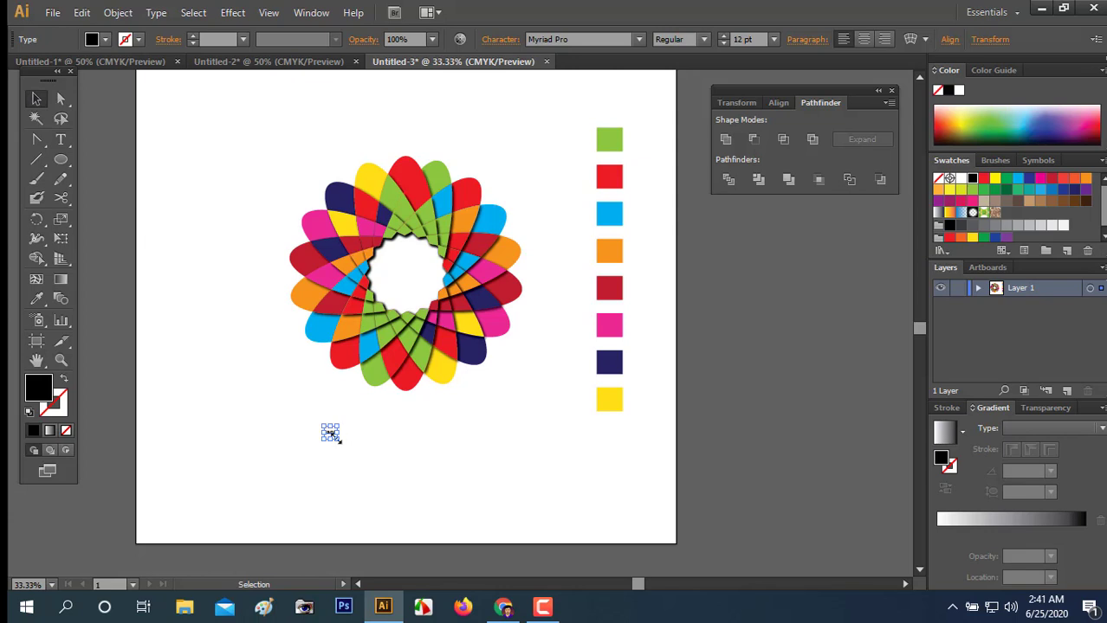
drag(338, 438, 470, 446)
- Set the COLOUR text to Arial in the Black style and move it to sit centered just beneath the flower
click(596, 40)
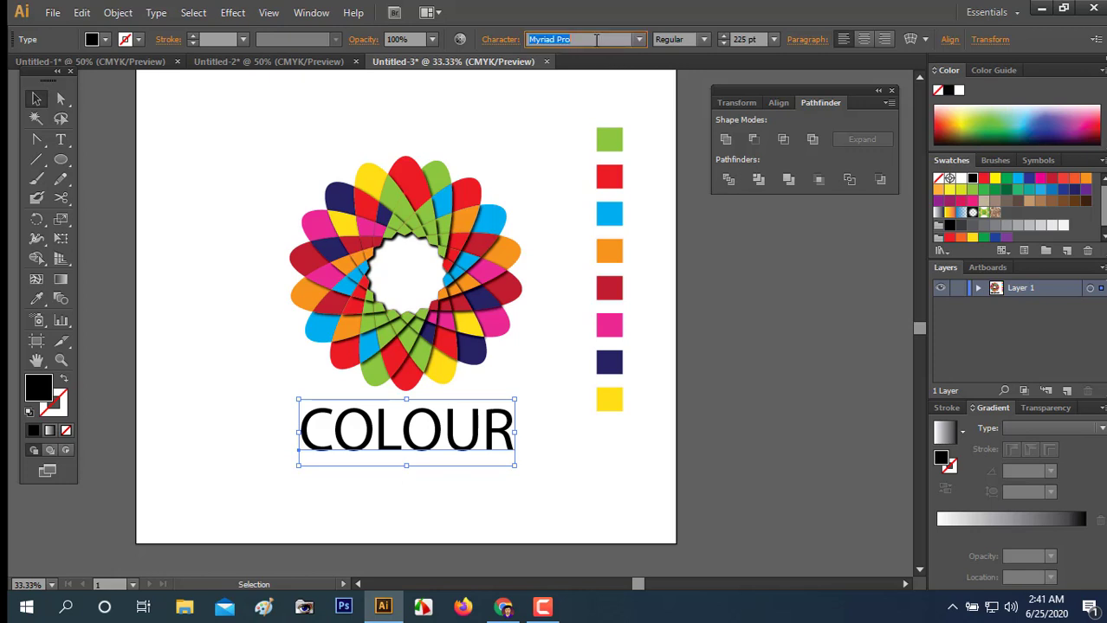
text(Arial)
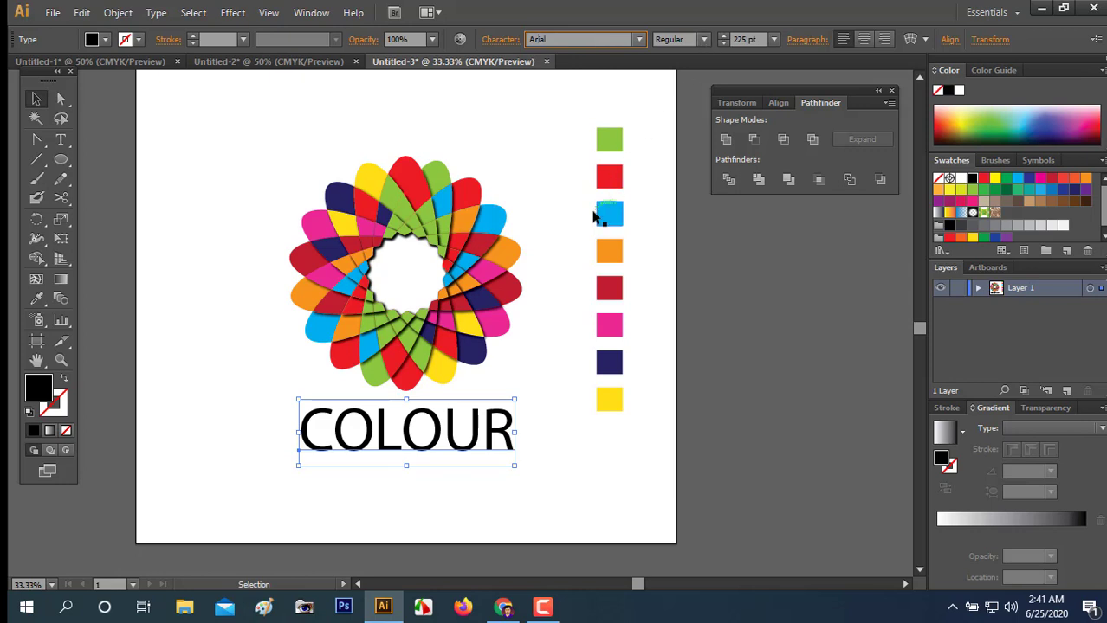
click(559, 196)
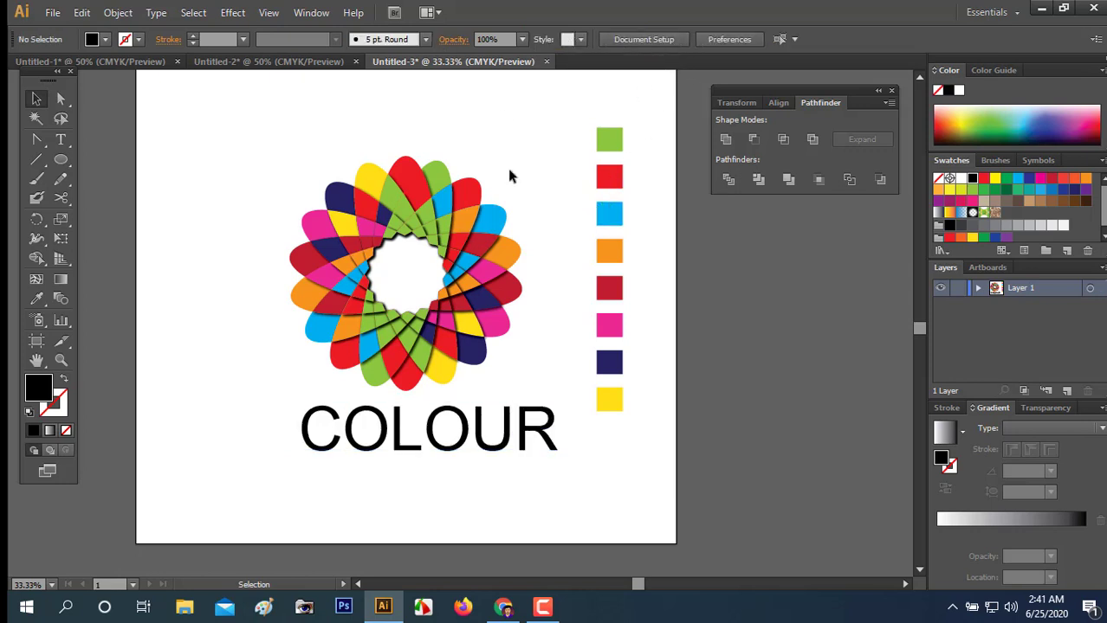
click(501, 426)
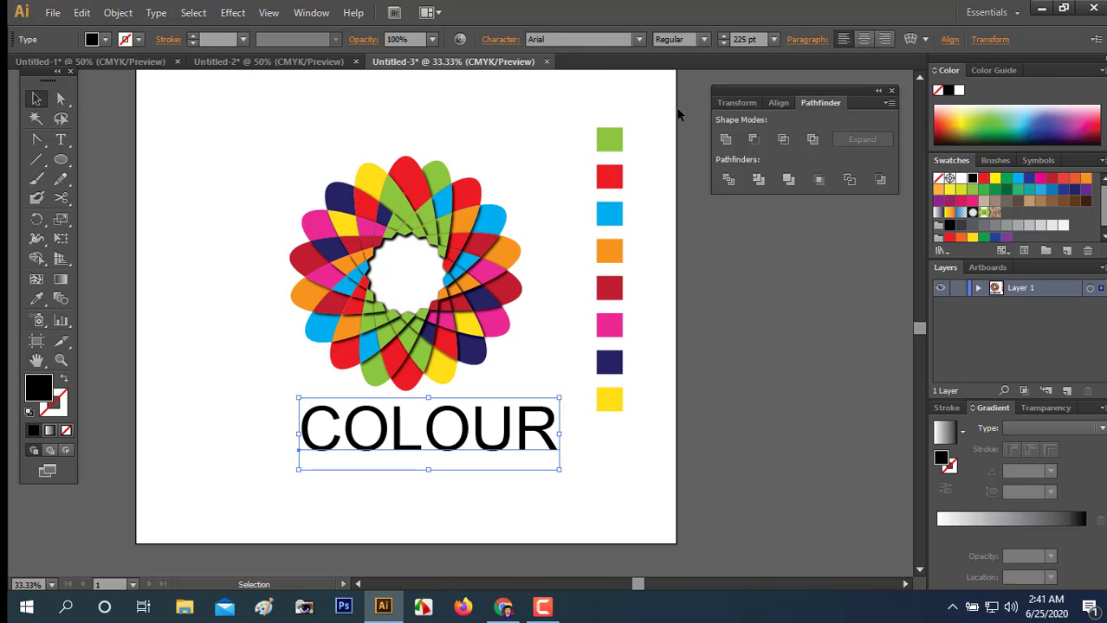
click(703, 39)
click(679, 146)
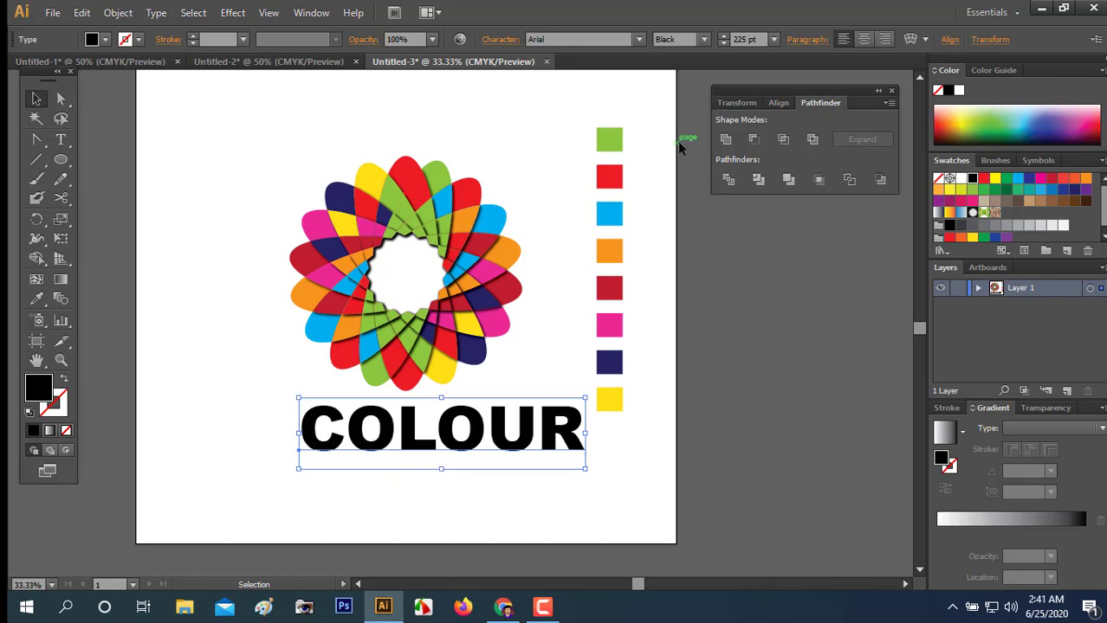
click(529, 141)
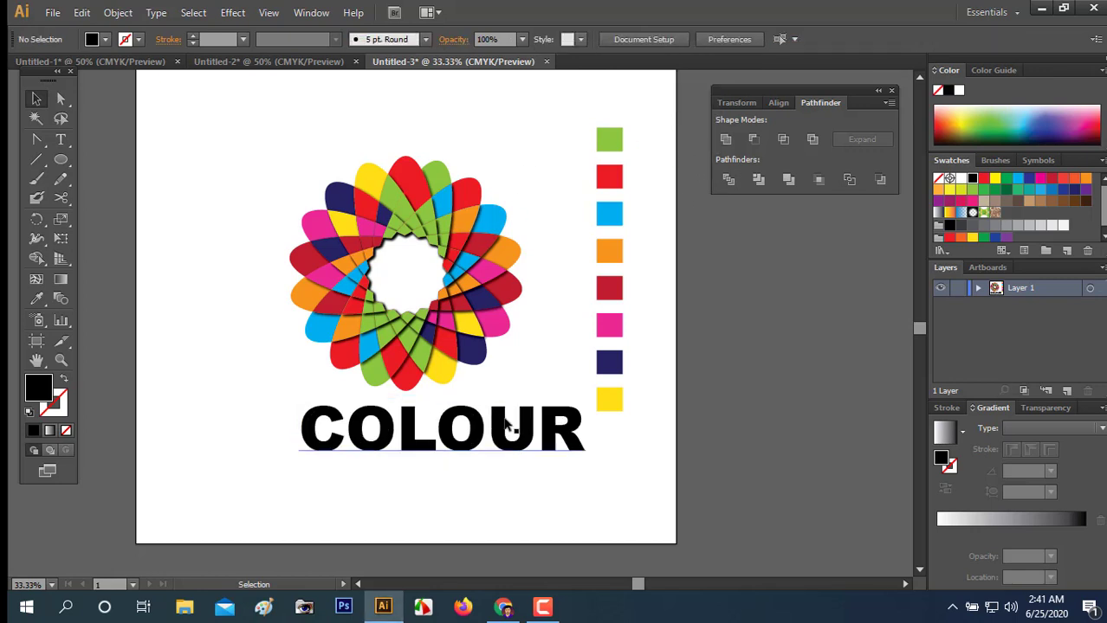
drag(506, 419, 472, 420)
click(600, 439)
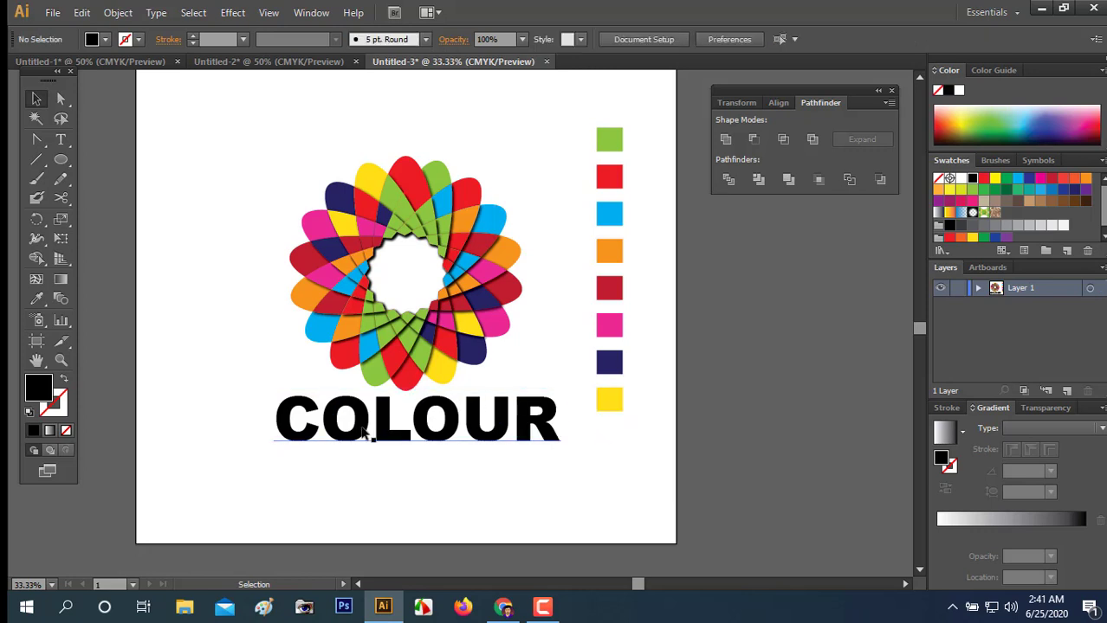
- Recolor the letter C of COLOUR green and the first O red, sampling the colors from the palette squares
click(62, 139)
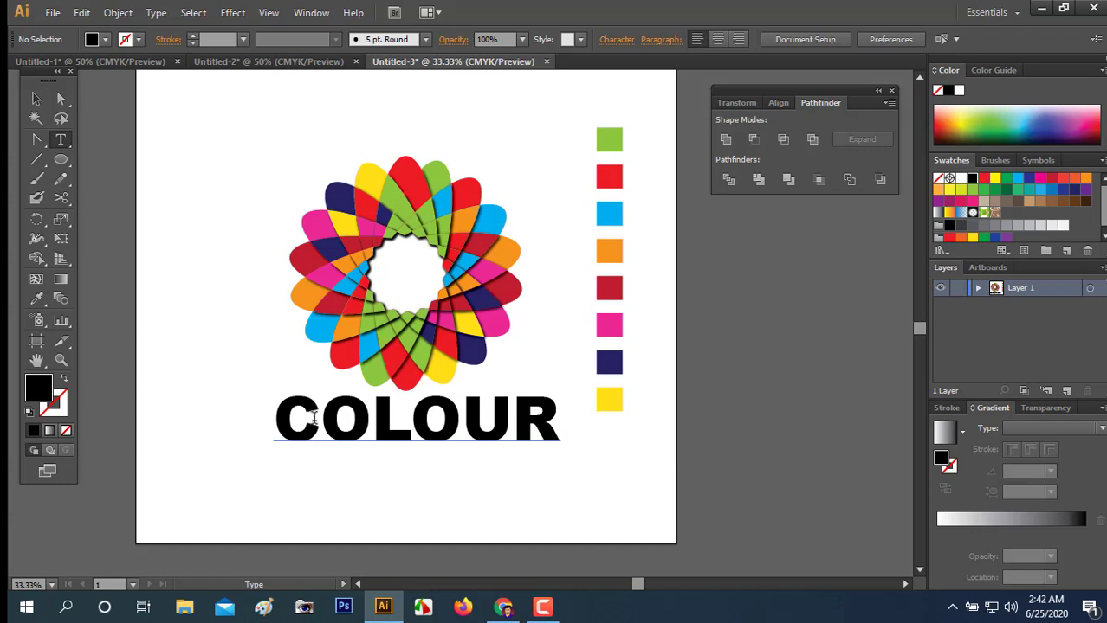
drag(314, 417, 283, 413)
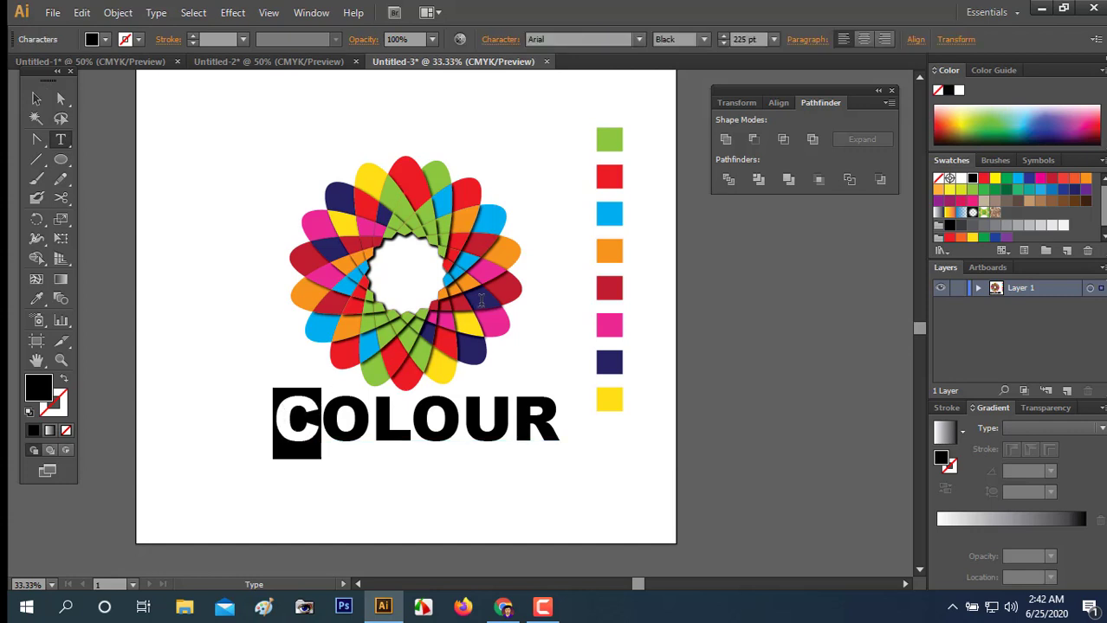
click(37, 298)
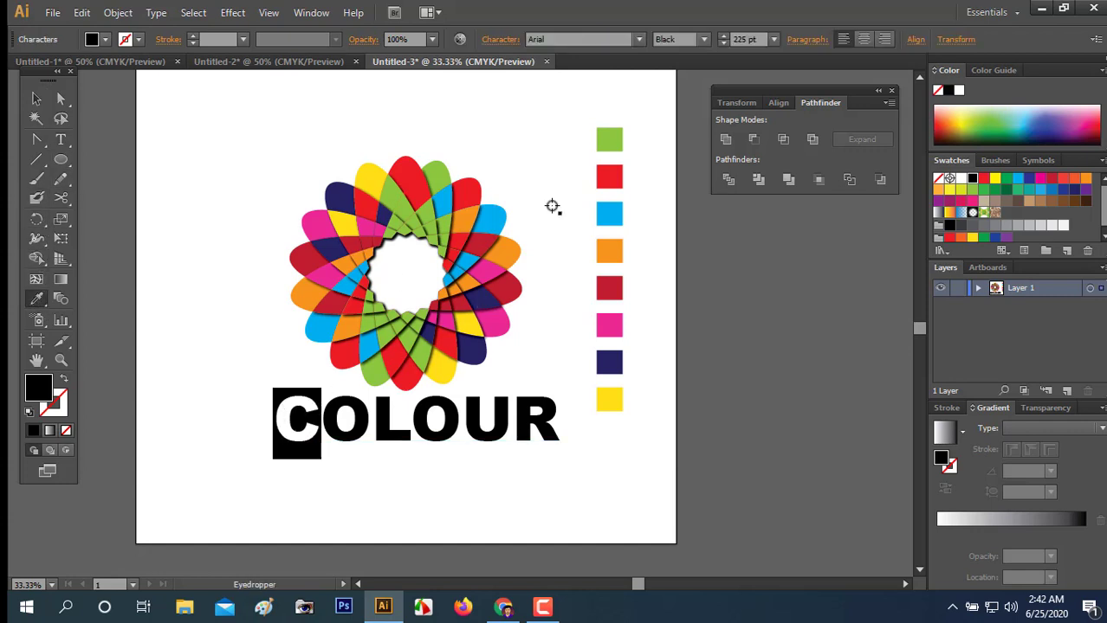
click(609, 140)
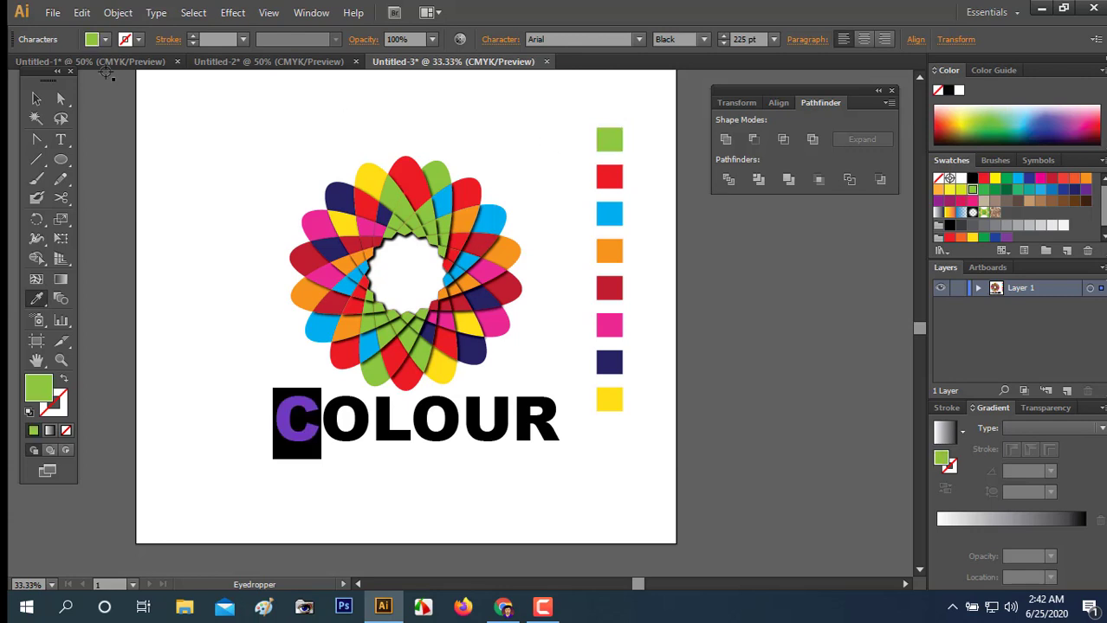
click(33, 98)
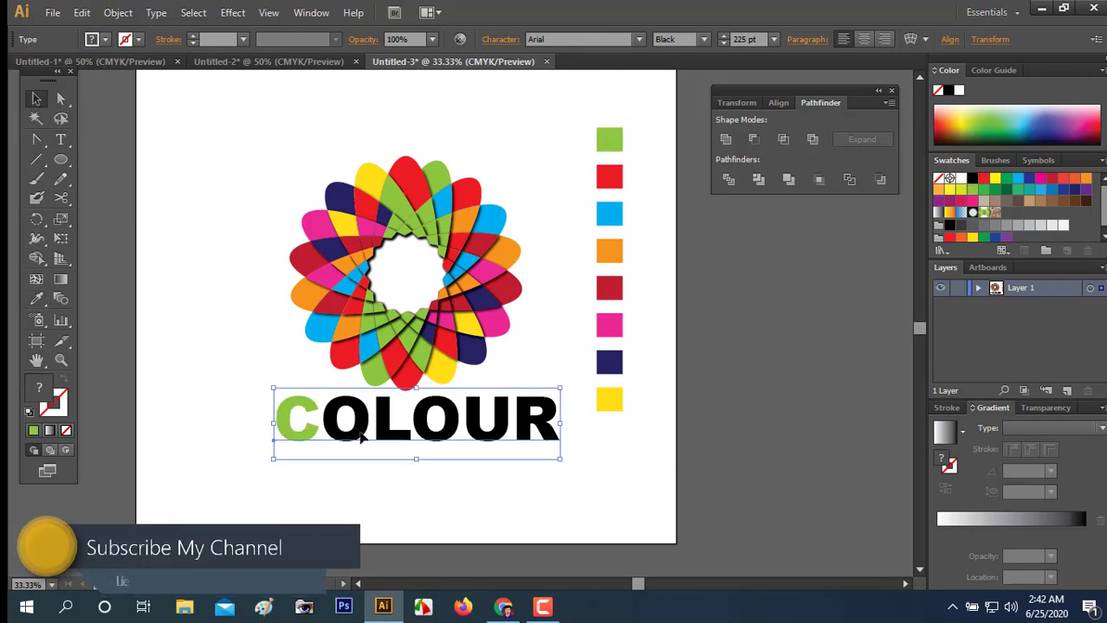
click(61, 140)
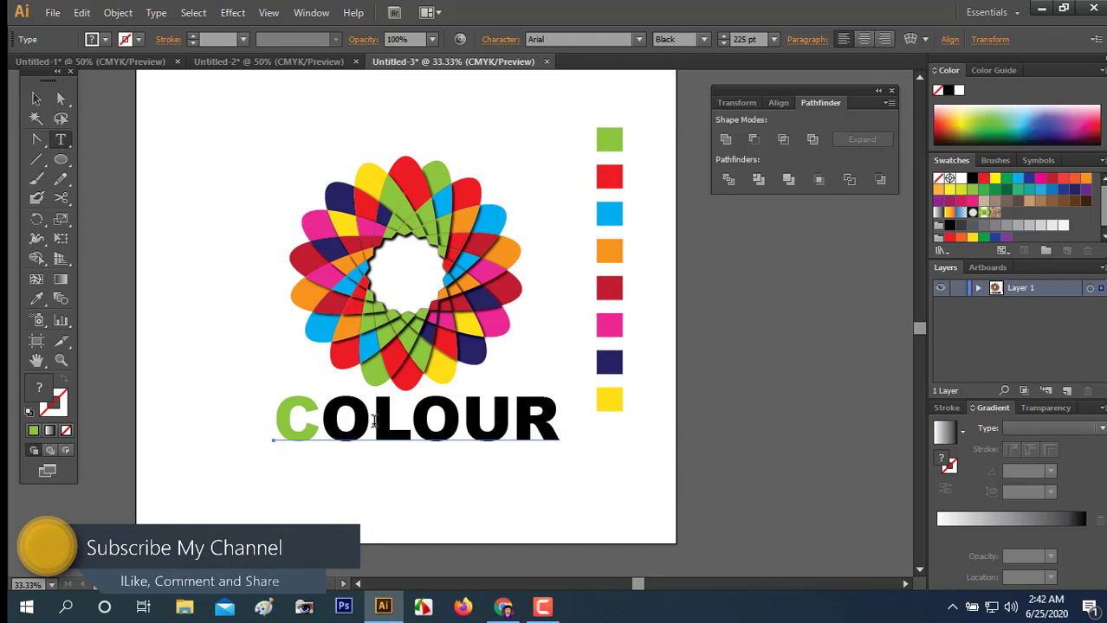
drag(374, 420, 320, 421)
click(36, 298)
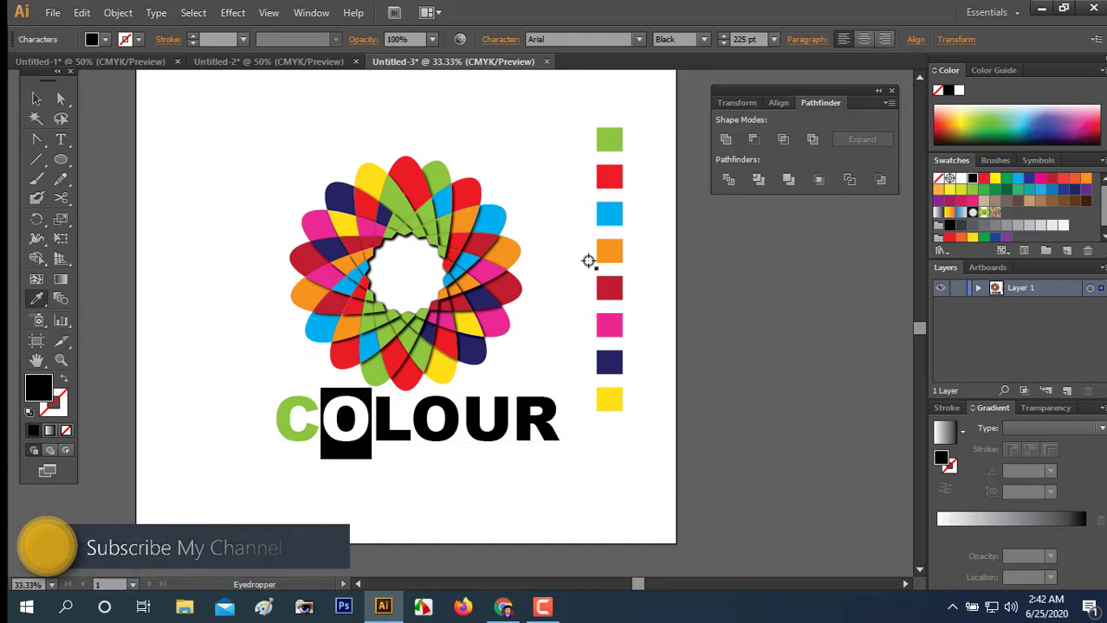
click(611, 177)
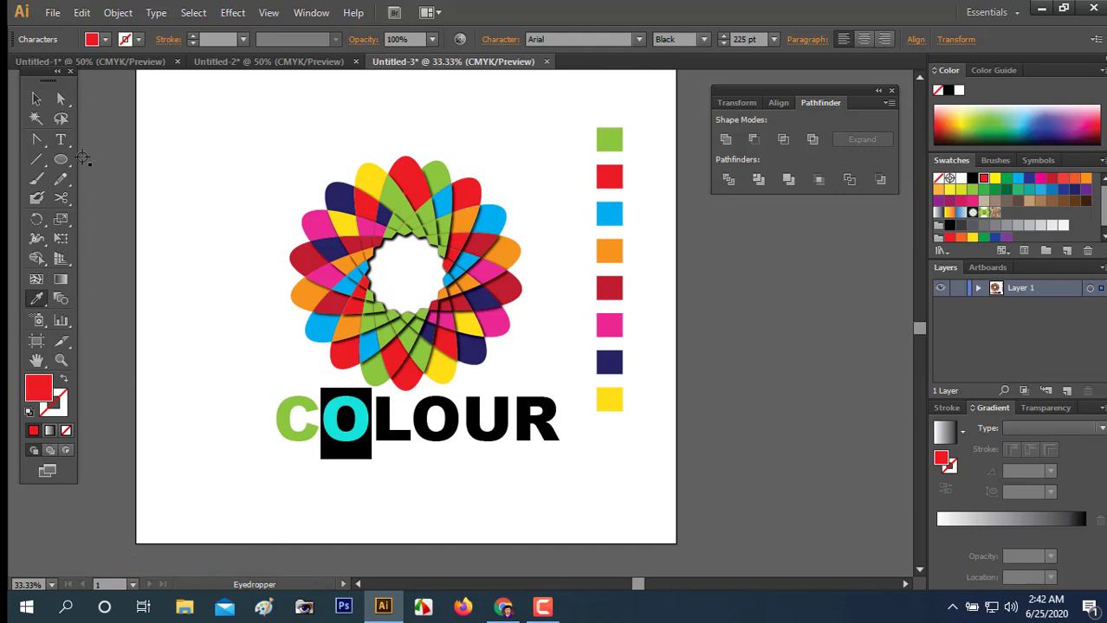
- Recolor the letter L of COLOUR light blue and the second O orange by sampling the palette squares
click(61, 140)
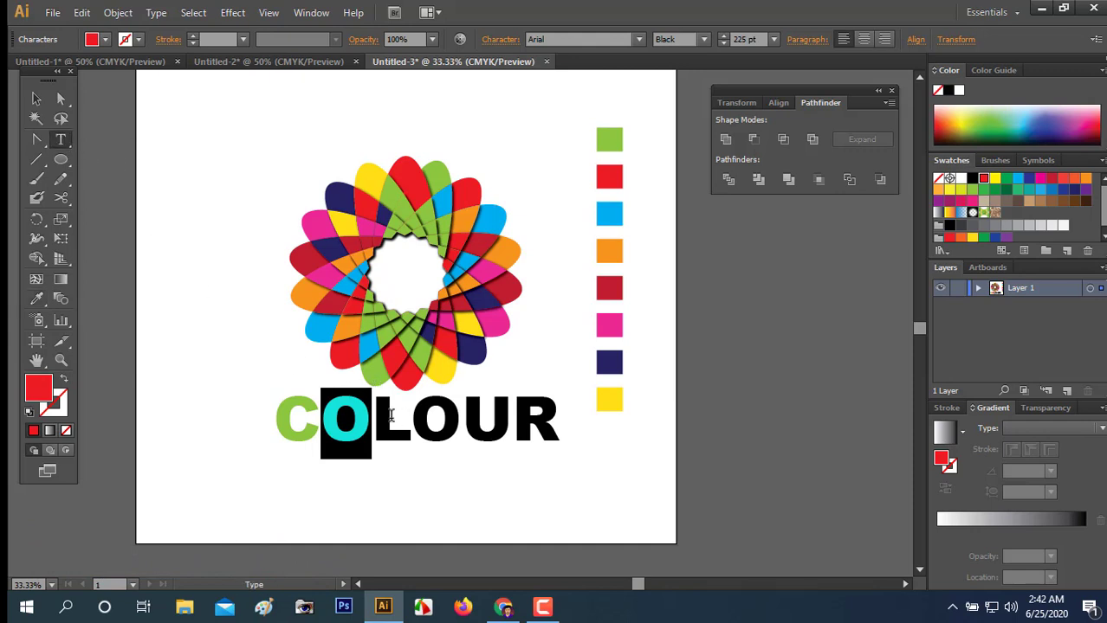
drag(371, 420, 412, 421)
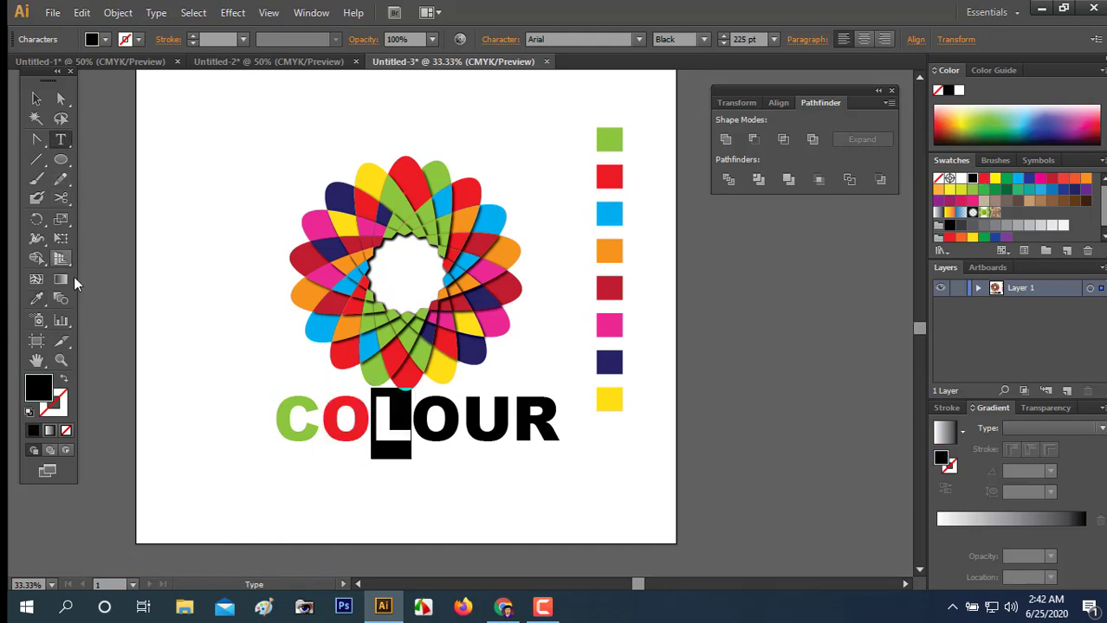
click(37, 297)
click(611, 217)
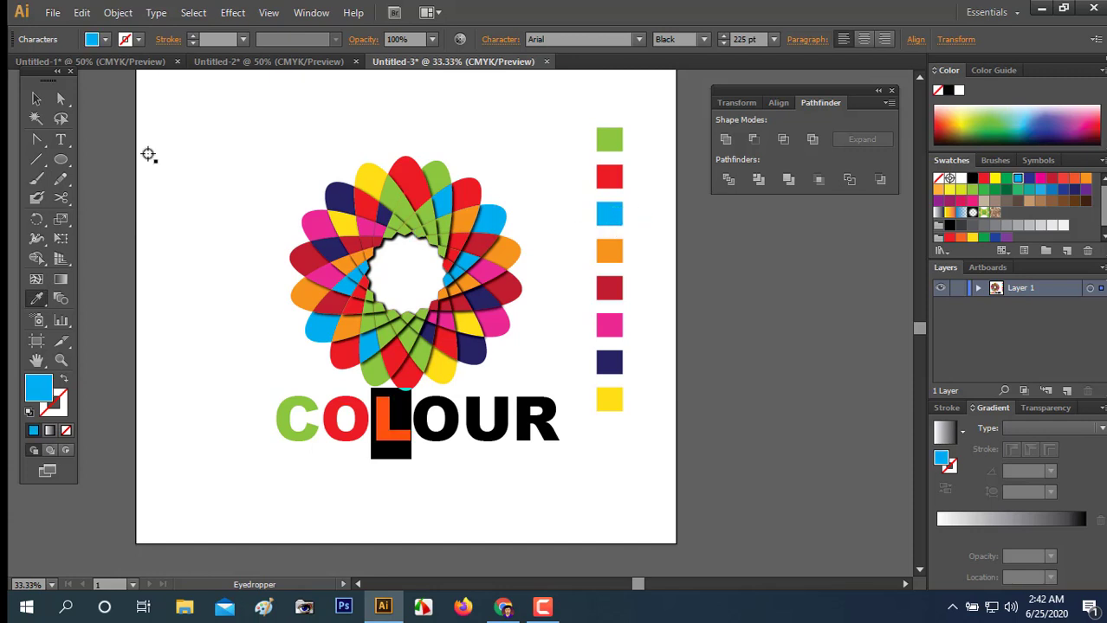
click(61, 139)
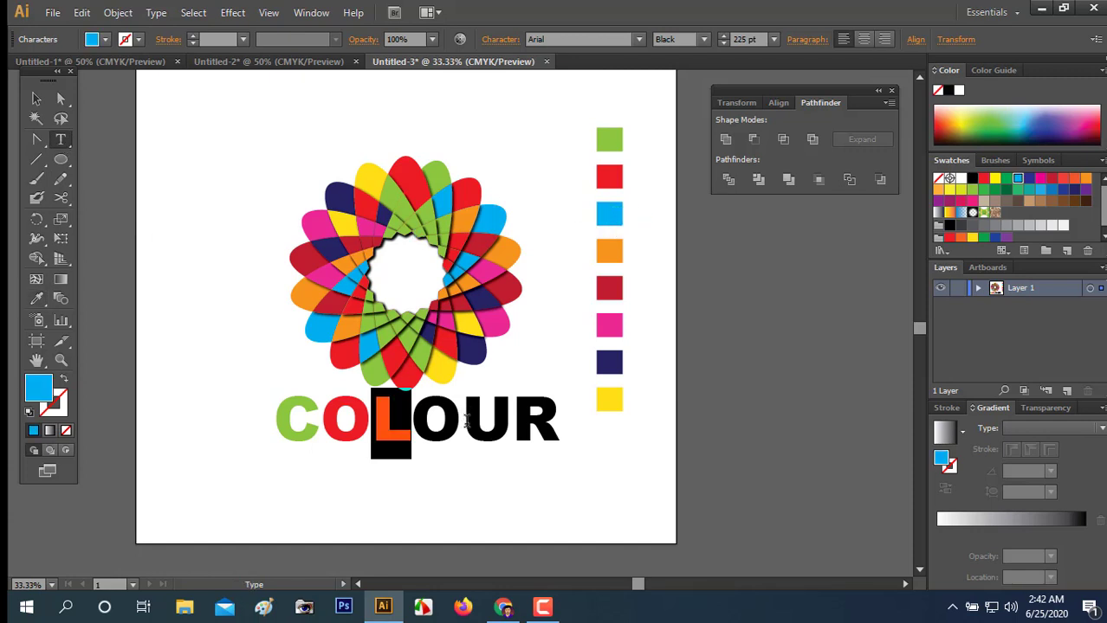
click(436, 414)
click(458, 418)
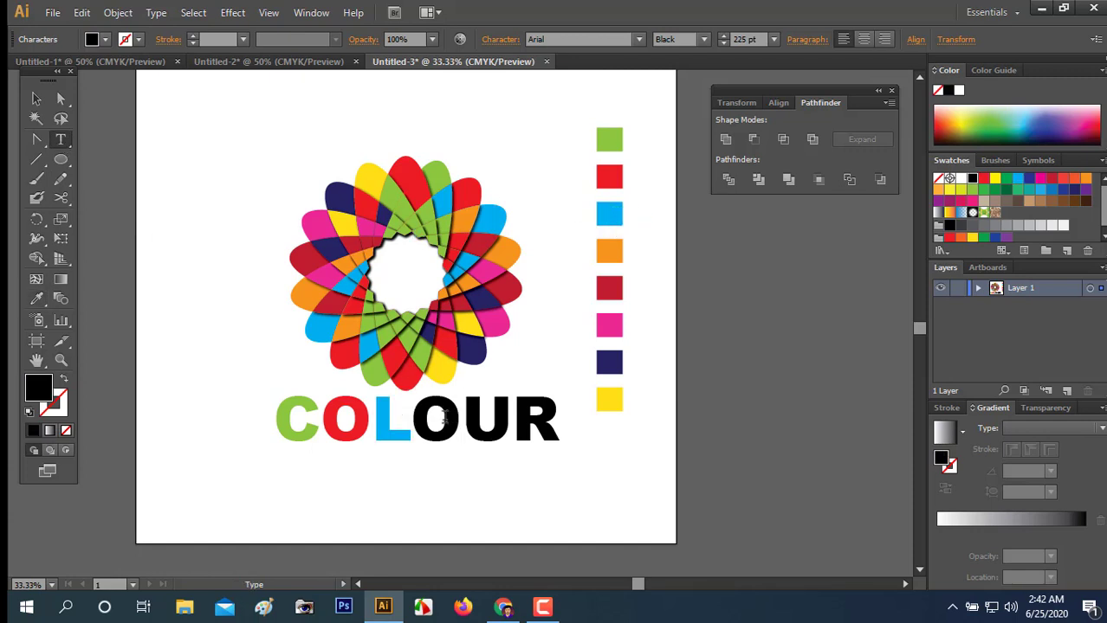
drag(445, 418, 428, 412)
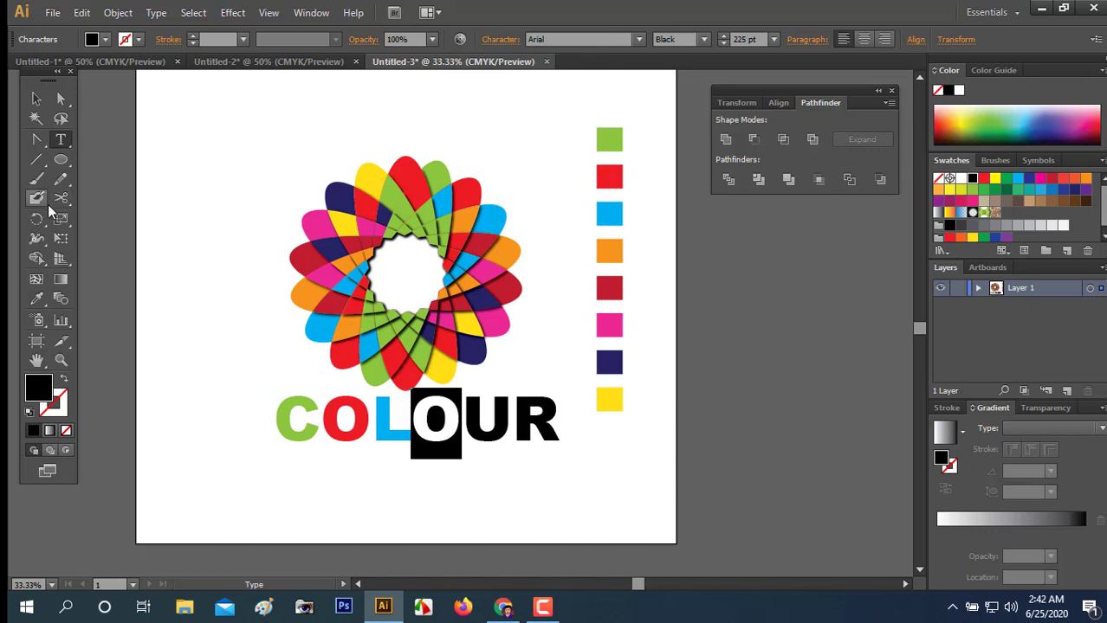
click(35, 297)
click(608, 250)
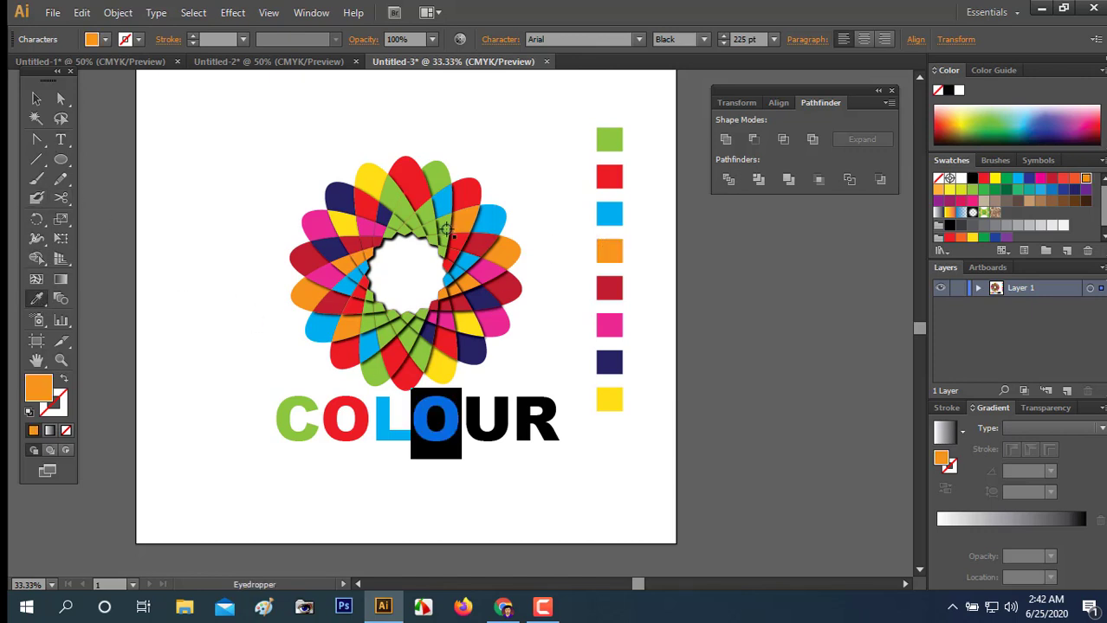
- Recolor the letter U of COLOUR dark red and the R pink with colors sampled from the palette squares
click(61, 139)
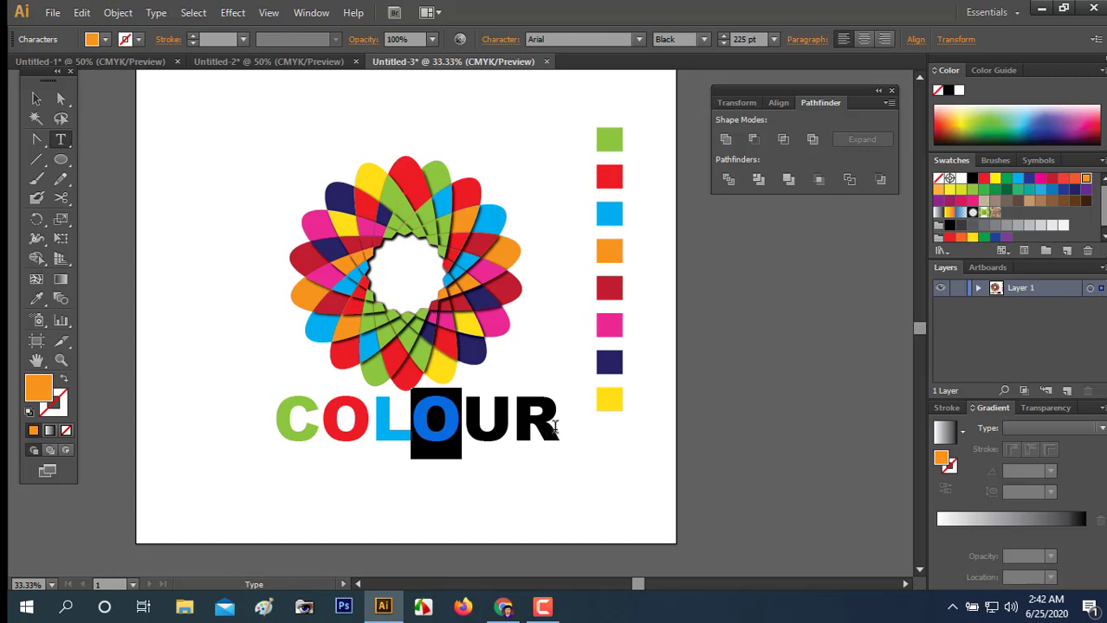
drag(510, 413, 464, 414)
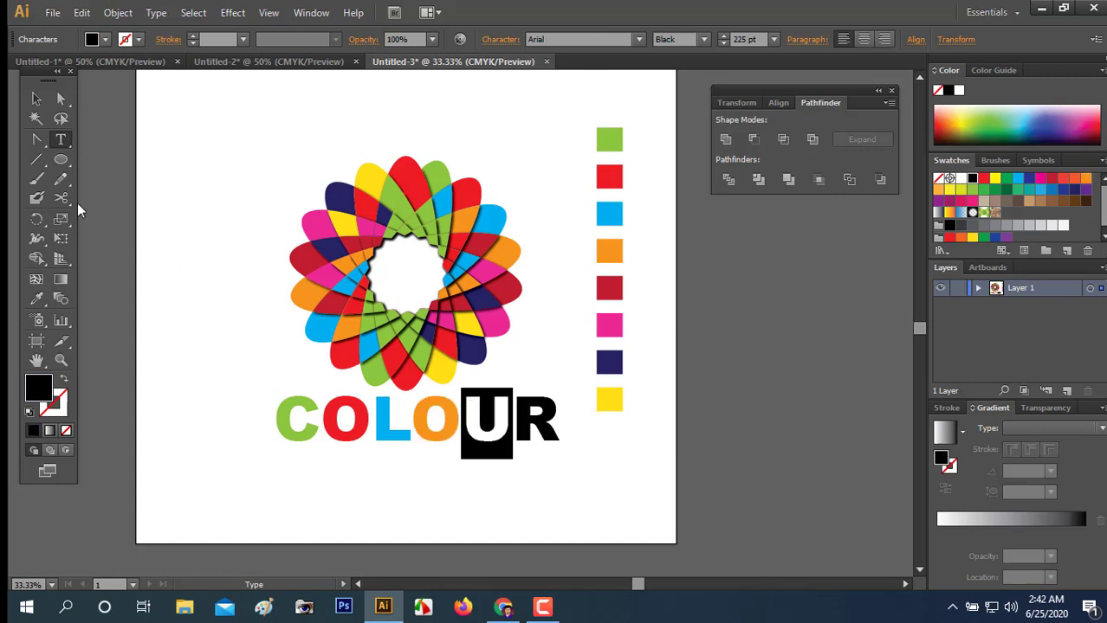
click(35, 298)
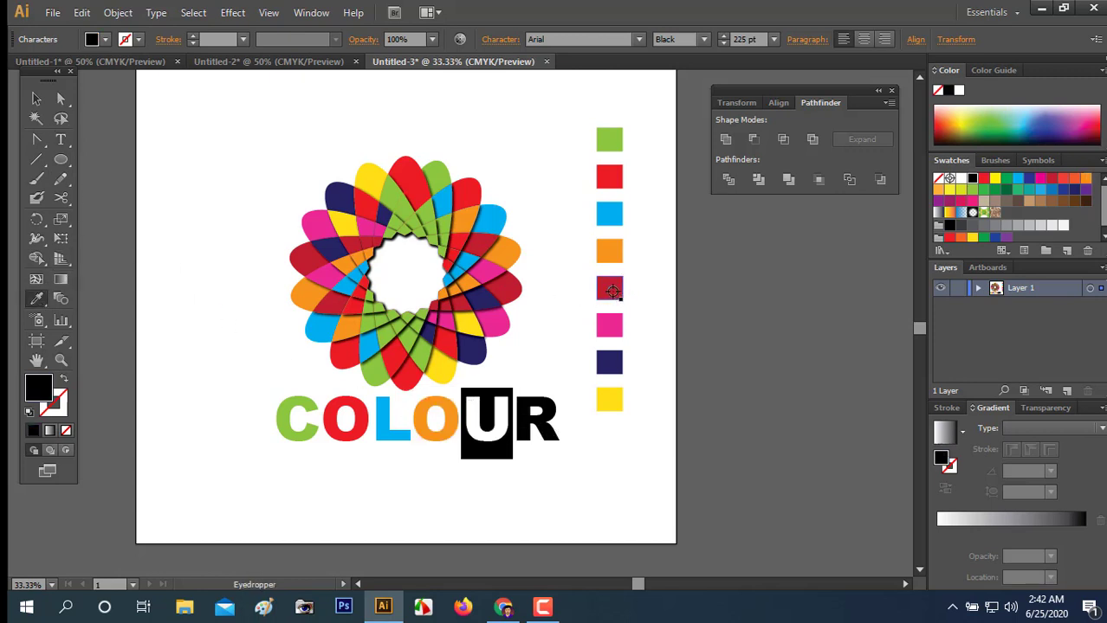
click(611, 291)
click(60, 140)
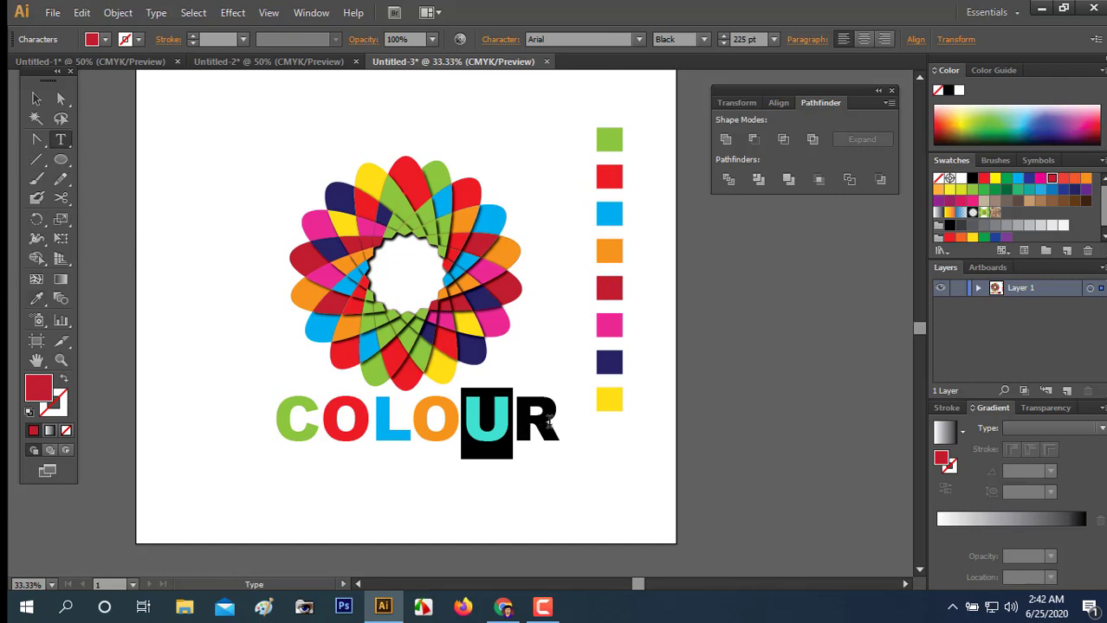
drag(546, 420, 564, 396)
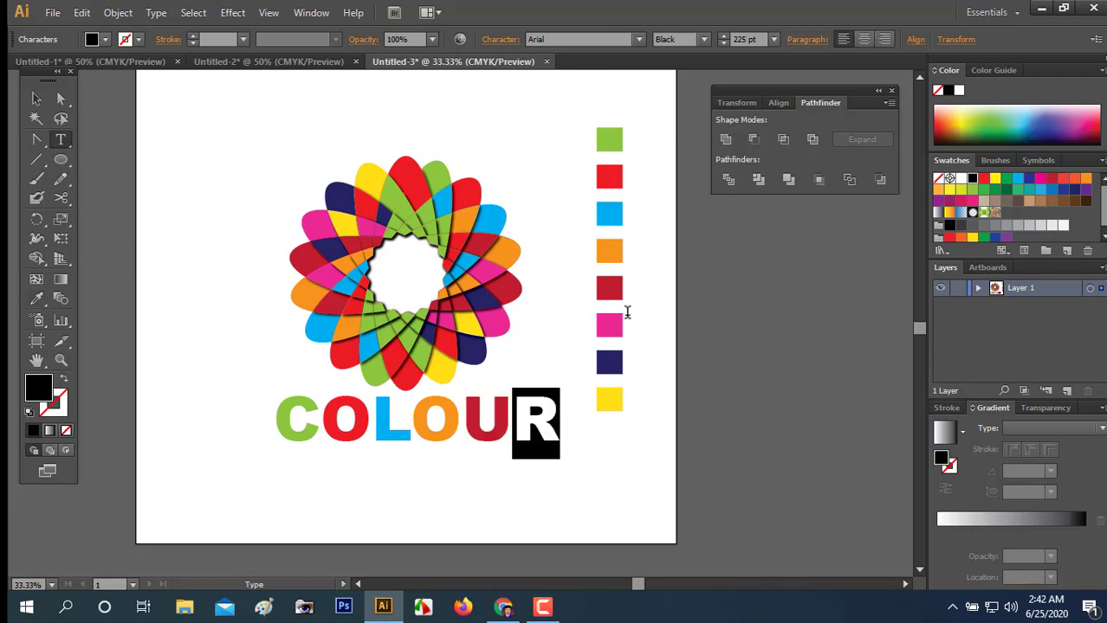
click(36, 299)
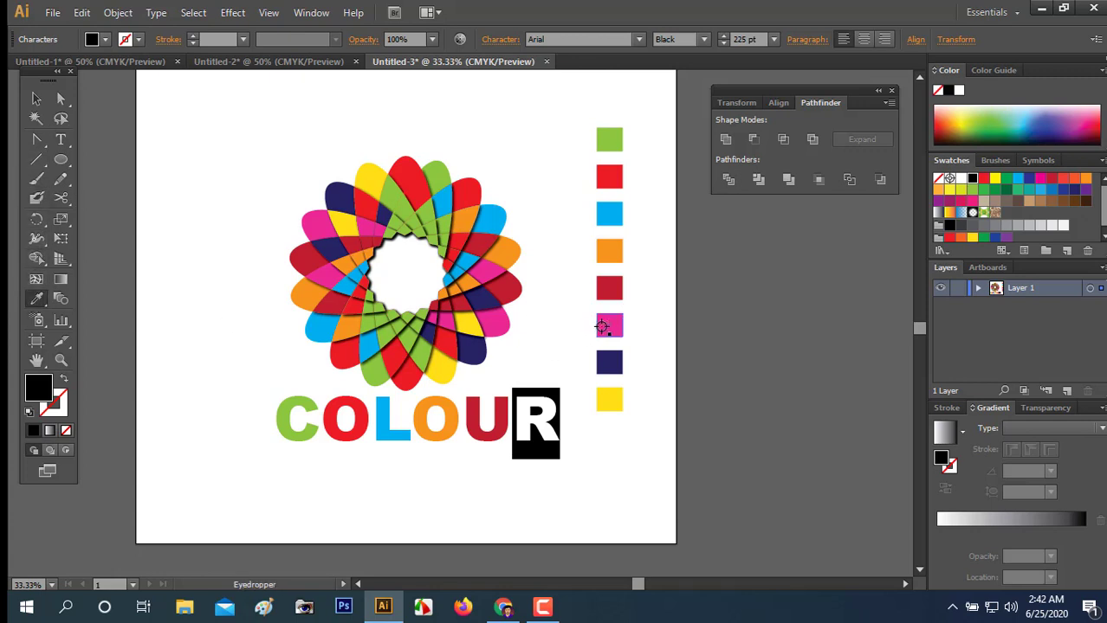
click(600, 325)
click(35, 99)
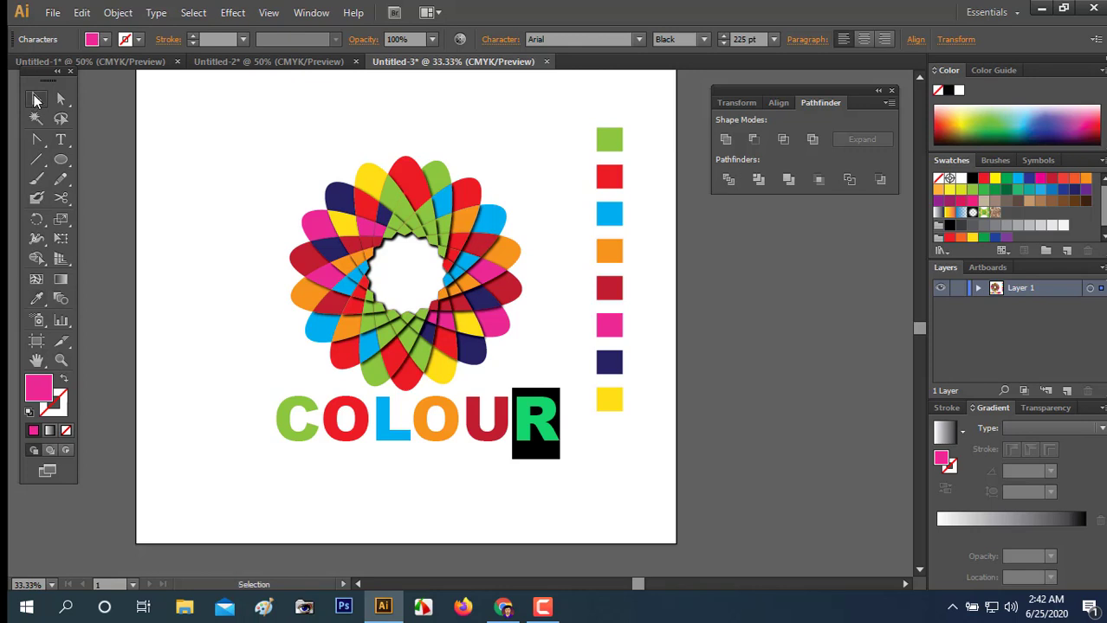
- Nudge the COLOUR text slightly and align it to the horizontal center of the artboard
click(216, 275)
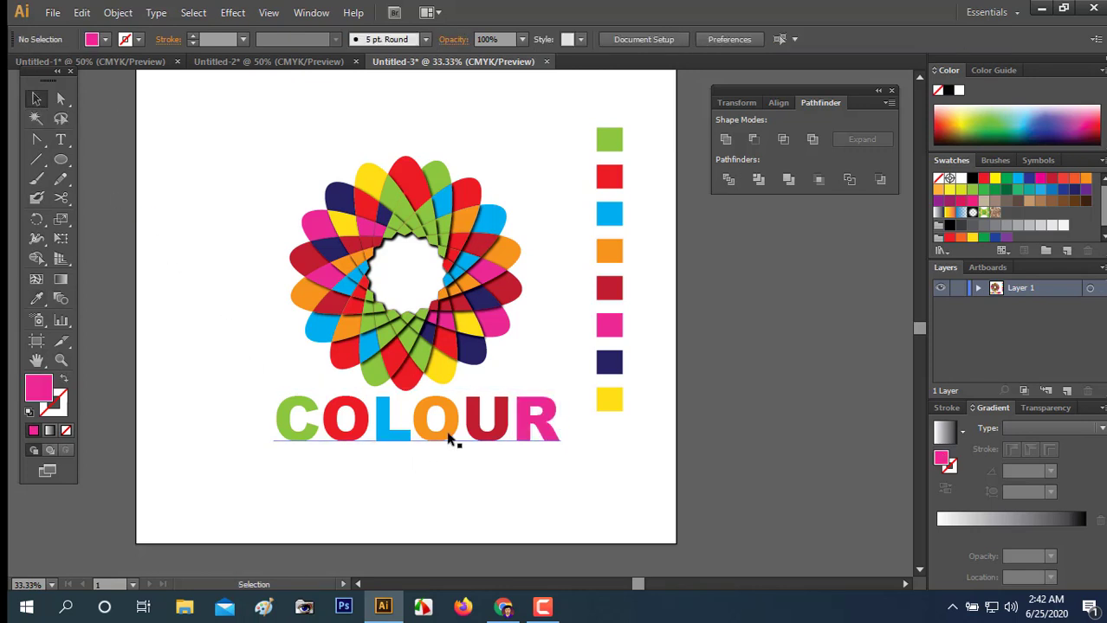
drag(450, 438, 444, 439)
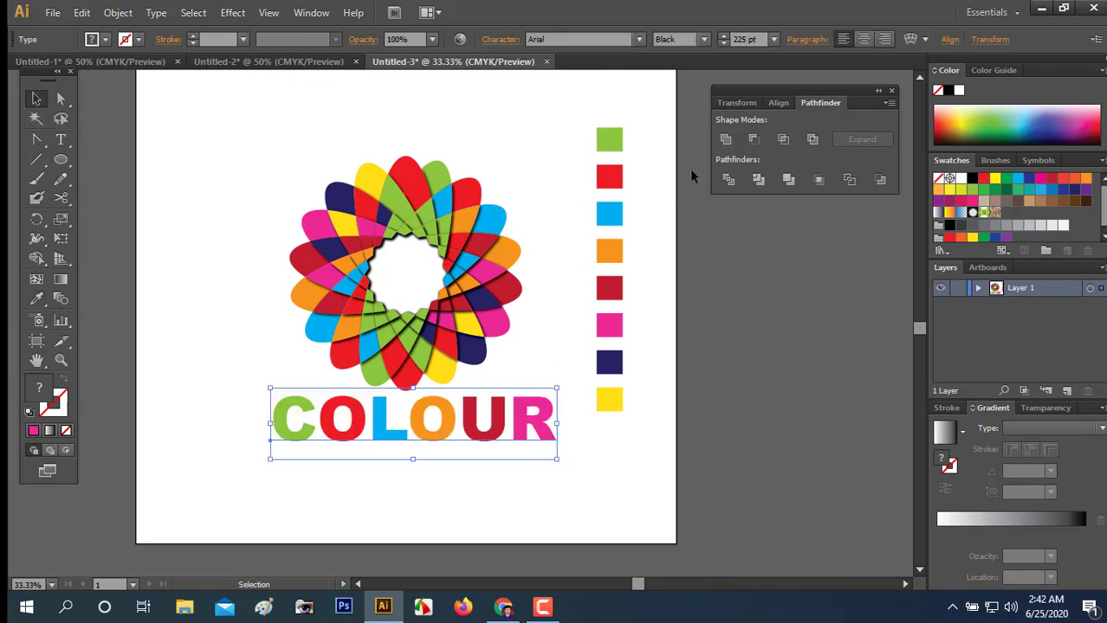
click(950, 38)
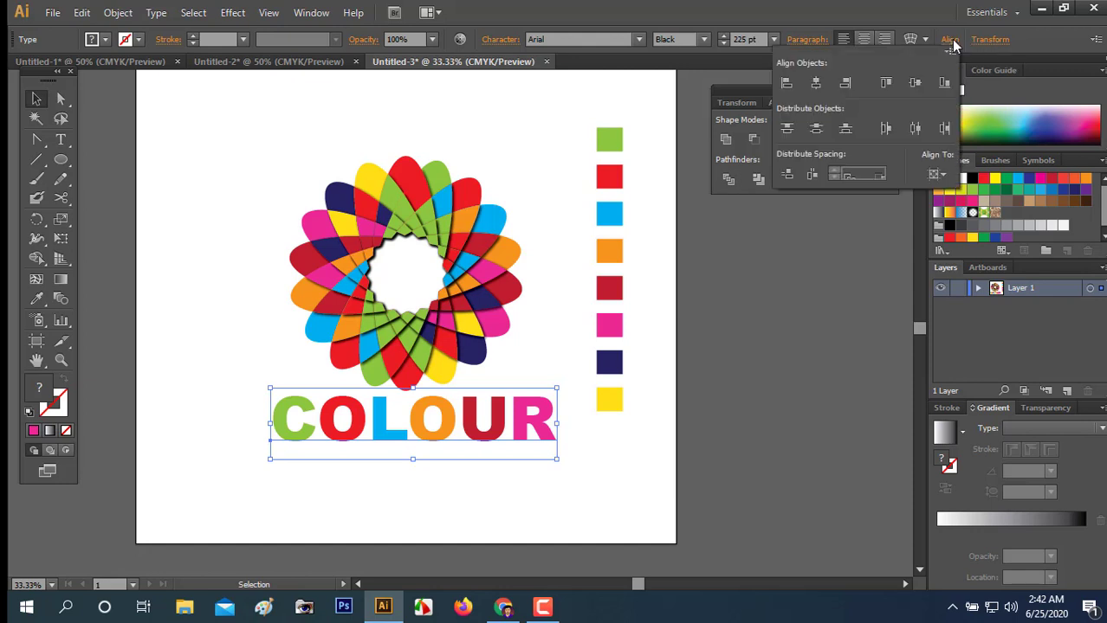
click(815, 83)
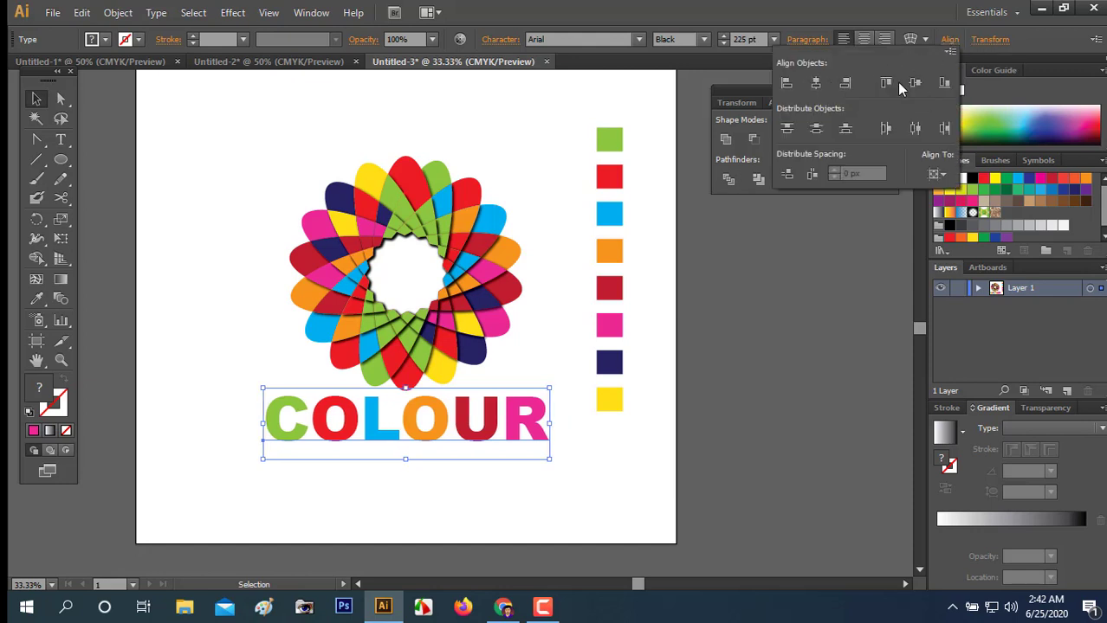
click(574, 182)
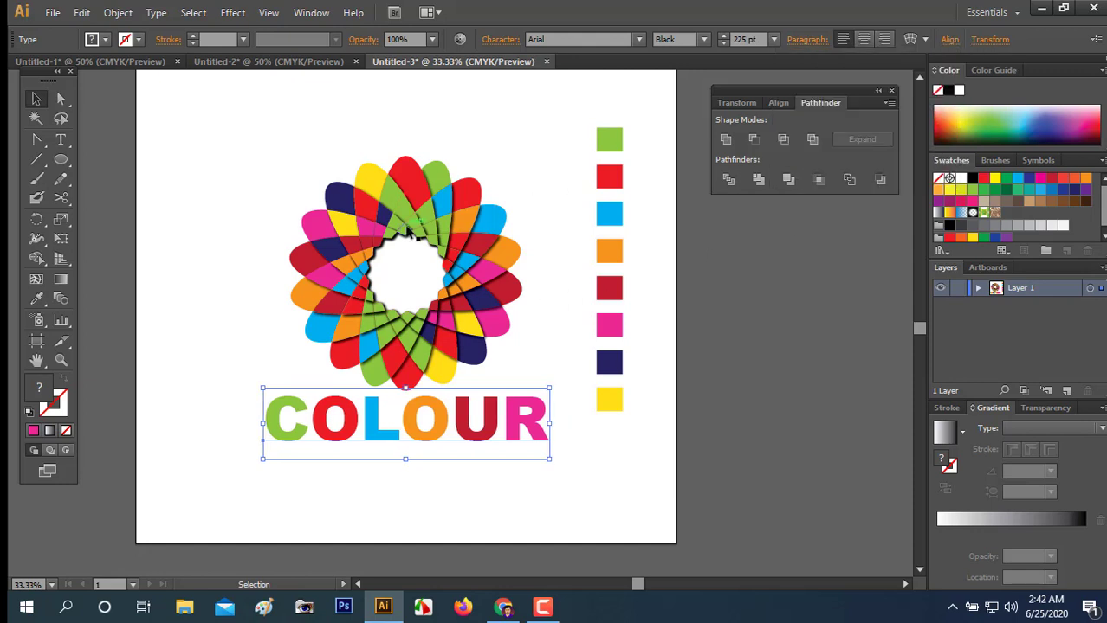
- Align the flower group to the horizontal center of the artboard, directly above the wordmark, and deselect it
click(407, 227)
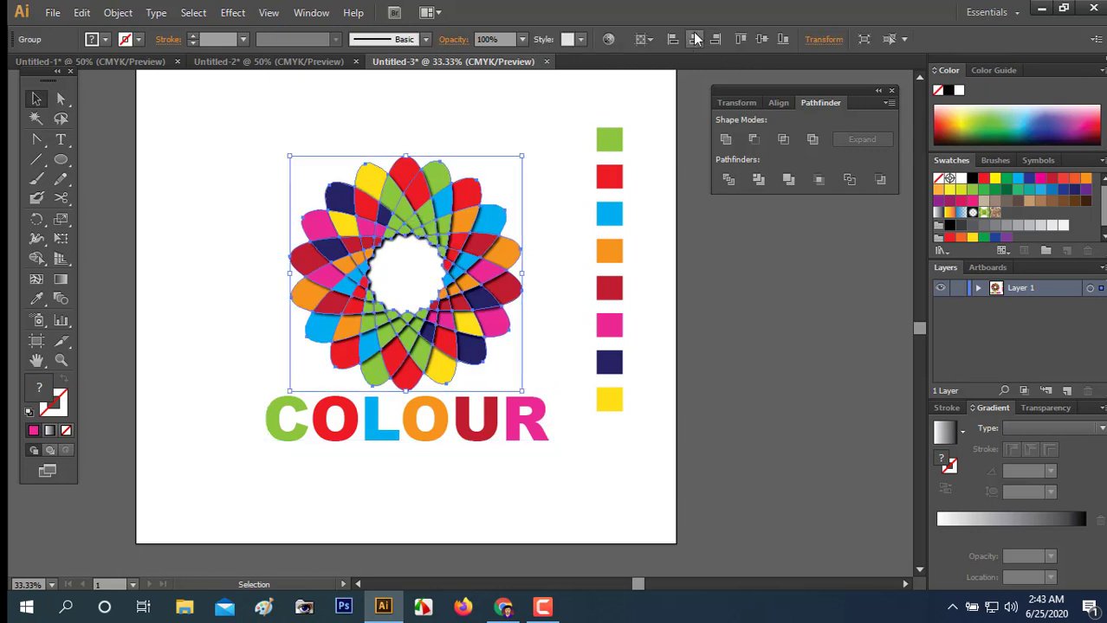
click(695, 39)
click(537, 127)
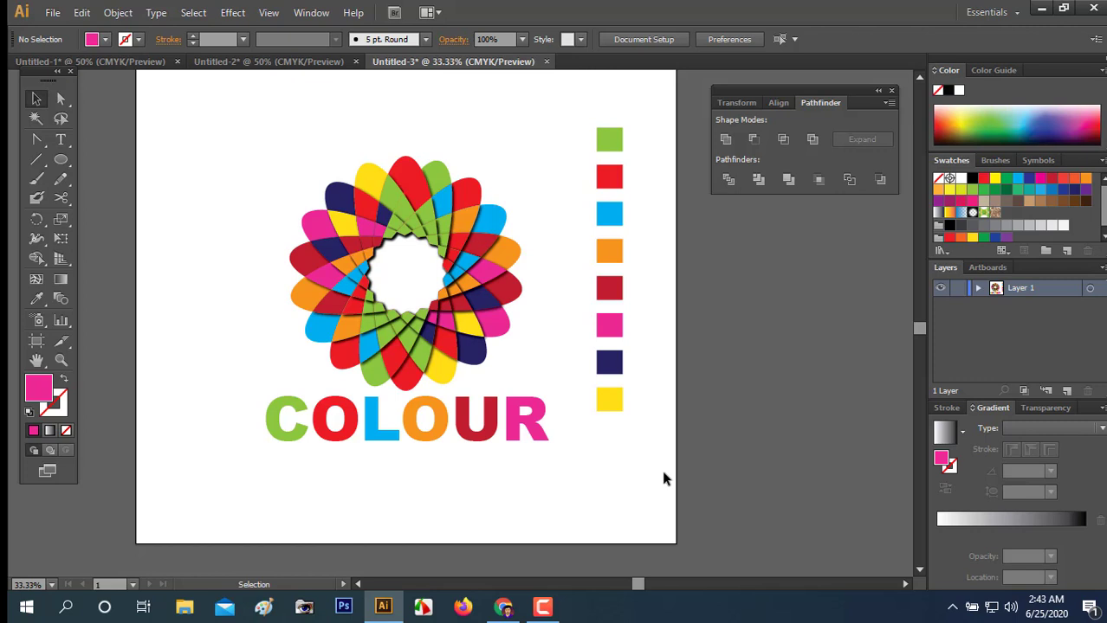
drag(495, 371, 511, 407)
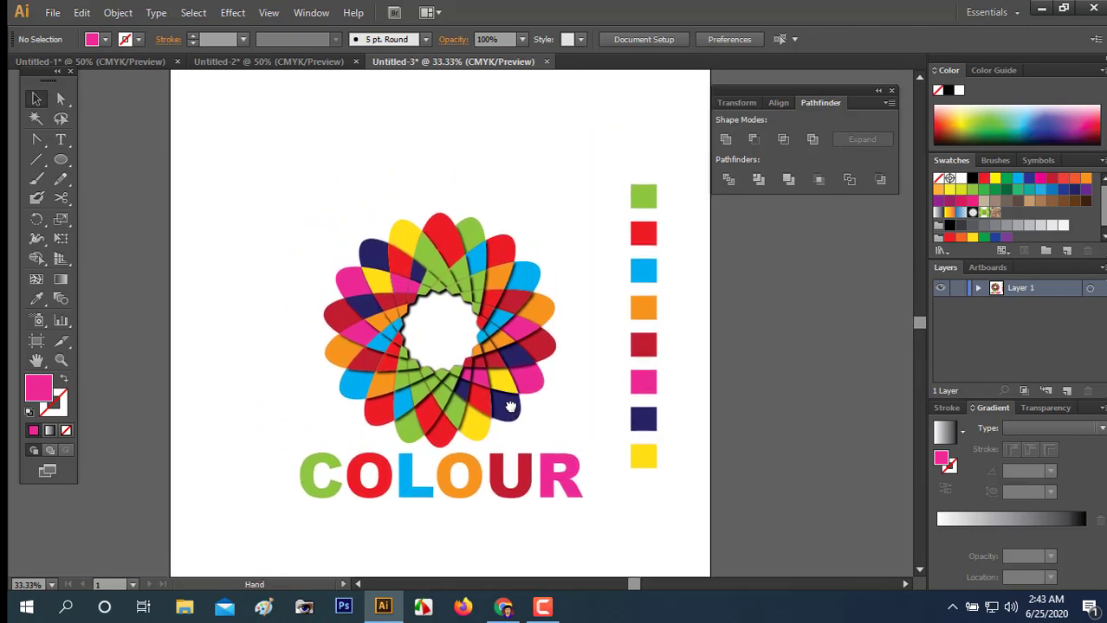